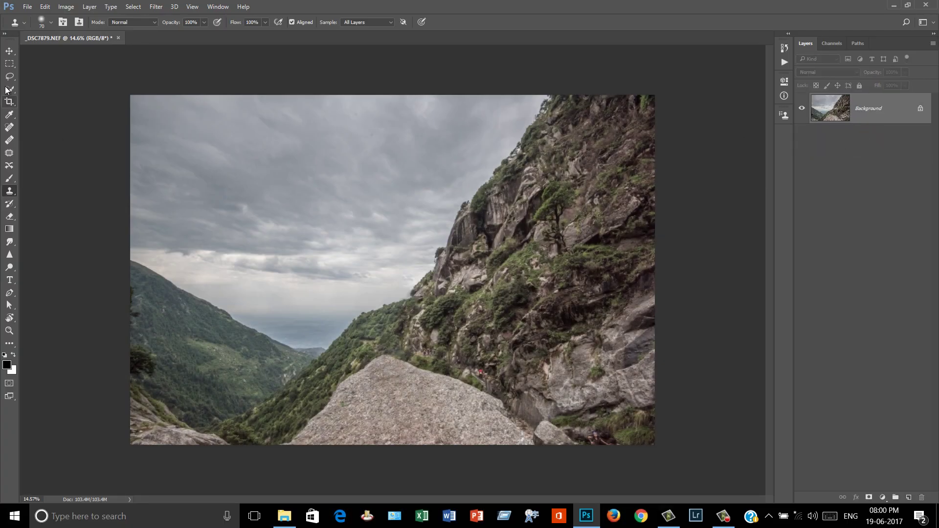
# - Paint the valley, foreground rock and cliff into a Quick Selection with an enlarged brush
pyautogui.click(10, 89)
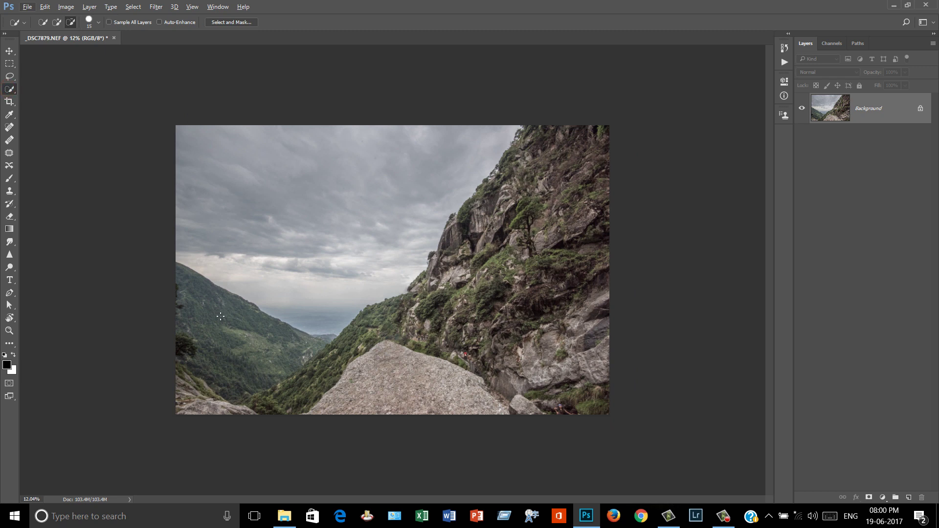
pyautogui.press(']')
pyautogui.press(']')
pyautogui.press(']')
pyautogui.press(']')
pyautogui.press(']')
pyautogui.moveTo(266, 377)
pyautogui.mouseDown()
pyautogui.moveTo(583, 142)
pyautogui.moveTo(352, 352)
pyautogui.mouseUp()
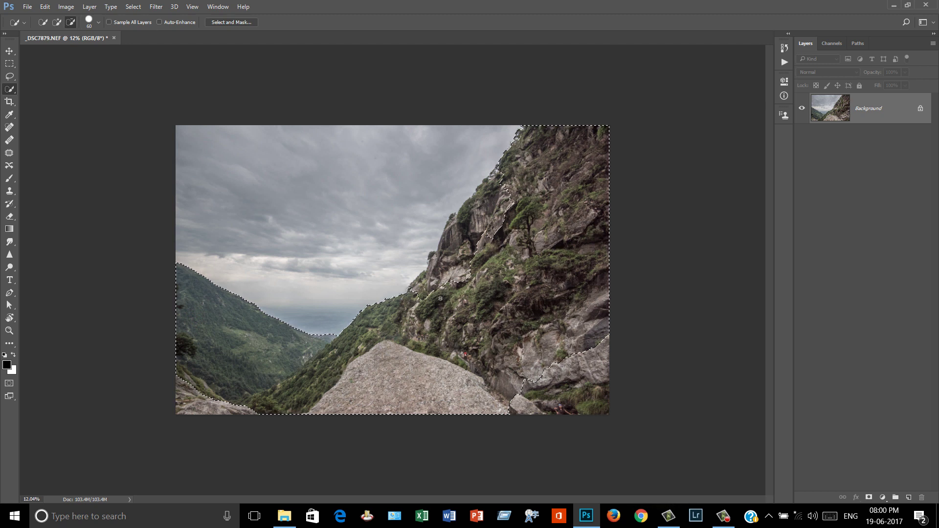
pyautogui.click(448, 281)
pyautogui.moveTo(498, 187)
pyautogui.mouseDown()
pyautogui.moveTo(417, 308)
pyautogui.moveTo(500, 200)
pyautogui.moveTo(484, 222)
pyautogui.mouseUp()
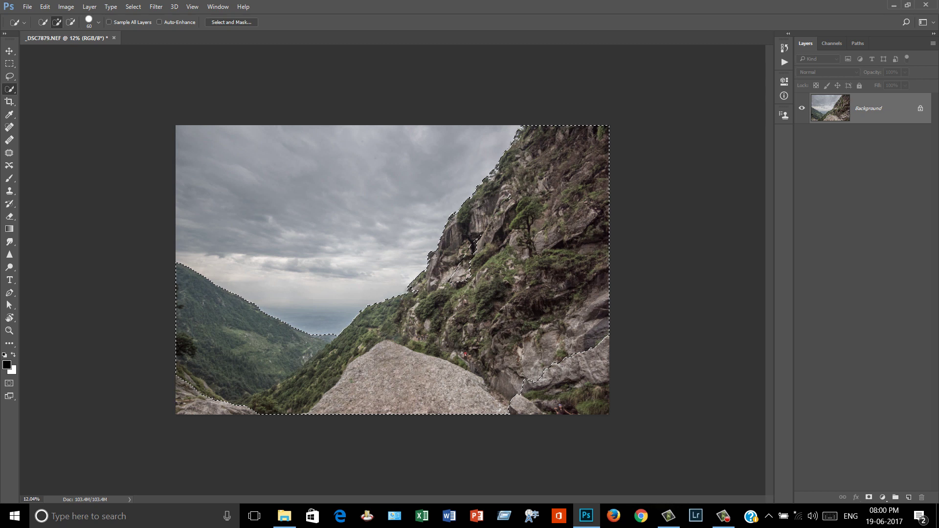
pyautogui.moveTo(492, 179)
pyautogui.mouseDown()
pyautogui.moveTo(479, 248)
pyautogui.moveTo(458, 267)
pyautogui.mouseUp()
pyautogui.moveTo(578, 364); pyautogui.dragTo(564, 406)
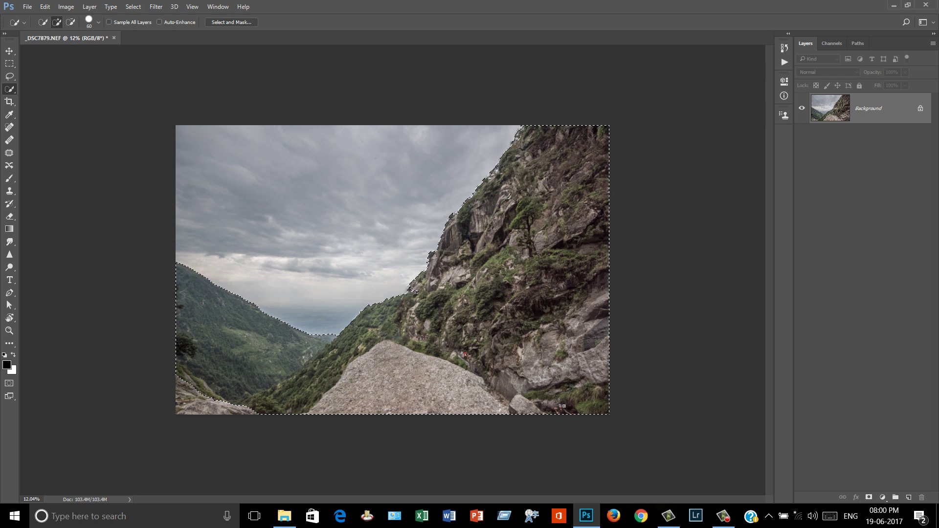
pyautogui.moveTo(218, 406)
pyautogui.mouseDown()
pyautogui.moveTo(172, 410)
pyautogui.moveTo(178, 390)
pyautogui.mouseUp()
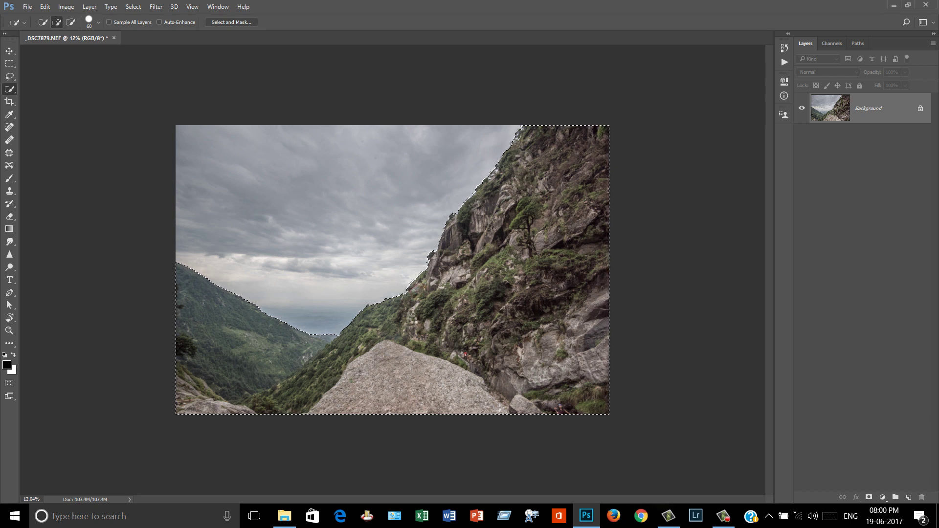
# - Switch to subtracting from the selection, adjust the view, and open the Filter menu
pyautogui.press('alt')
pyautogui.scroll(3, 421, 360)
pyautogui.scroll(2, 391, 342)
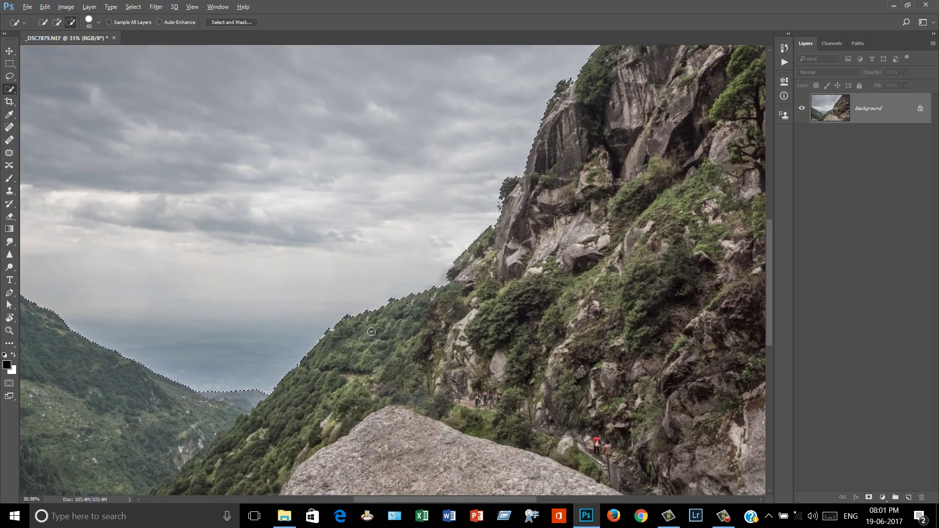
pyautogui.scroll(-5, 371, 332)
pyautogui.scroll(-1, 371, 332)
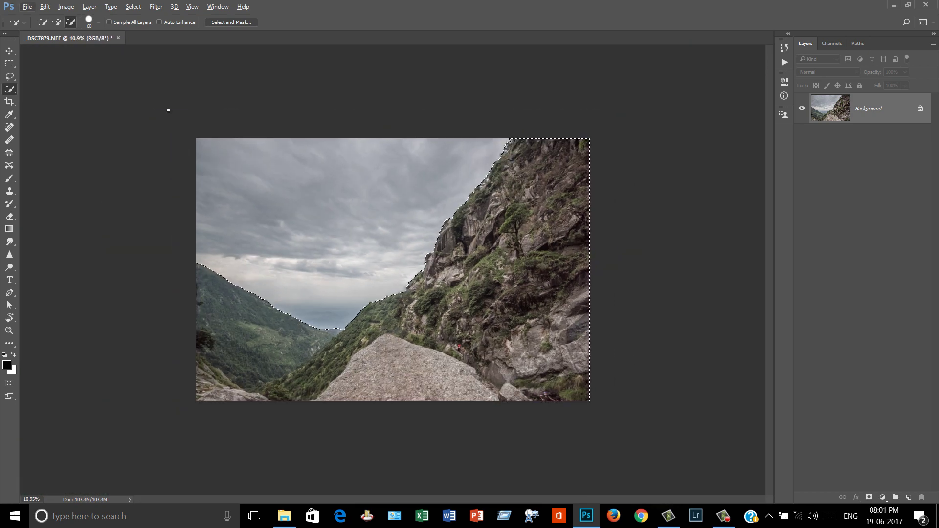
pyautogui.click(160, 8)
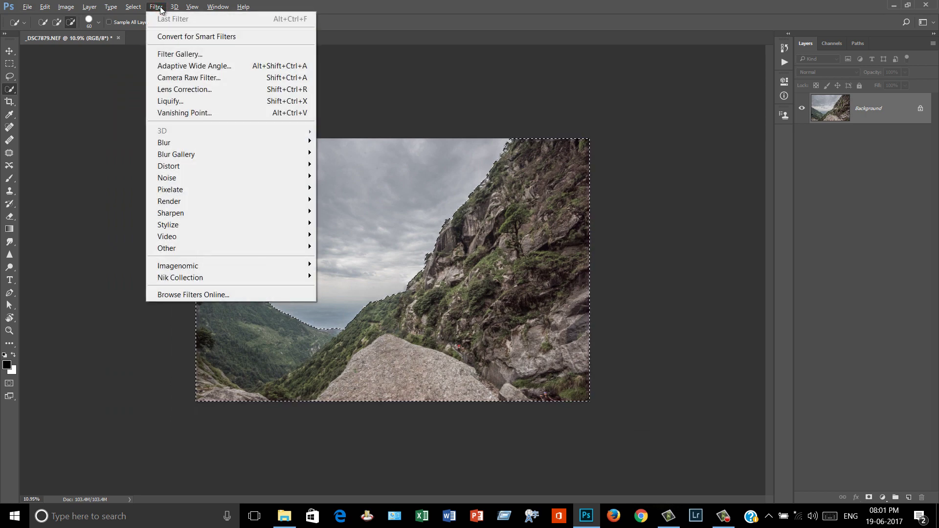
# - In Select and Mask, set Radius 2 px with Smart Radius and Shift Edge -7%
pyautogui.click(399, 41)
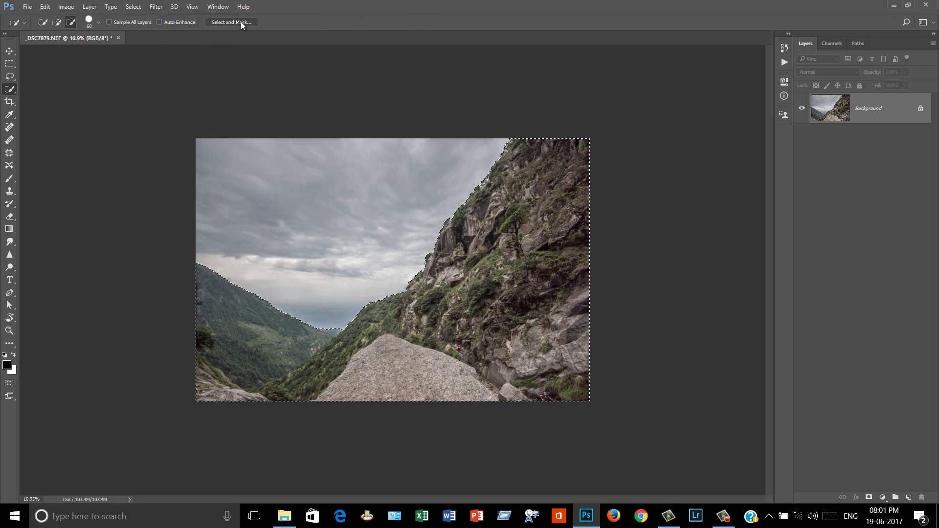
pyautogui.click(242, 23)
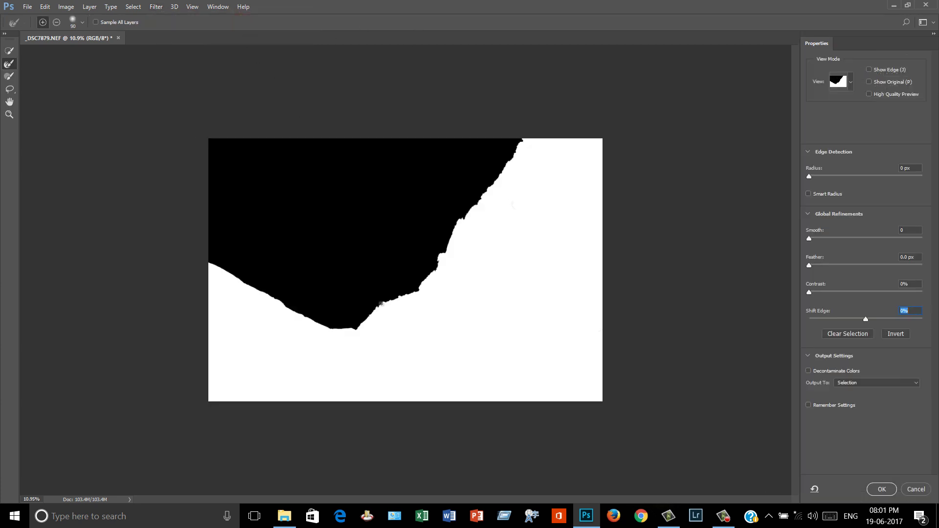
pyautogui.press(']')
pyautogui.press(']')
pyautogui.press(']')
pyautogui.moveTo(805, 174); pyautogui.dragTo(817, 177)
pyautogui.moveTo(866, 319); pyautogui.dragTo(861, 319)
pyautogui.click(808, 195)
# - Brush along the cliff edge and output to a new layer with layer mask
pyautogui.moveTo(520, 140)
pyautogui.mouseDown()
pyautogui.moveTo(419, 288)
pyautogui.moveTo(357, 327)
pyautogui.moveTo(285, 315)
pyautogui.mouseUp()
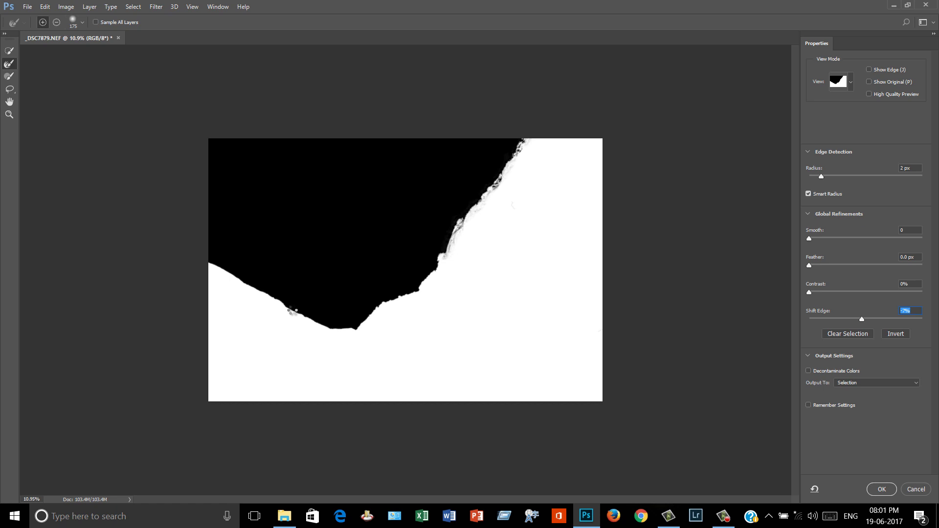
pyautogui.press('[')
pyautogui.press('[')
pyautogui.press('[')
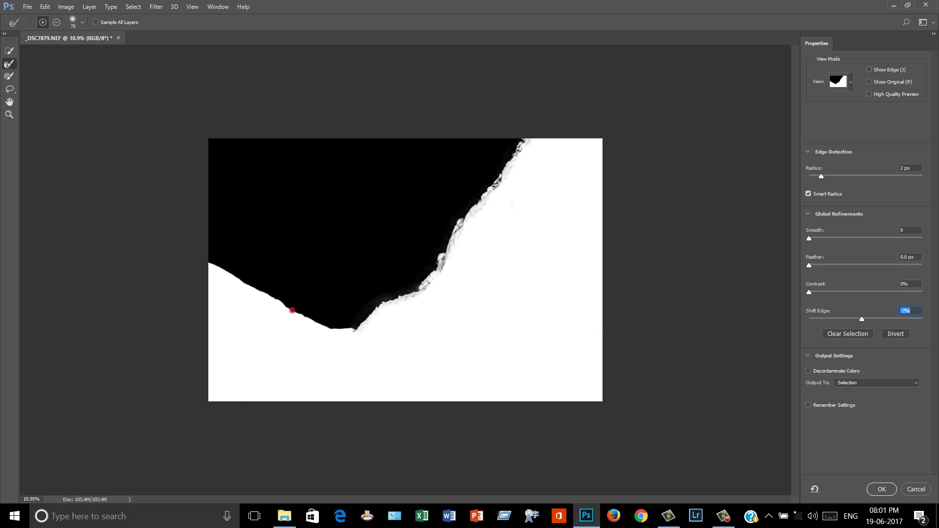
pyautogui.moveTo(292, 310); pyautogui.dragTo(284, 306)
pyautogui.click(901, 383)
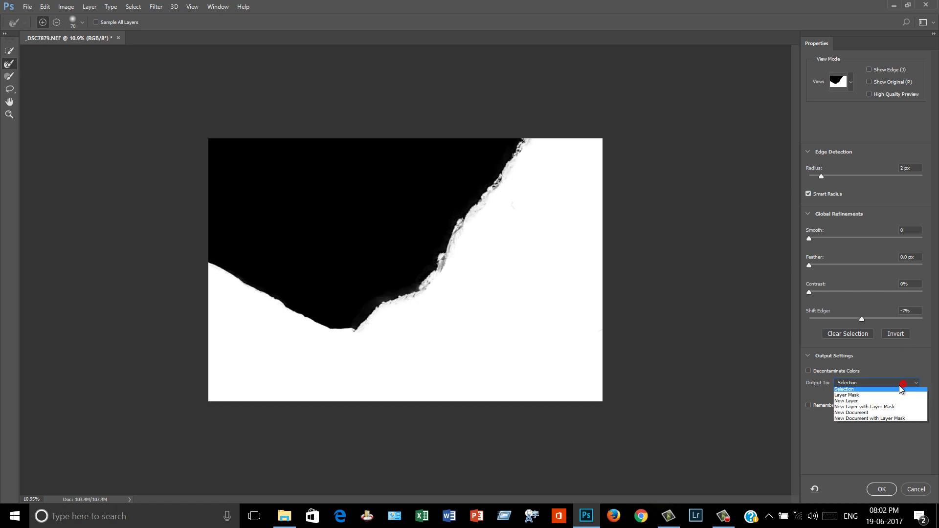
pyautogui.click(873, 407)
# - Add a neutral gray #8e8e8e Solid Color fill layer above the Background
pyautogui.click(887, 489)
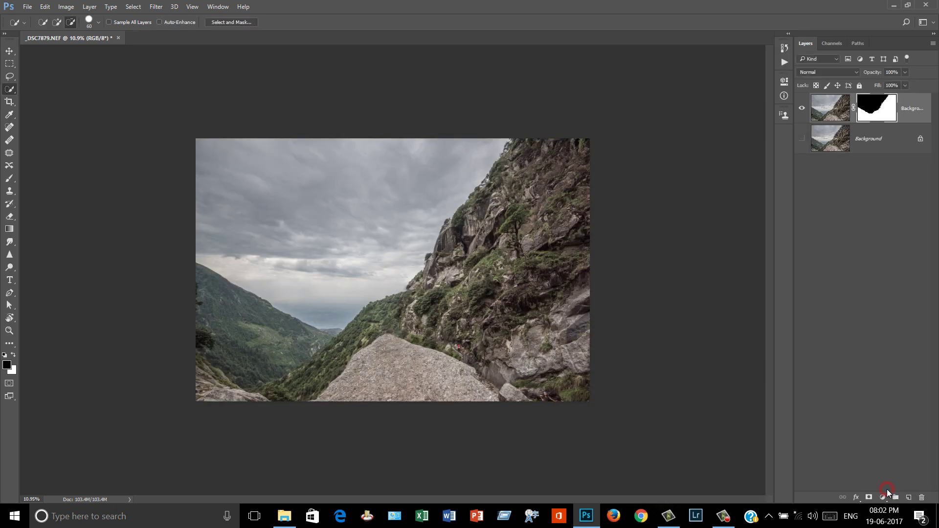
pyautogui.click(879, 153)
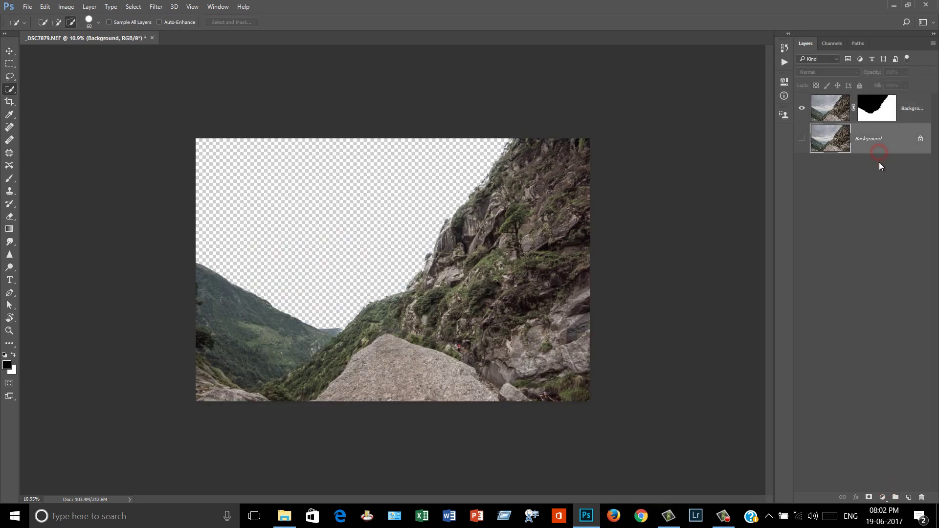
pyautogui.click(882, 497)
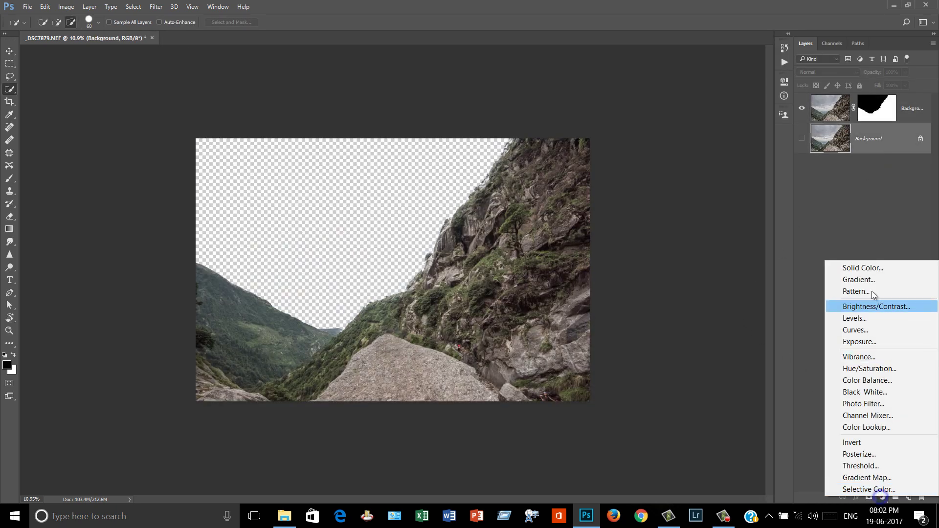
pyautogui.click(870, 269)
pyautogui.moveTo(687, 239); pyautogui.dragTo(648, 237)
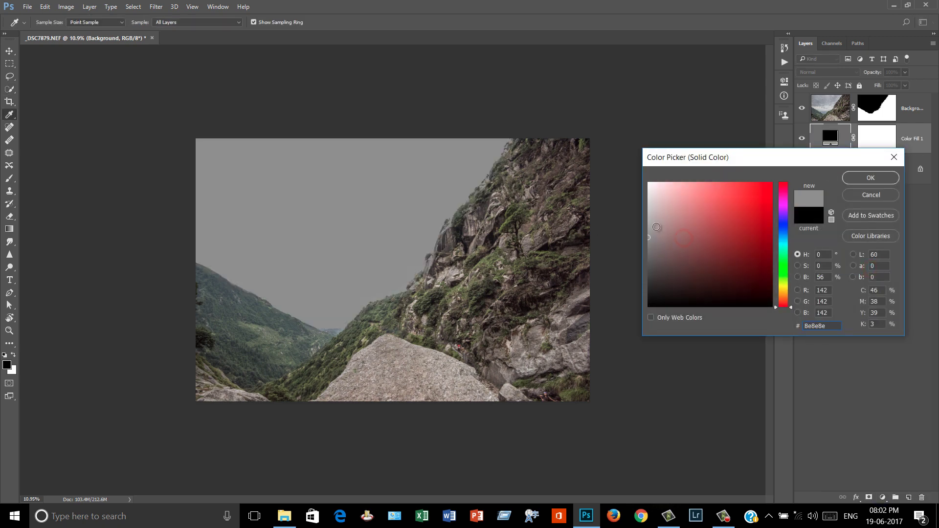
pyautogui.click(870, 178)
# - Unlock the Background as Layer 0 and delete that original photo layer
pyautogui.click(883, 169)
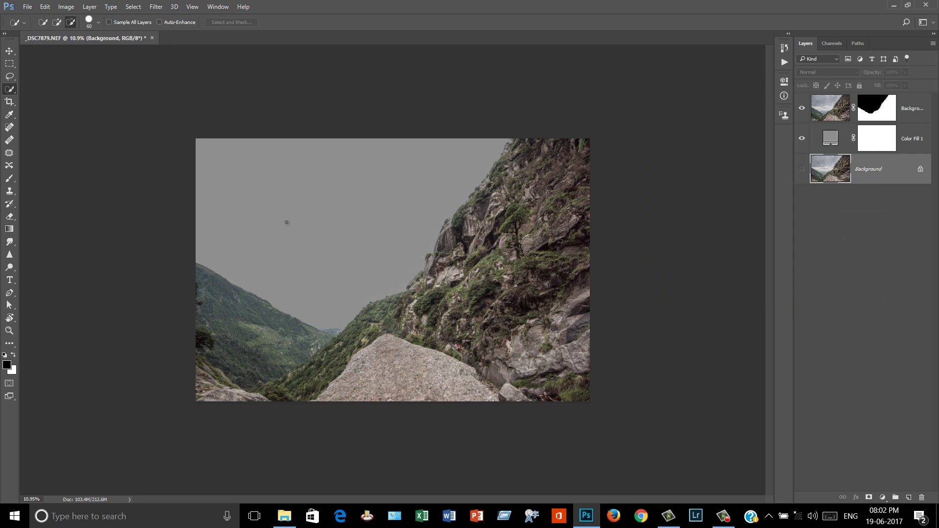
pyautogui.click(10, 51)
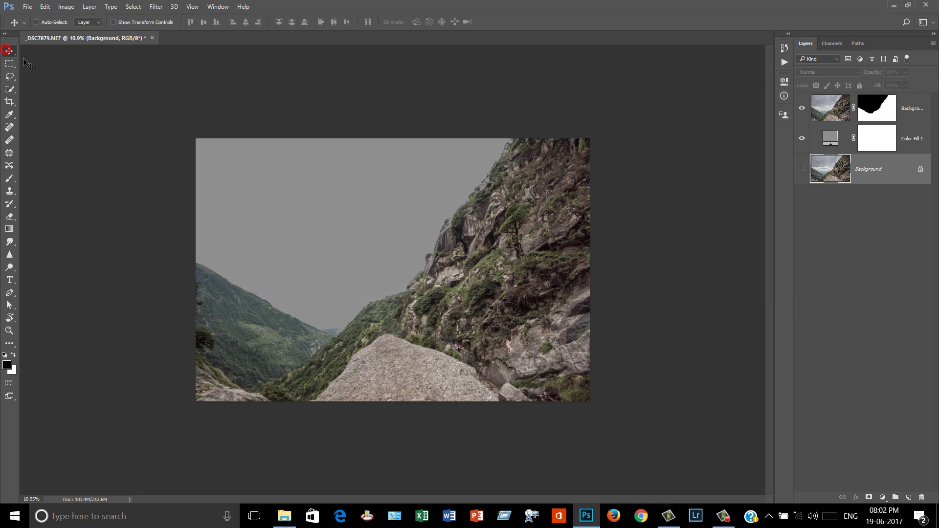
pyautogui.doubleClick(890, 179)
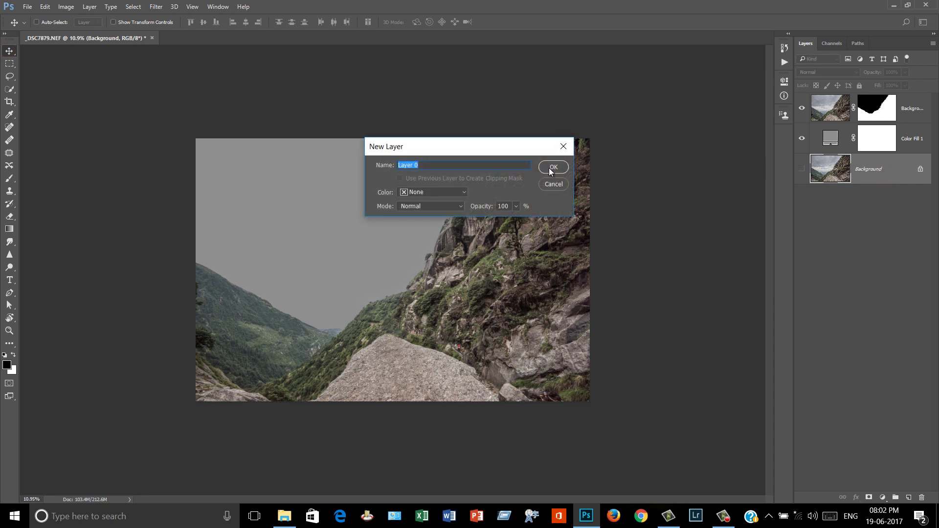
pyautogui.click(555, 184)
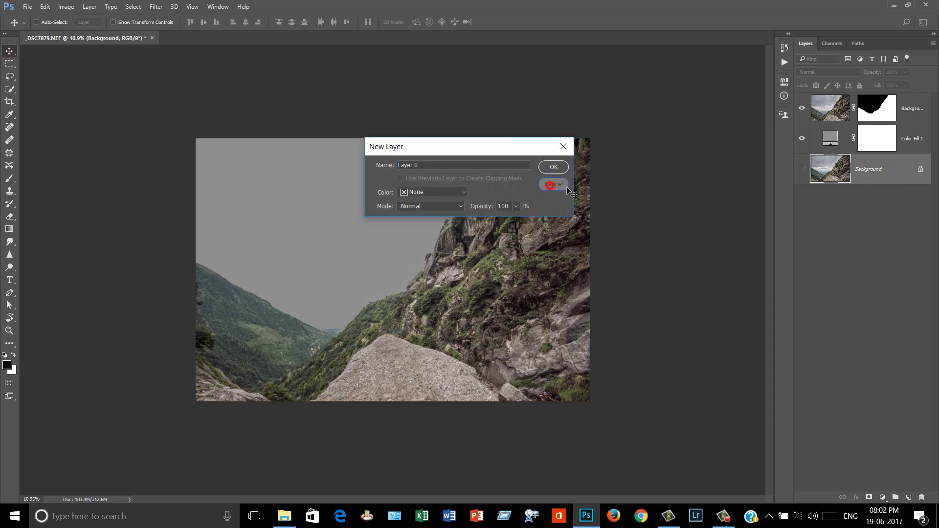
pyautogui.doubleClick(880, 169)
pyautogui.click(549, 168)
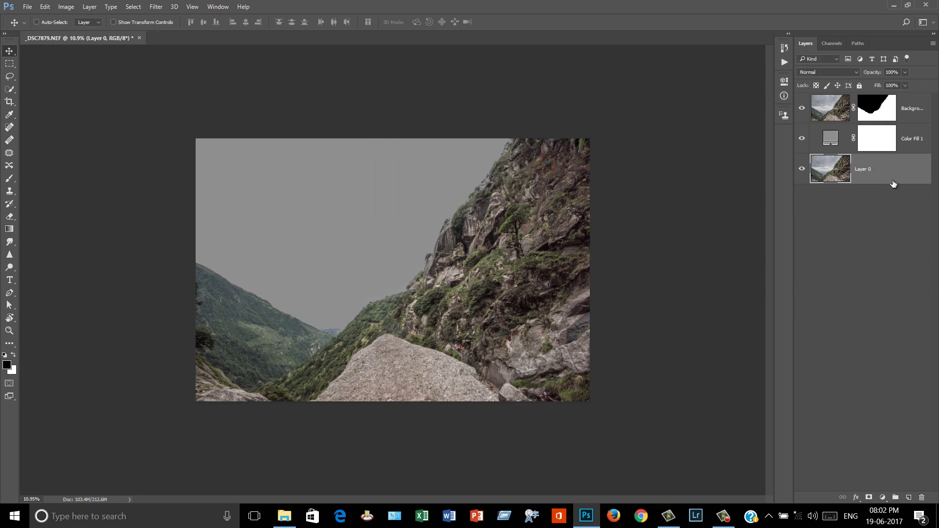
pyautogui.press('Delete')
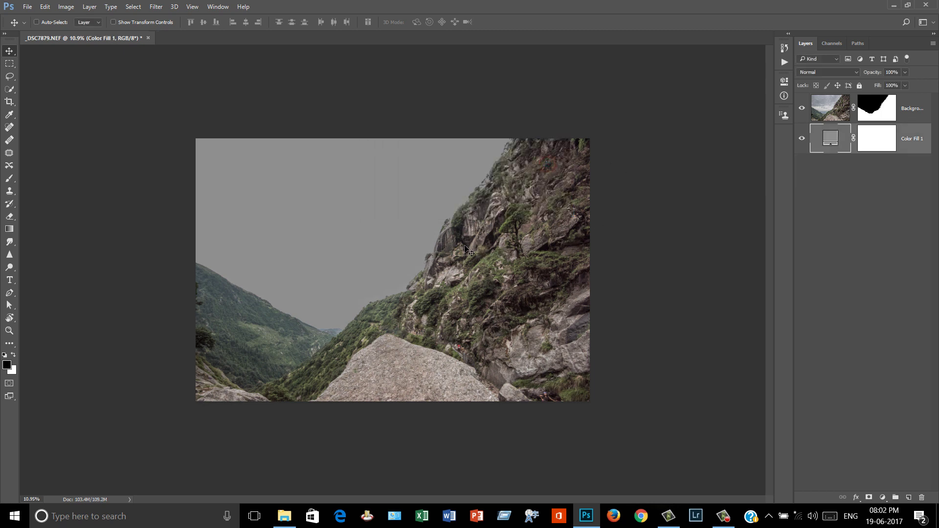
pyautogui.scroll(1, 452, 250)
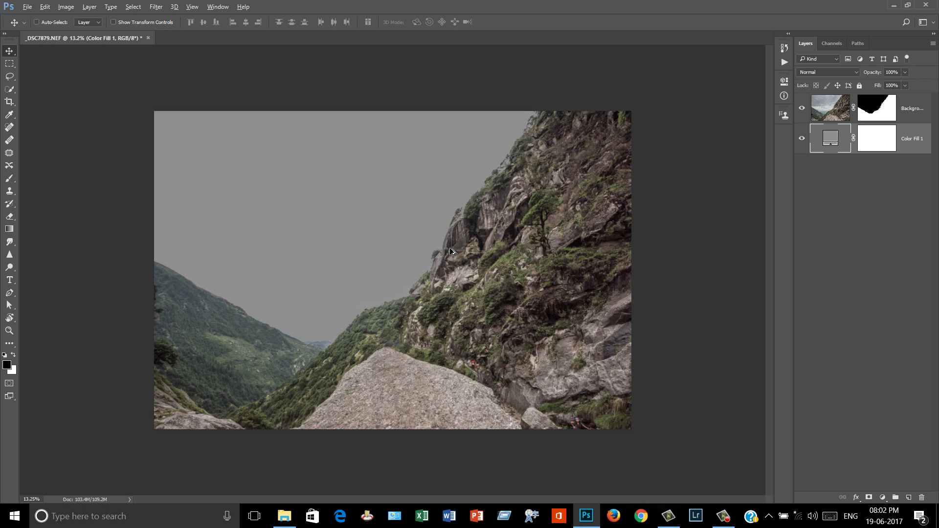
pyautogui.press('alt')
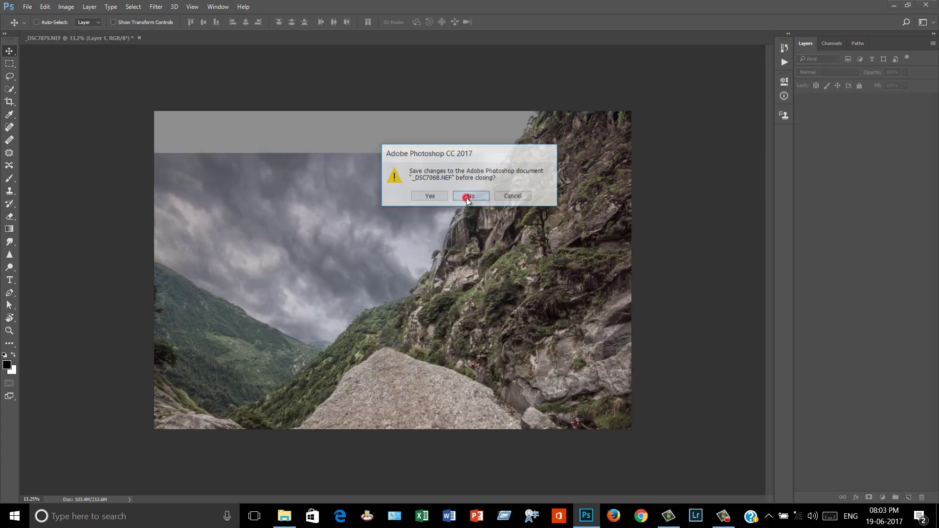
# - Free-transform the stormy sky to about 85% and commit it over the upper image
pyautogui.click(467, 197)
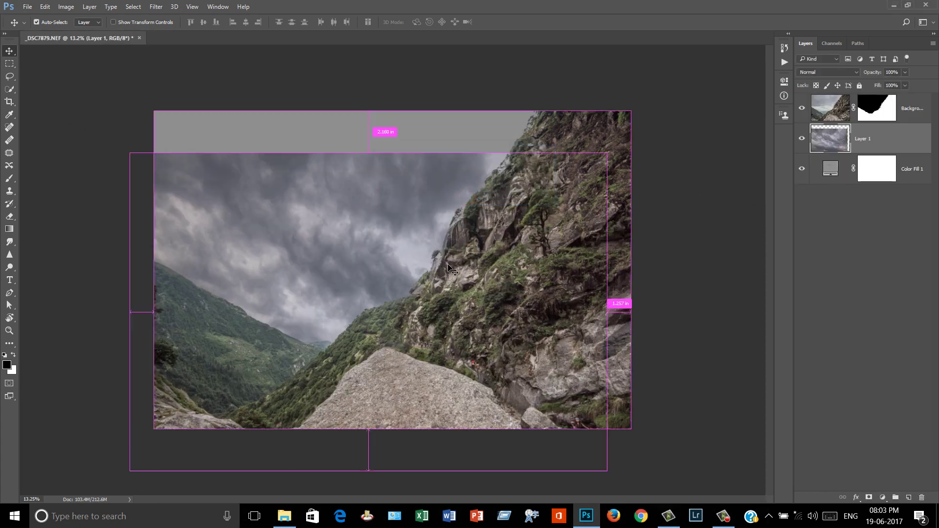
pyautogui.hotkey('ctrl', 't')
pyautogui.moveTo(607, 153); pyautogui.dragTo(491, 231)
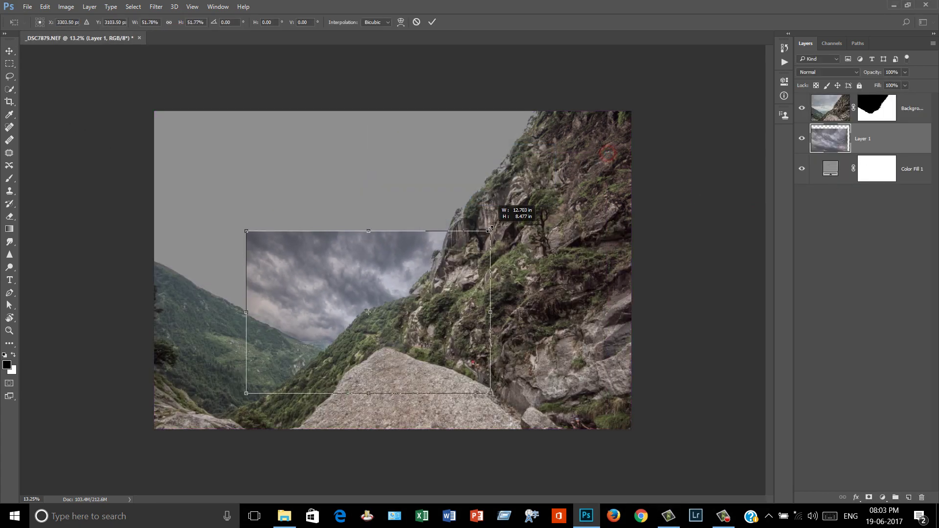
pyautogui.moveTo(402, 237)
pyautogui.mouseDown()
pyautogui.moveTo(345, 190)
pyautogui.moveTo(294, 103)
pyautogui.mouseUp()
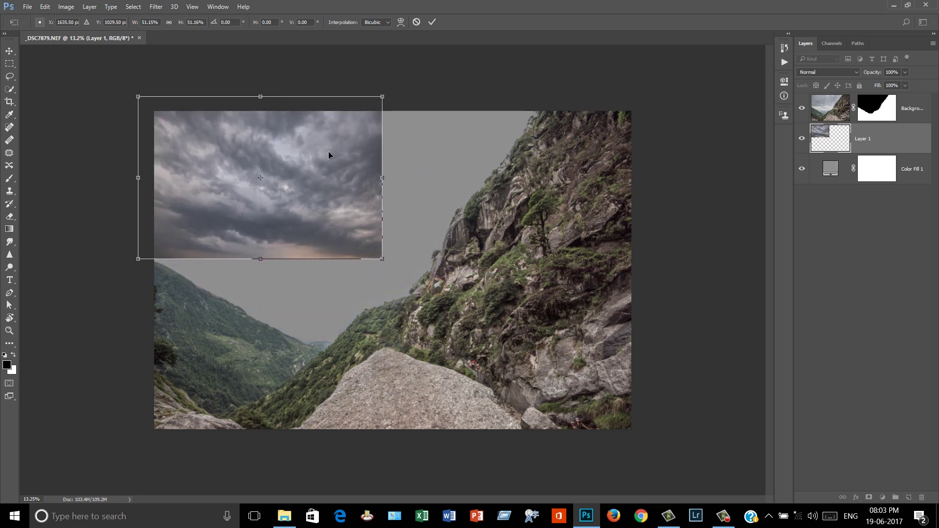
pyautogui.moveTo(380, 261); pyautogui.dragTo(541, 373)
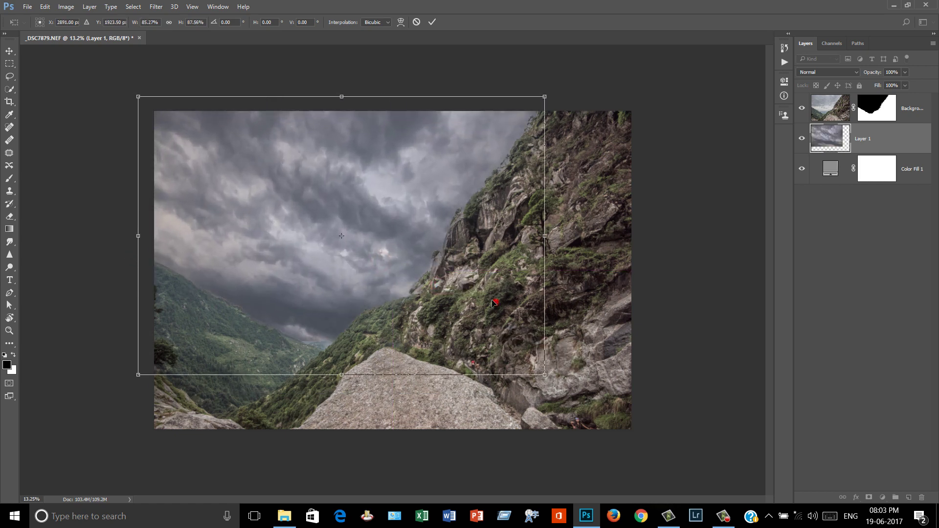
pyautogui.moveTo(492, 305); pyautogui.dragTo(489, 301)
pyautogui.doubleClick(489, 301)
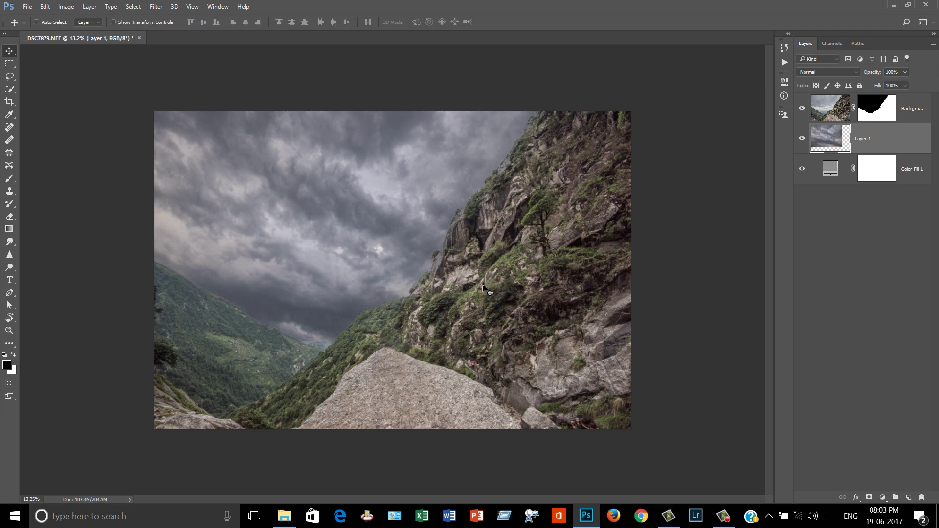
# - Toggle the sky layer's visibility to compare, then shift the sky up and left
pyautogui.click(801, 139)
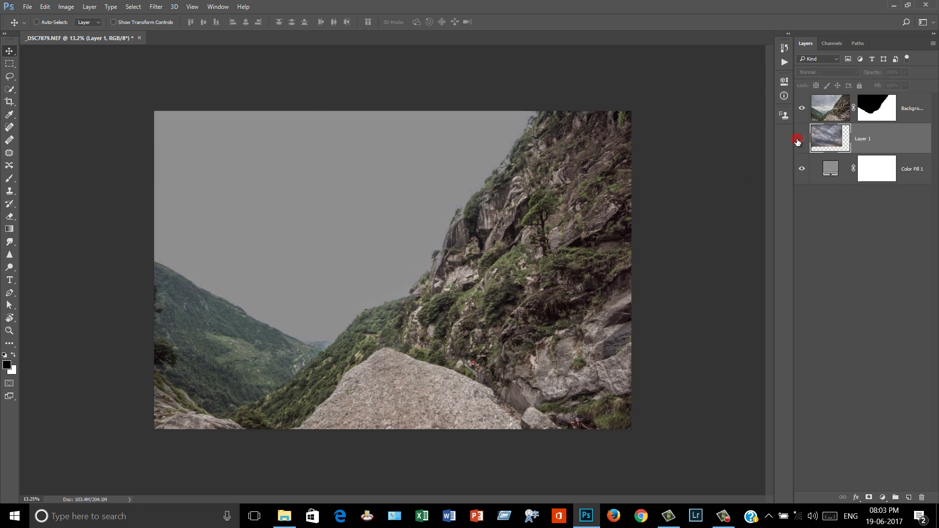
pyautogui.click(797, 142)
pyautogui.click(798, 141)
pyautogui.click(798, 141)
pyautogui.click(798, 142)
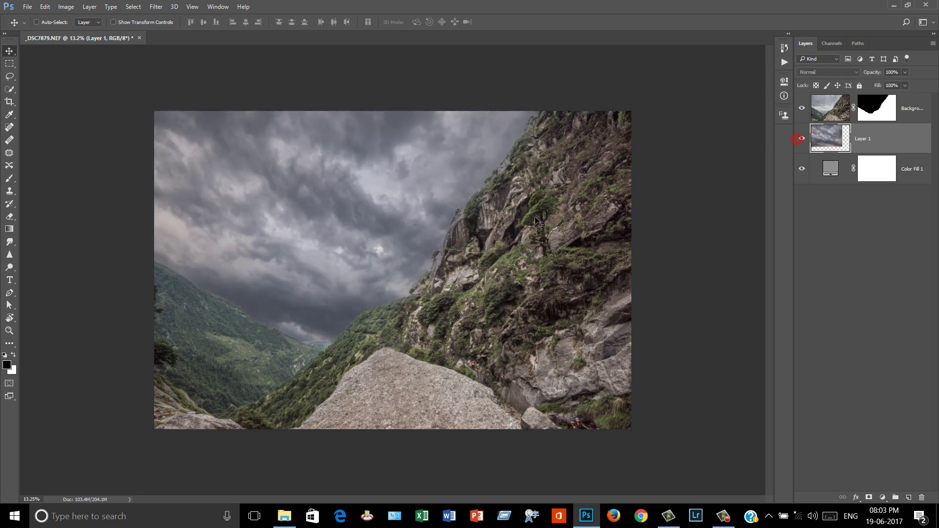
pyautogui.moveTo(373, 227)
pyautogui.mouseDown()
pyautogui.moveTo(284, 228)
pyautogui.moveTo(242, 179)
pyautogui.mouseUp()
pyautogui.hotkey('ctrl', 'z')
pyautogui.moveTo(396, 218)
pyautogui.mouseDown()
pyautogui.moveTo(281, 183)
pyautogui.moveTo(283, 211)
pyautogui.mouseUp()
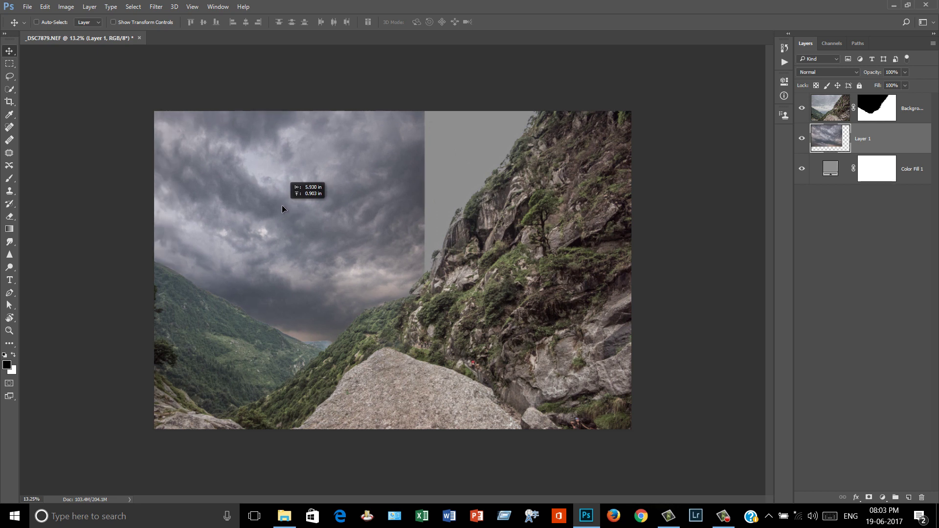
pyautogui.moveTo(282, 211); pyautogui.dragTo(278, 201)
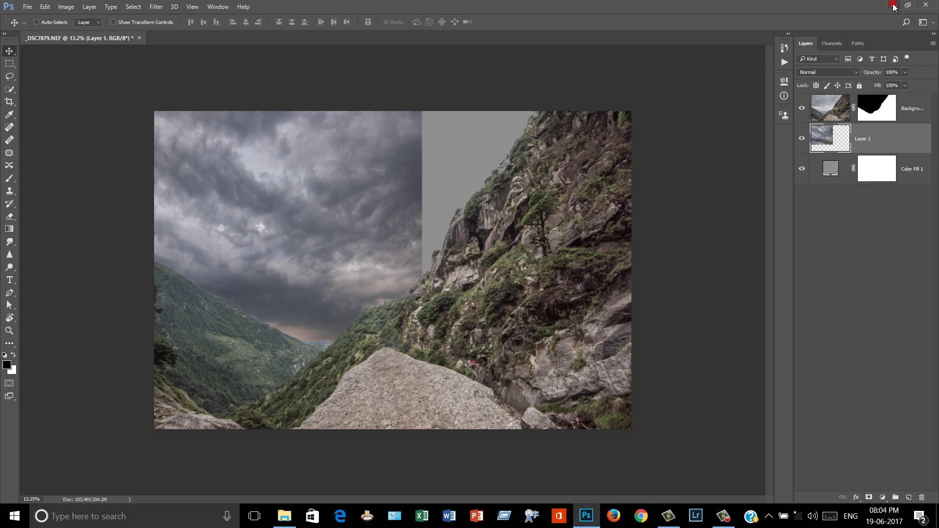
# - Open the man's photo from Explorer with Photoshop
pyautogui.click(893, 6)
pyautogui.click(478, 155)
pyautogui.rightClick(478, 156)
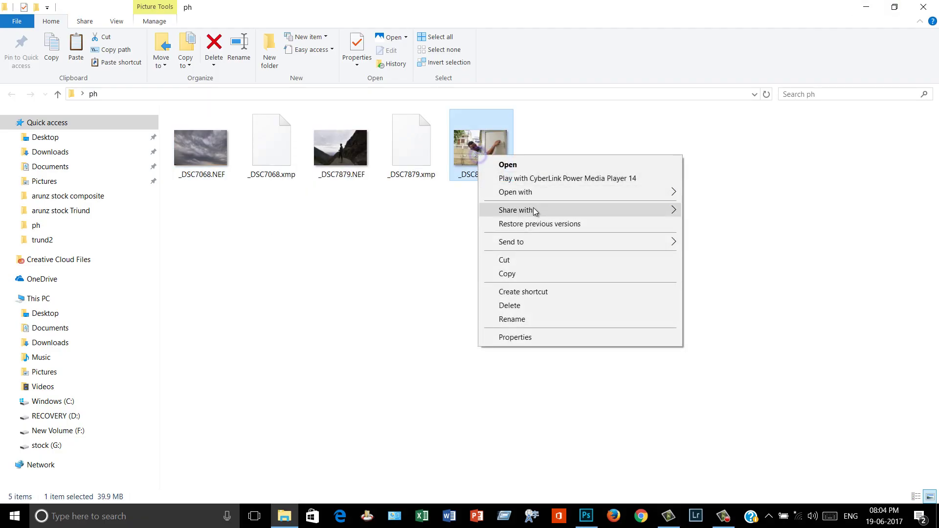
pyautogui.moveTo(514, 192)
pyautogui.click(727, 194)
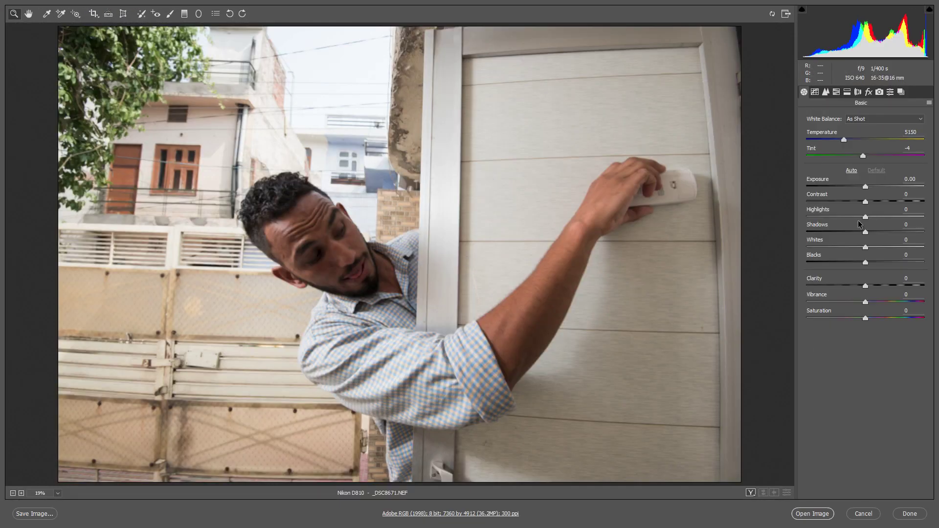
# - Set Highlights -100 and Shadows +100, raise Clarity, and open the image
pyautogui.moveTo(865, 217); pyautogui.dragTo(807, 217)
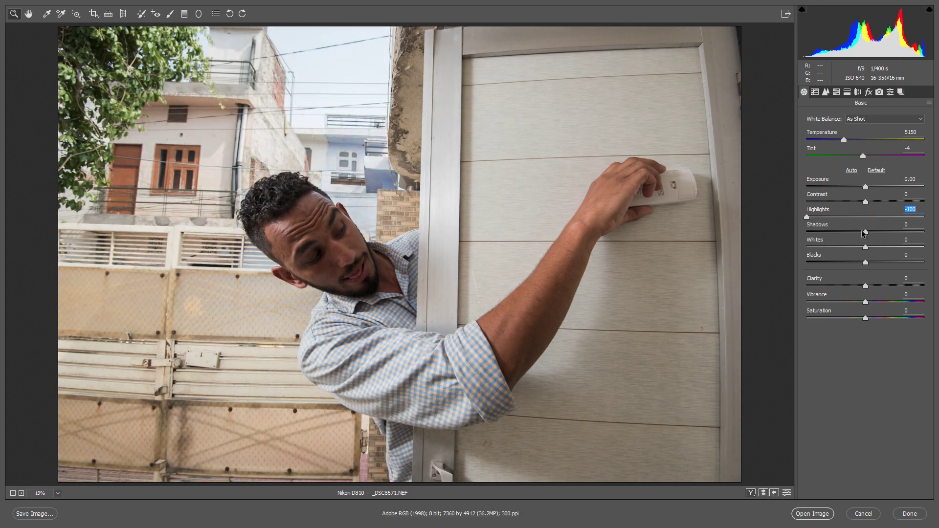
pyautogui.moveTo(885, 236); pyautogui.dragTo(935, 234)
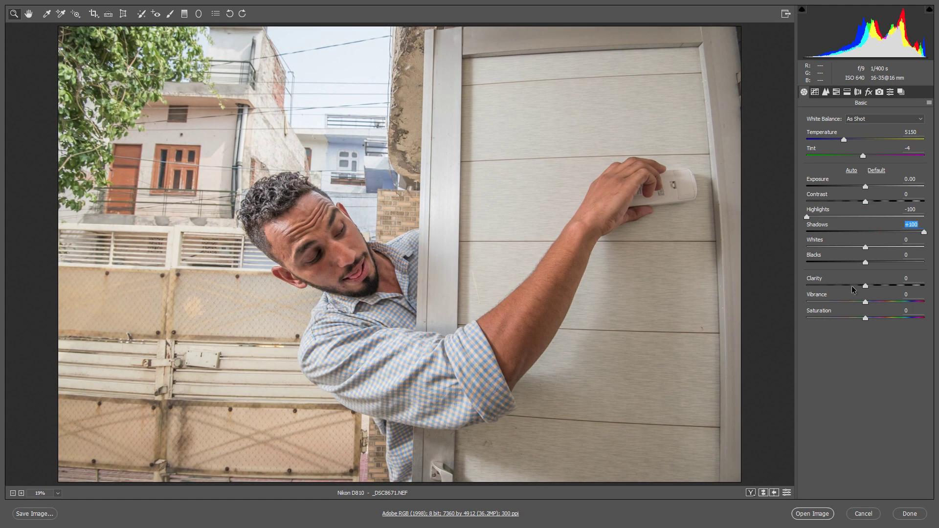
pyautogui.moveTo(878, 287); pyautogui.dragTo(885, 285)
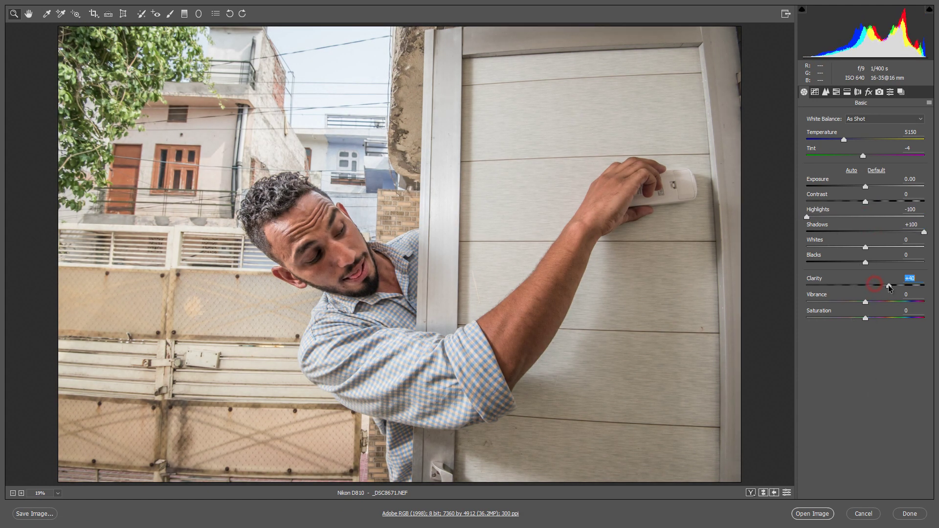
pyautogui.click(813, 514)
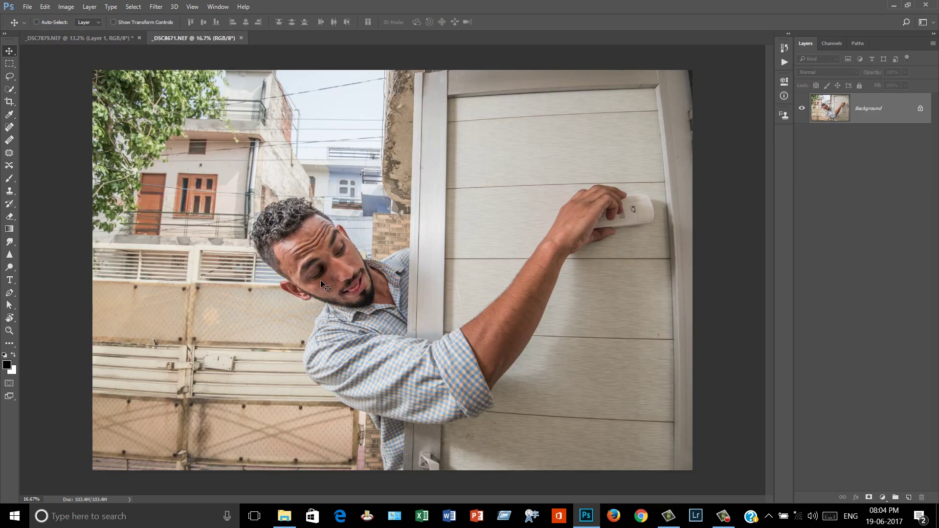
pyautogui.scroll(3, 321, 284)
pyautogui.scroll(-3, 316, 263)
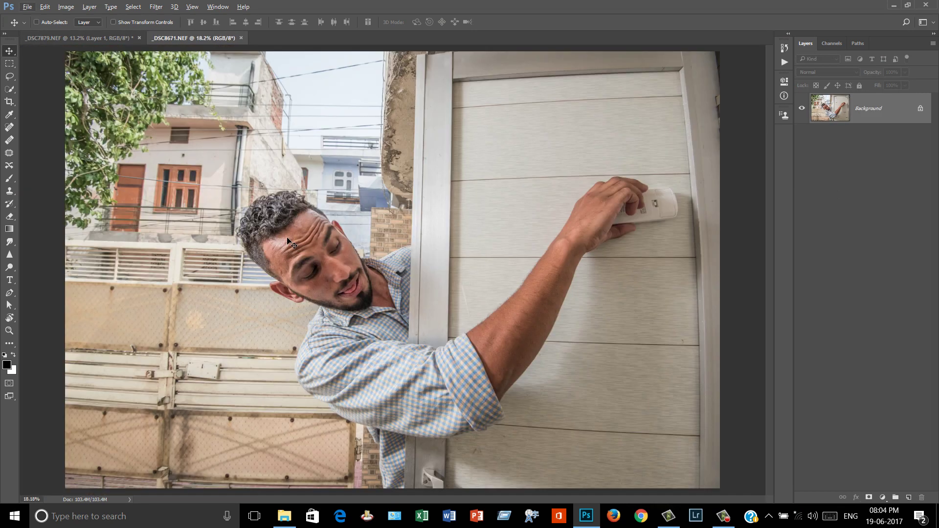
pyautogui.scroll(3, 309, 280)
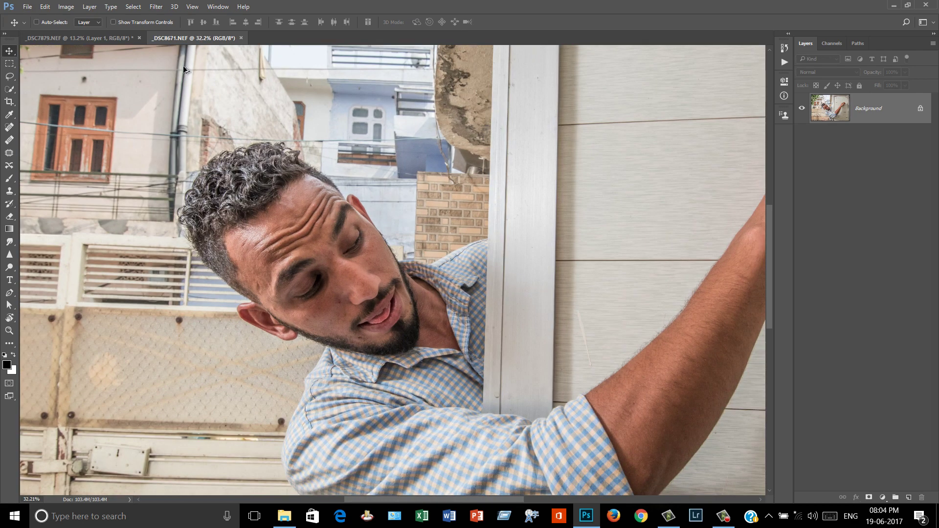
pyautogui.scroll(-3, 206, 103)
pyautogui.scroll(-2, 223, 139)
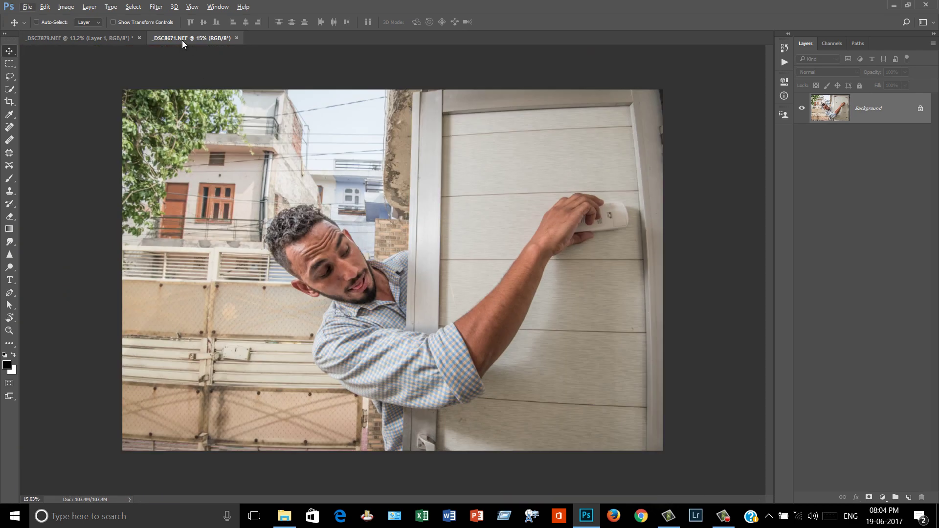
pyautogui.scroll(4, 354, 250)
# - Use the Pen tool, hide the original Background, select the masked copy, and fit to screen
pyautogui.scroll(4, 352, 252)
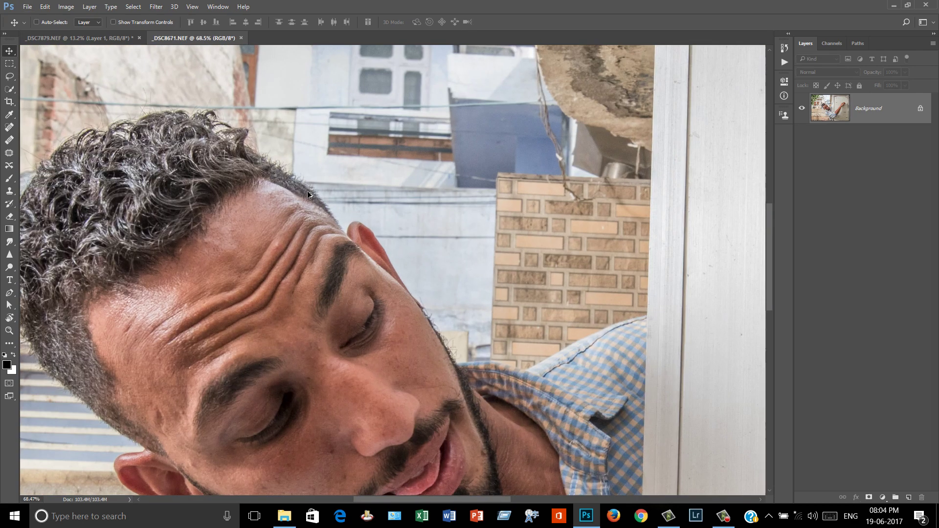
pyautogui.scroll(3, 351, 253)
pyautogui.scroll(3, 357, 244)
pyautogui.press('p')
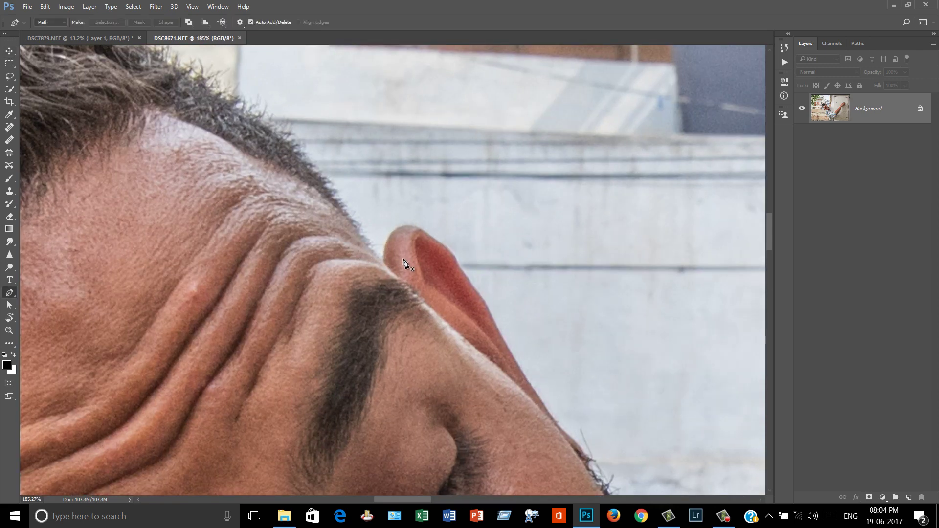
pyautogui.scroll(2, 404, 262)
pyautogui.scroll(2, 386, 265)
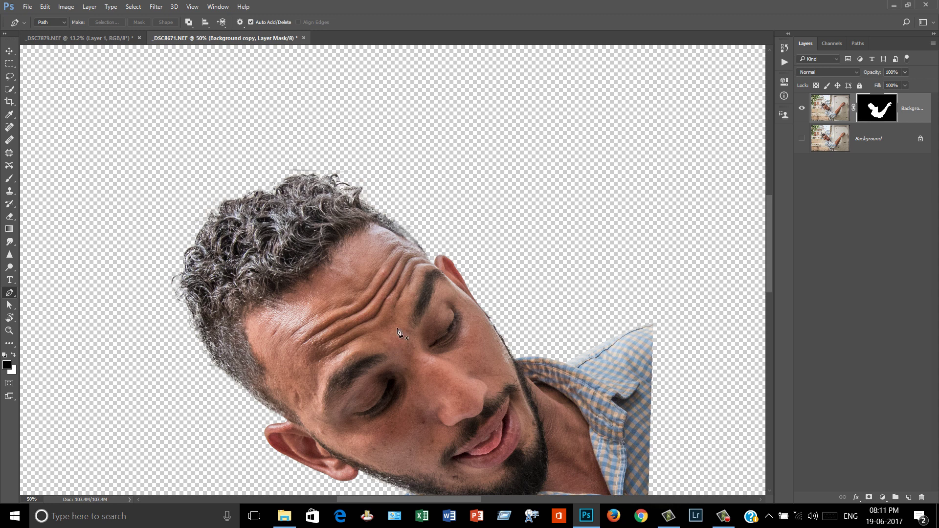
pyautogui.click(862, 144)
pyautogui.click(802, 140)
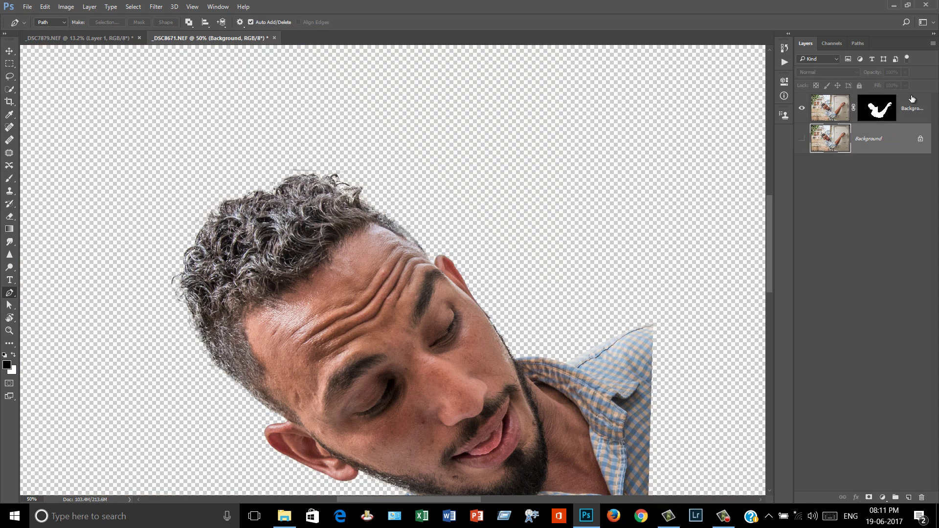
pyautogui.click(912, 100)
pyautogui.hotkey('ctrl', '0')
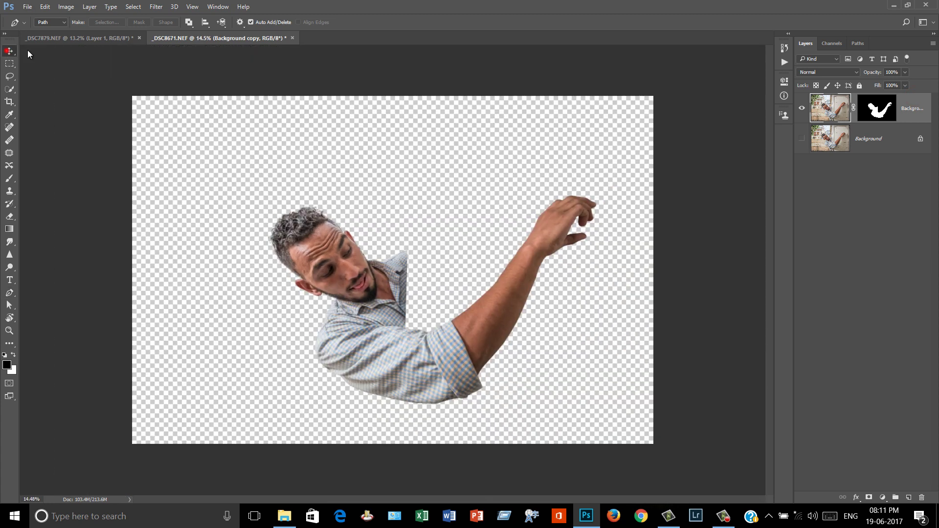
# - Drag the man's masked layer into _DSC7879 and close _DSC8671 without saving
pyautogui.click(9, 50)
pyautogui.moveTo(222, 37); pyautogui.dragTo(257, 198)
pyautogui.moveTo(421, 371)
pyautogui.mouseDown()
pyautogui.moveTo(421, 164)
pyautogui.moveTo(428, 162)
pyautogui.mouseUp()
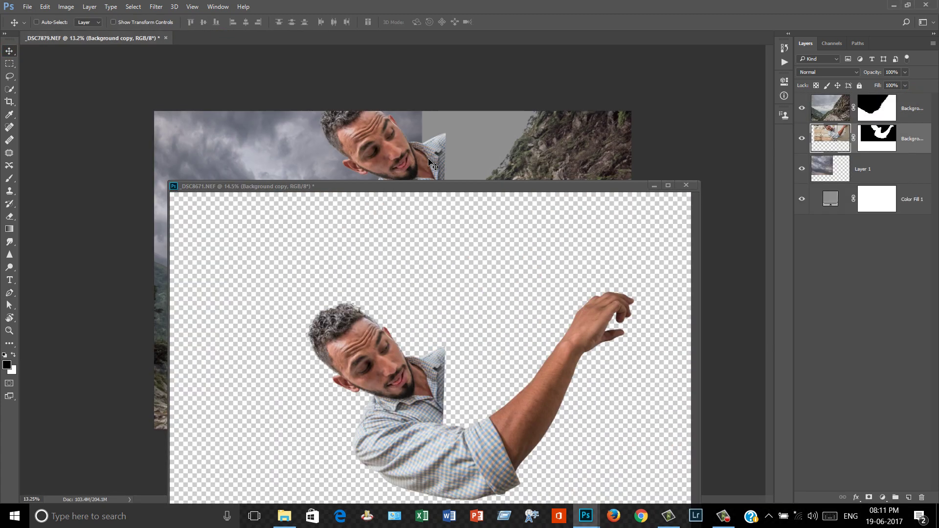
pyautogui.click(686, 185)
pyautogui.click(470, 193)
# - Reposition the man and move his layer to the top of the stack
pyautogui.hotkey('ctrl', '+')
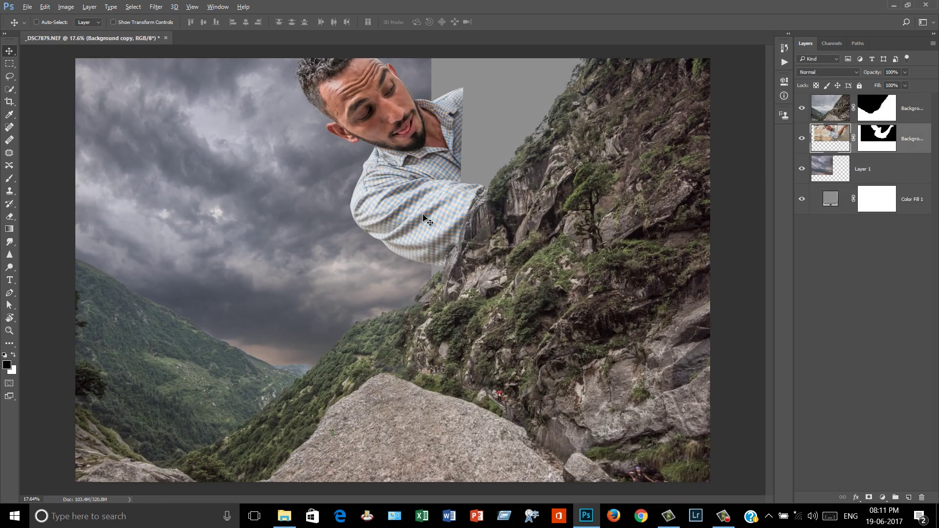
pyautogui.moveTo(440, 205); pyautogui.dragTo(457, 218)
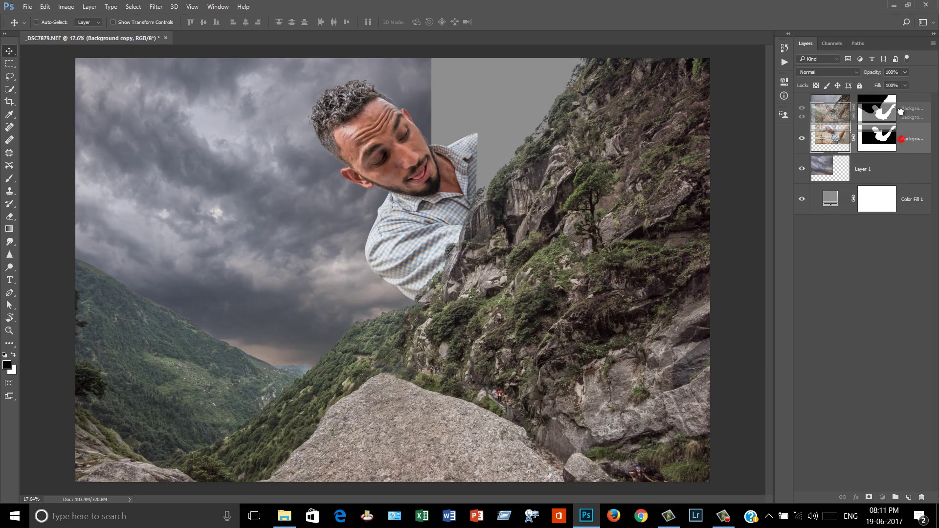
pyautogui.moveTo(893, 150); pyautogui.dragTo(881, 105)
pyautogui.scroll(-3, 444, 234)
# - Scale the man up, rotate him near level, and nudge his hand onto the top-right cliff
pyautogui.scroll(1, 444, 235)
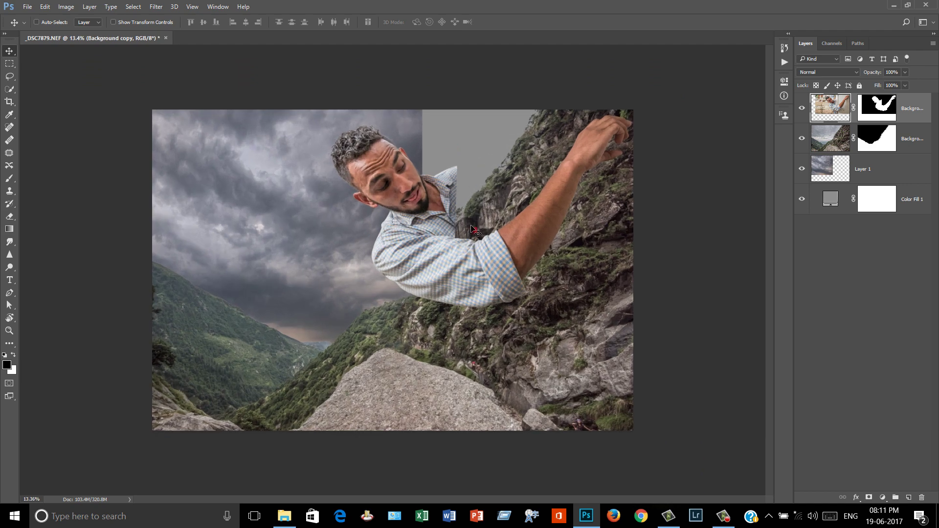
pyautogui.hotkey('ctrl', 't')
pyautogui.scroll(-2, 630, 179)
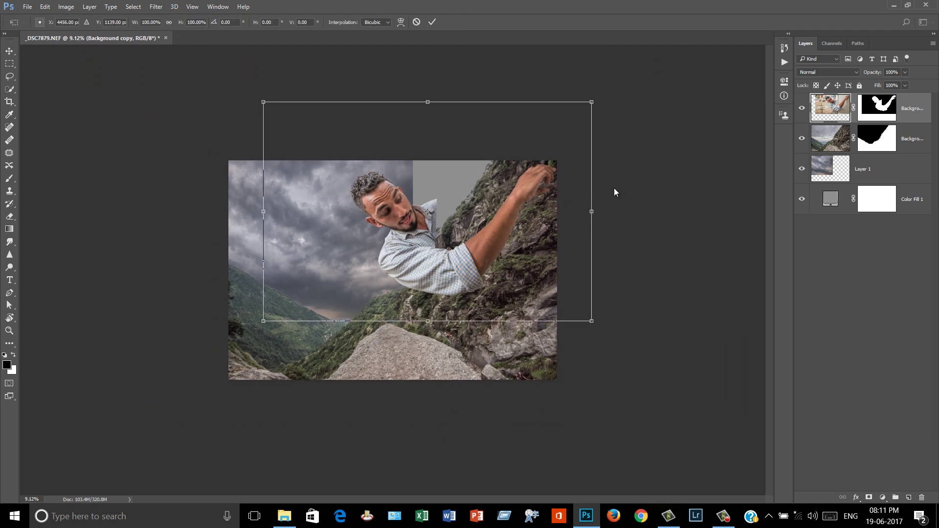
pyautogui.moveTo(654, 168)
pyautogui.mouseDown()
pyautogui.moveTo(576, 212)
pyautogui.moveTo(586, 211)
pyautogui.mouseUp()
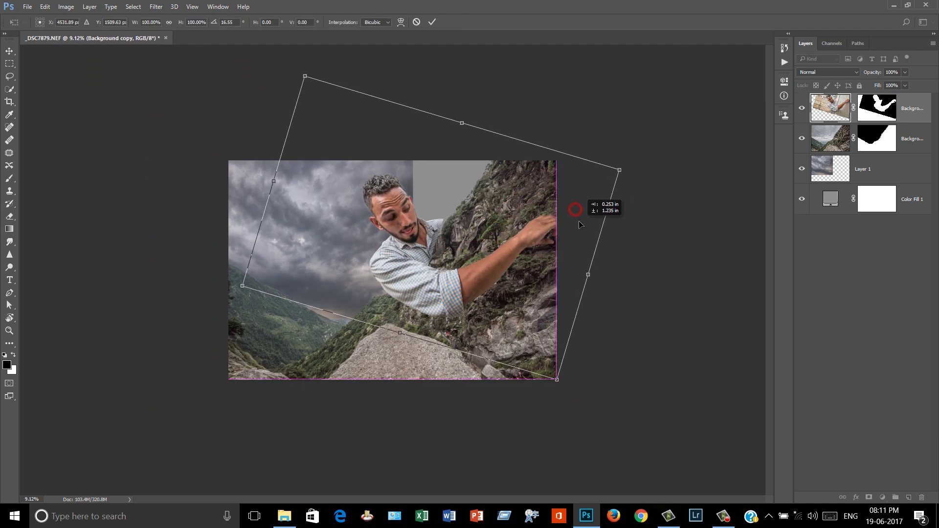
pyautogui.moveTo(639, 166); pyautogui.dragTo(601, 118)
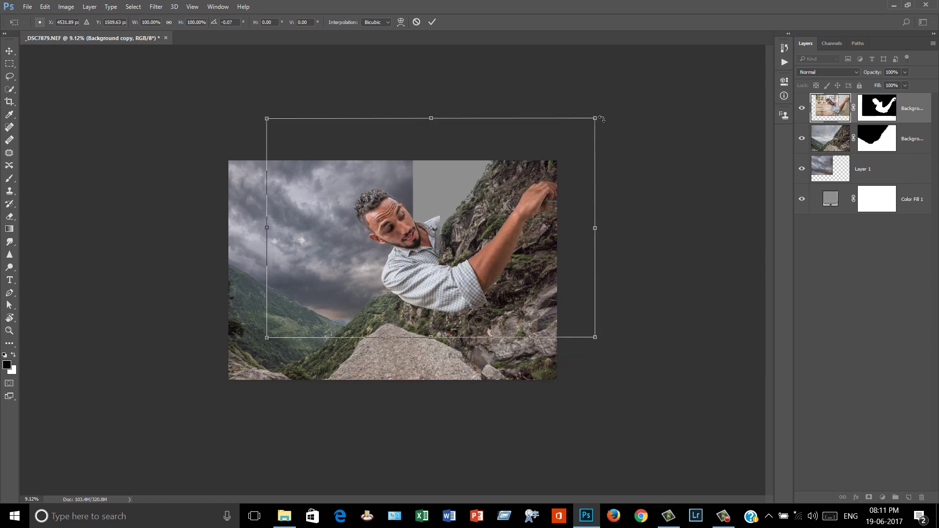
pyautogui.scroll(2, 525, 196)
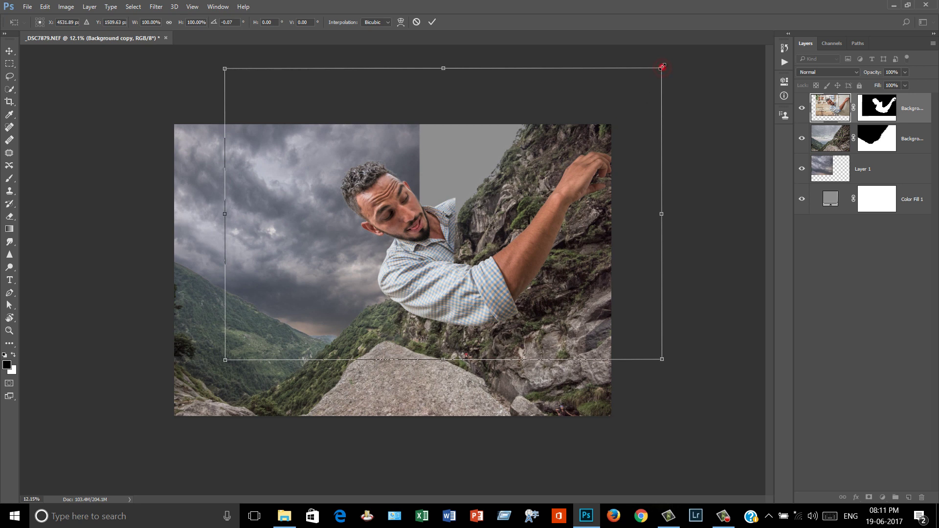
pyautogui.moveTo(661, 68); pyautogui.dragTo(686, 51)
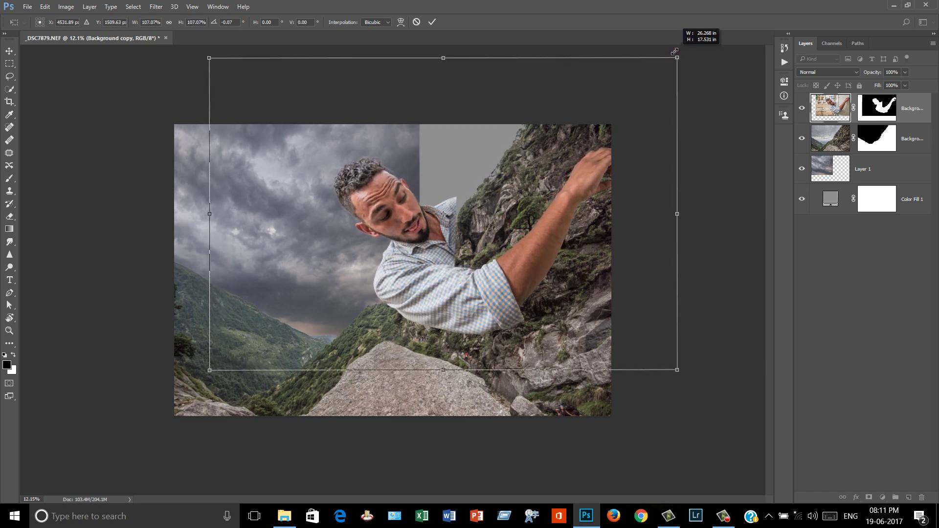
pyautogui.moveTo(589, 186); pyautogui.dragTo(587, 187)
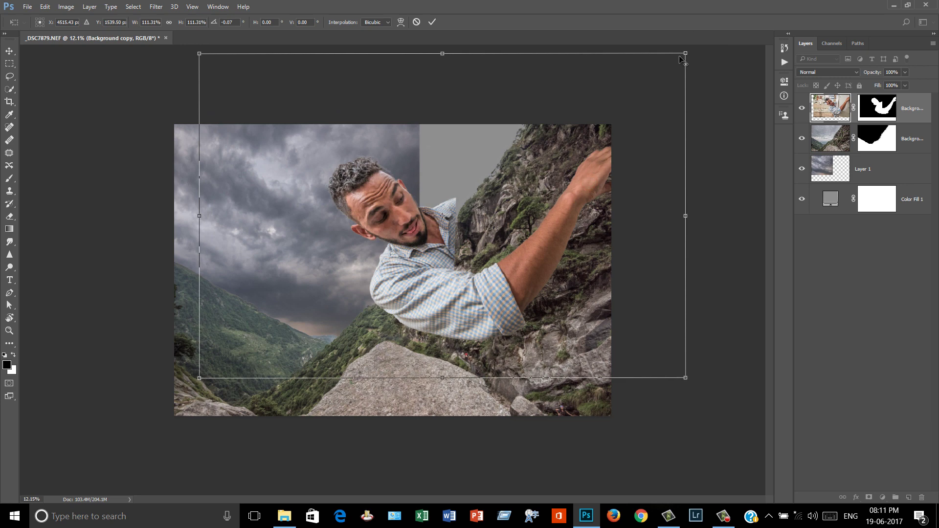
pyautogui.moveTo(692, 46); pyautogui.dragTo(700, 44)
pyautogui.moveTo(723, 84); pyautogui.dragTo(732, 78)
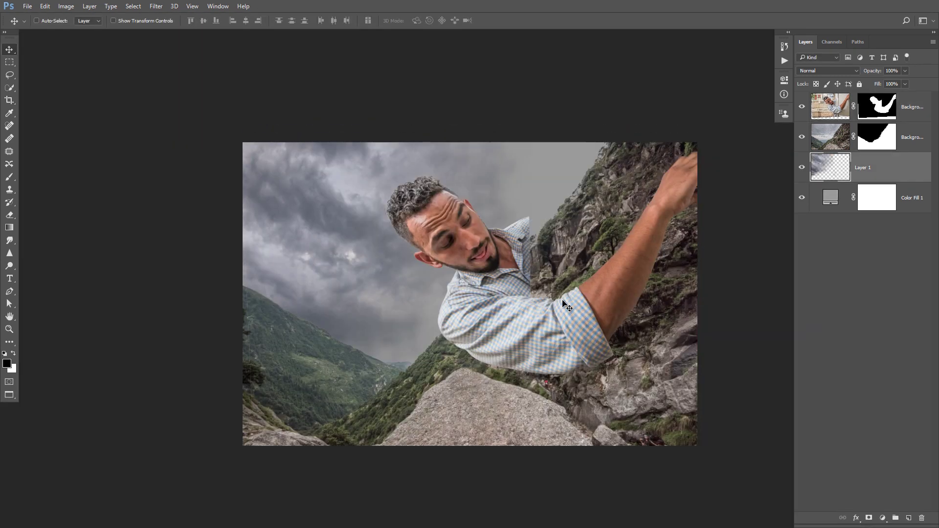
pyautogui.scroll(1, 541, 323)
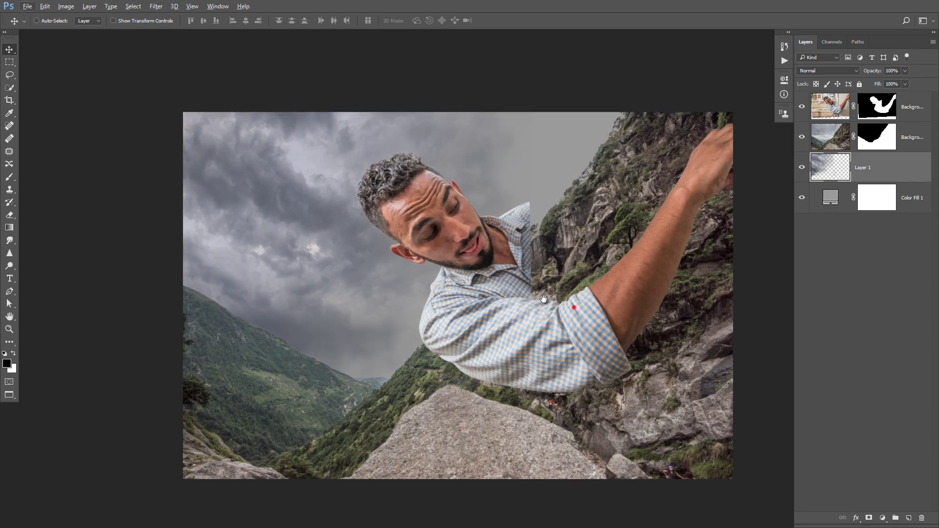
pyautogui.moveTo(576, 316); pyautogui.dragTo(511, 293)
pyautogui.scroll(1, 521, 295)
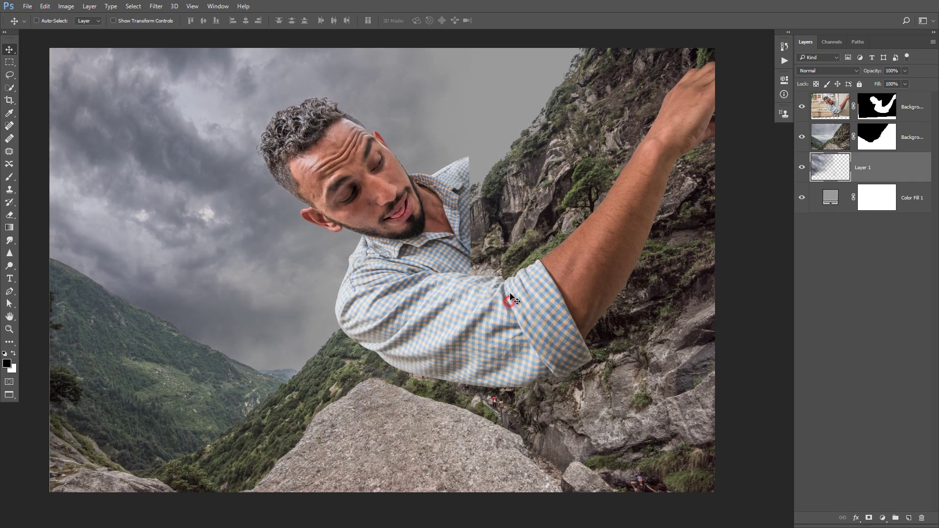
pyautogui.scroll(-1, 510, 298)
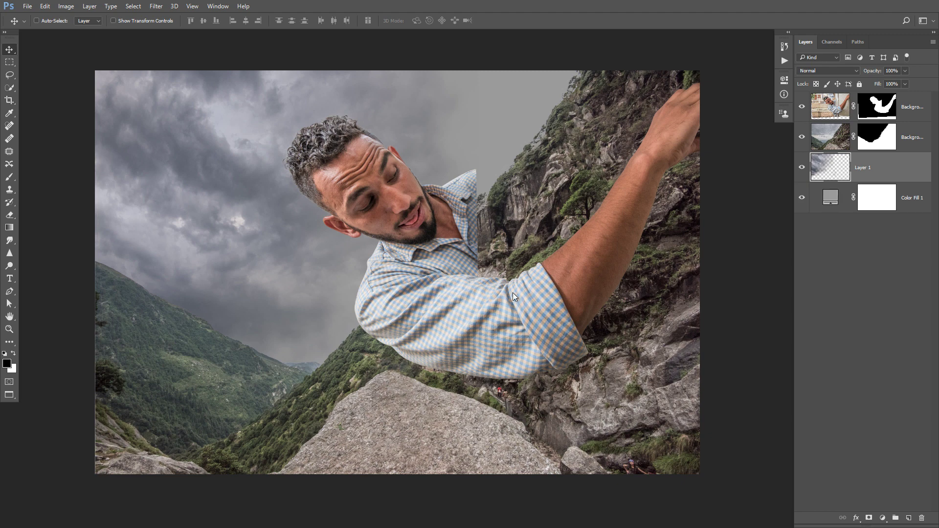
# - Create a new 26.667 × 15 inch document at 300 ppi
pyautogui.click(28, 6)
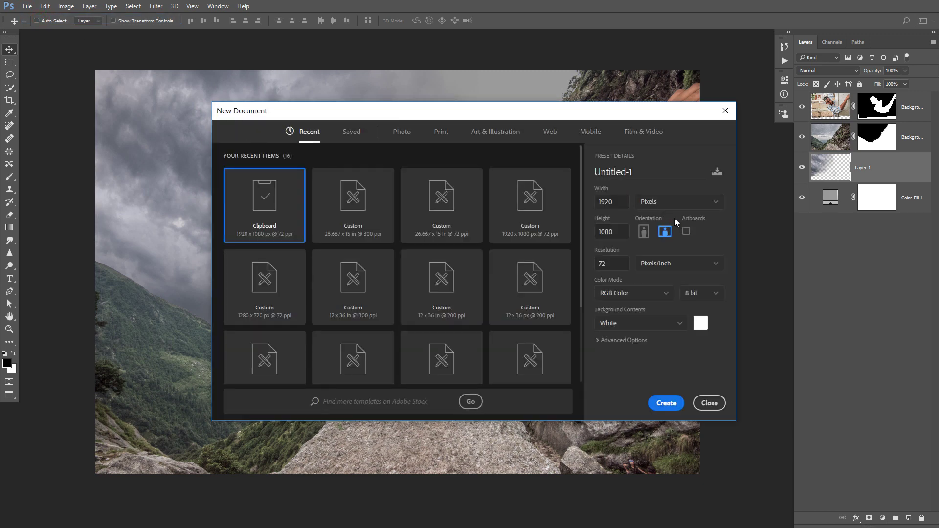
pyautogui.click(714, 202)
pyautogui.click(679, 233)
pyautogui.doubleClick(617, 264)
pyautogui.write('300')
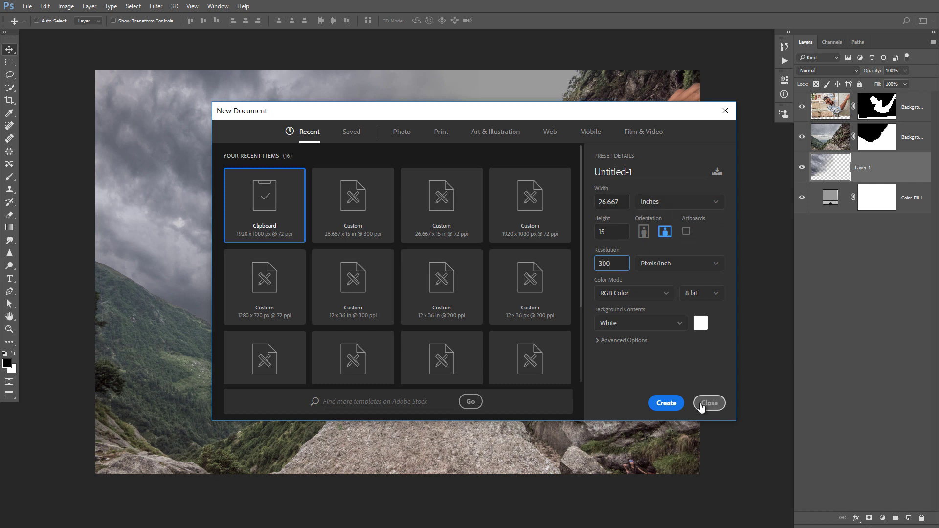
pyautogui.click(665, 403)
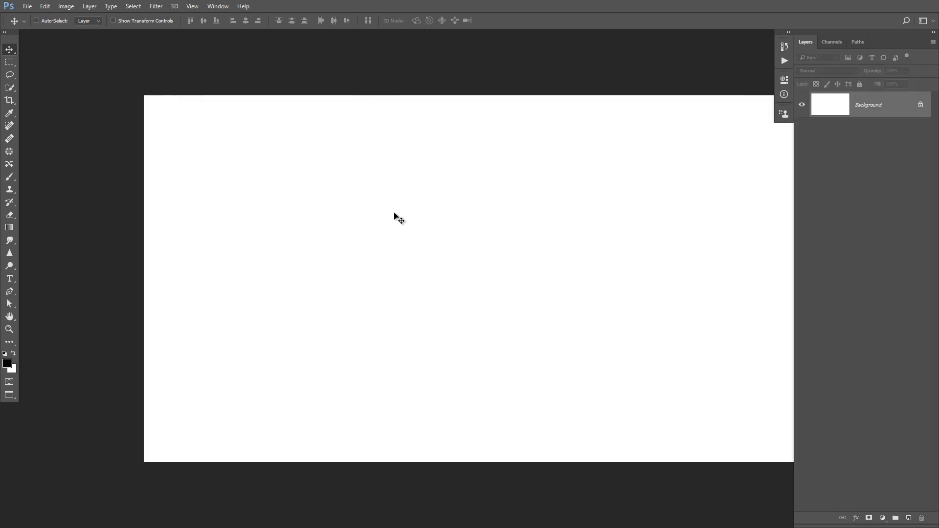
# - Paste the screenshot, convert Layer 1 to a smart object, and scale it to fill the canvas
pyautogui.hotkey('ctrl', 'v')
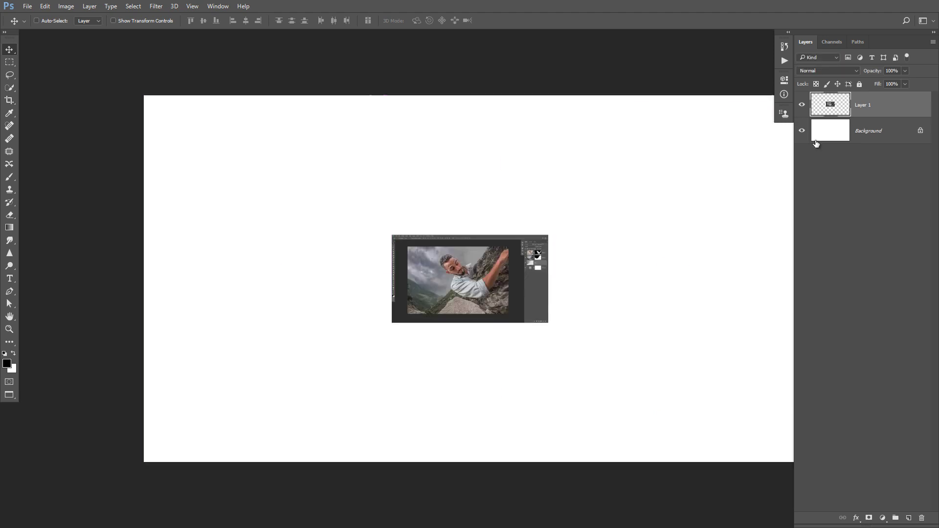
pyautogui.rightClick(852, 110)
pyautogui.click(661, 214)
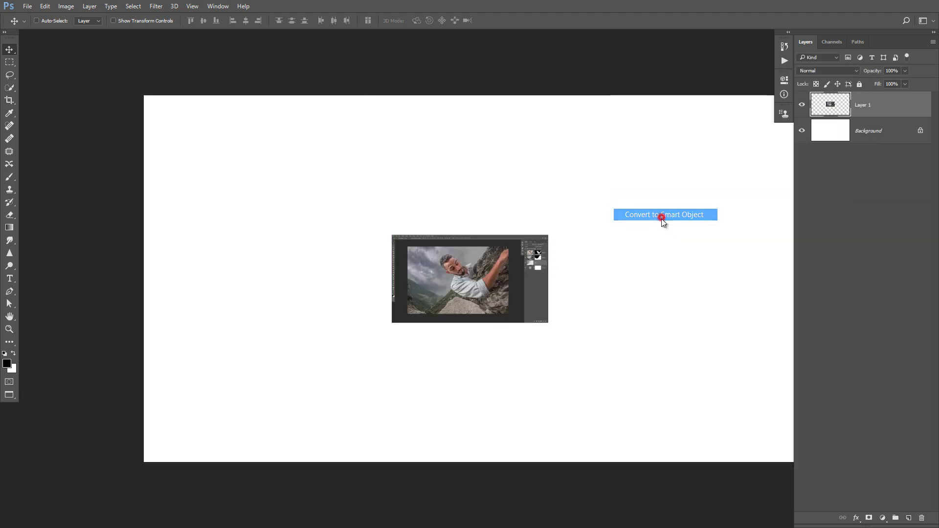
pyautogui.hotkey('ctrl', 't')
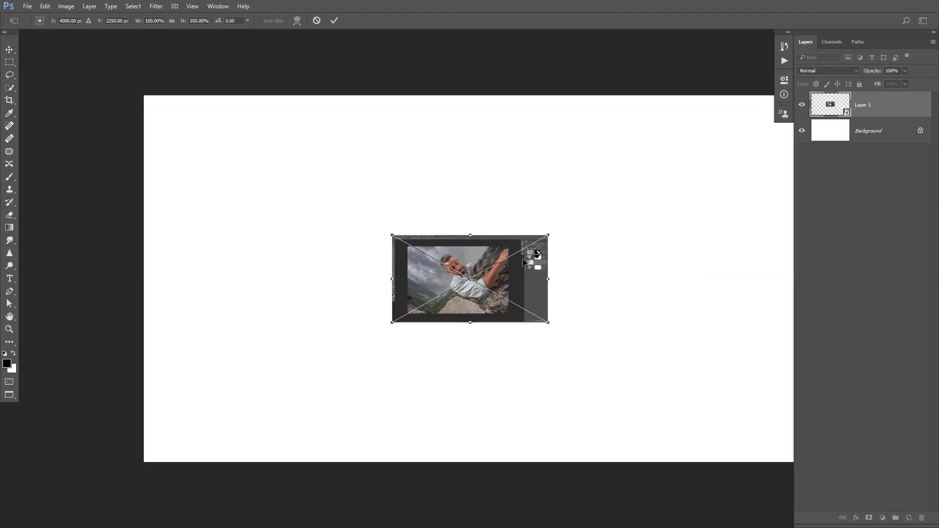
pyautogui.moveTo(523, 262); pyautogui.dragTo(276, 122)
pyautogui.scroll(-2, 279, 216)
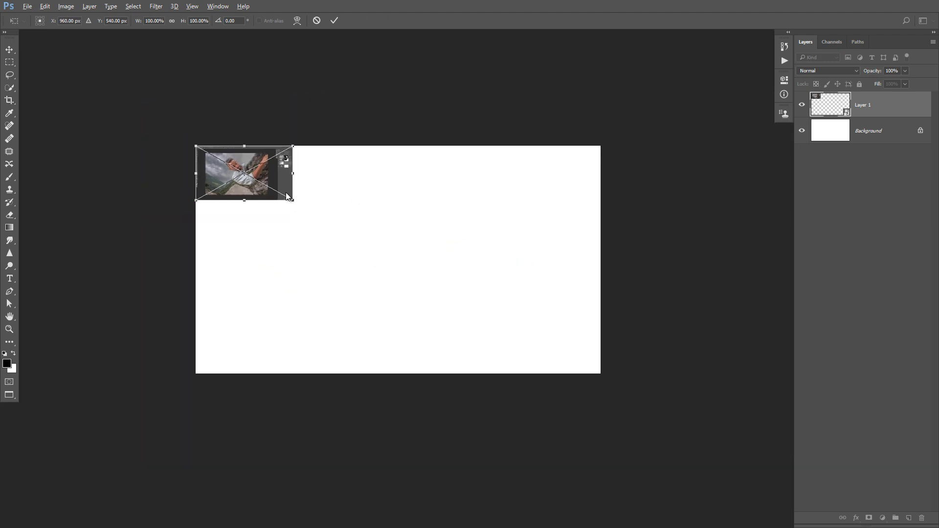
pyautogui.moveTo(291, 198); pyautogui.dragTo(601, 373)
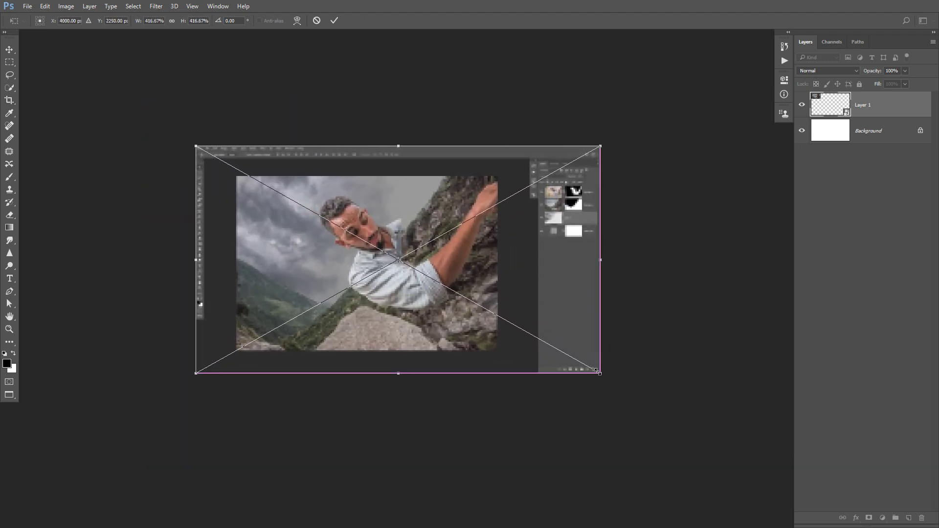
pyautogui.doubleClick(562, 312)
# - Marquee-select the photo area inside the pasted screenshot
pyautogui.scroll(2, 439, 266)
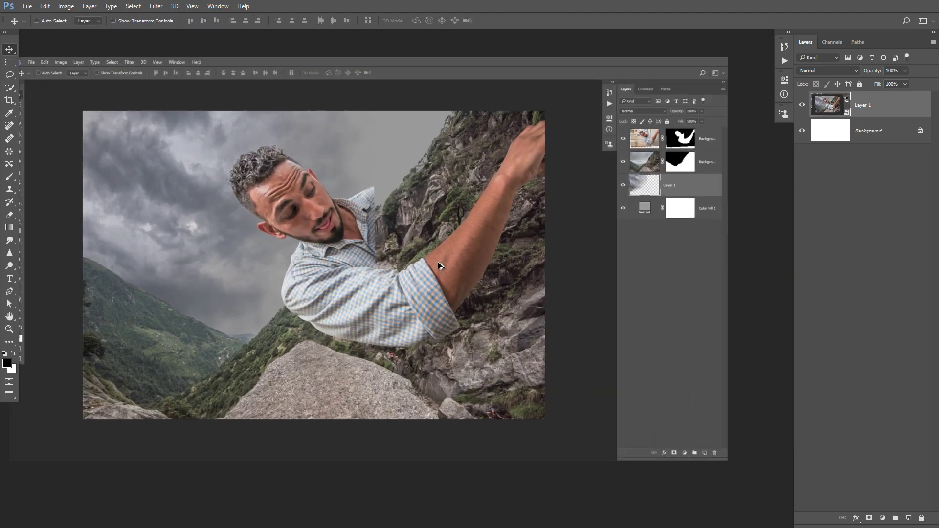
pyautogui.moveTo(438, 261); pyautogui.dragTo(458, 265)
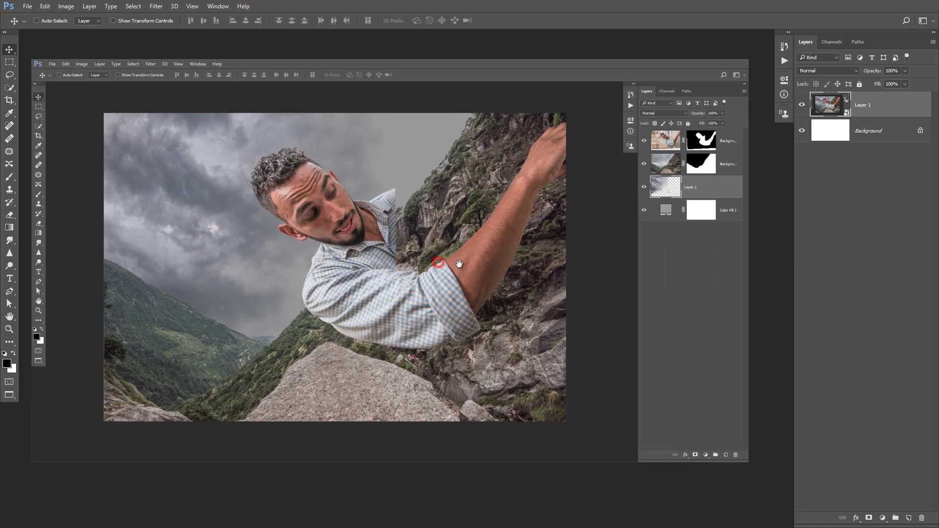
pyautogui.click(9, 61)
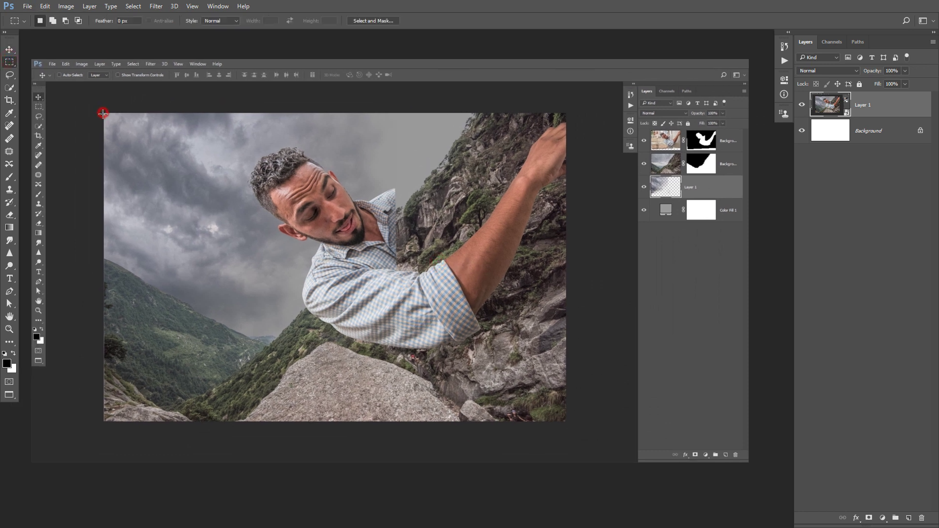
pyautogui.moveTo(103, 113); pyautogui.dragTo(570, 423)
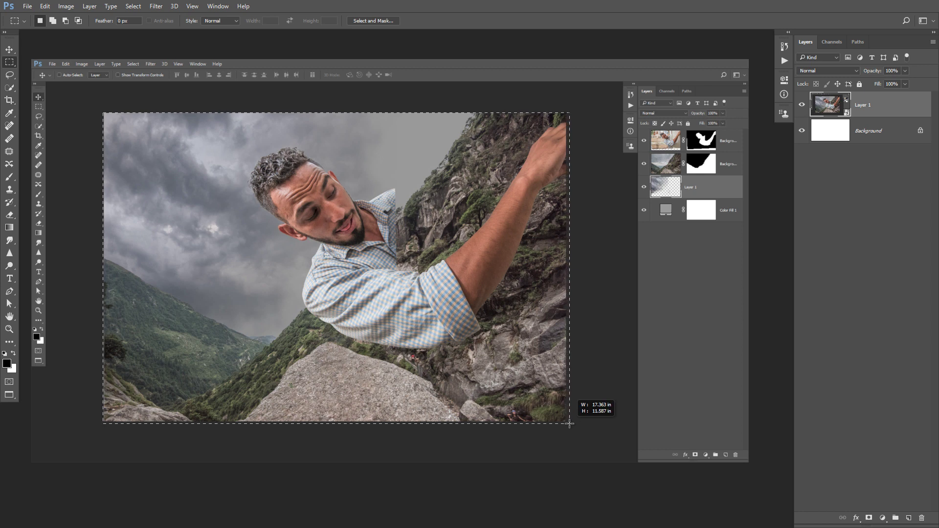
pyautogui.moveTo(569, 424); pyautogui.dragTo(568, 423)
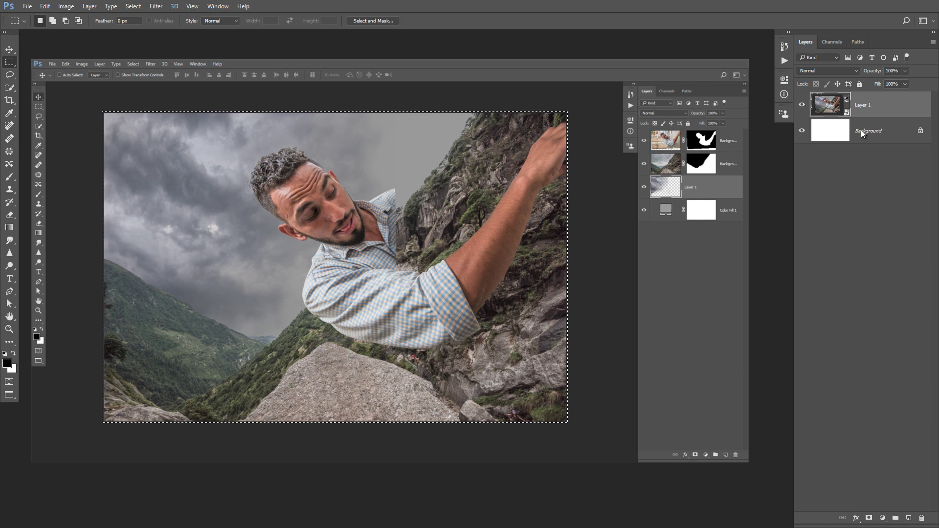
# - Add a #9c9c9c grey Solid Color fill layer limited to that selection
pyautogui.click(883, 517)
pyautogui.click(851, 287)
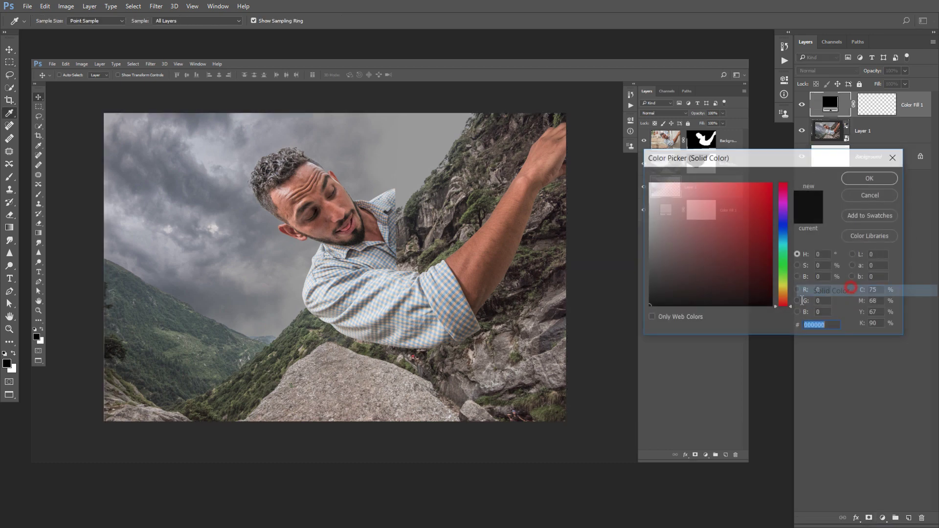
pyautogui.click(656, 230)
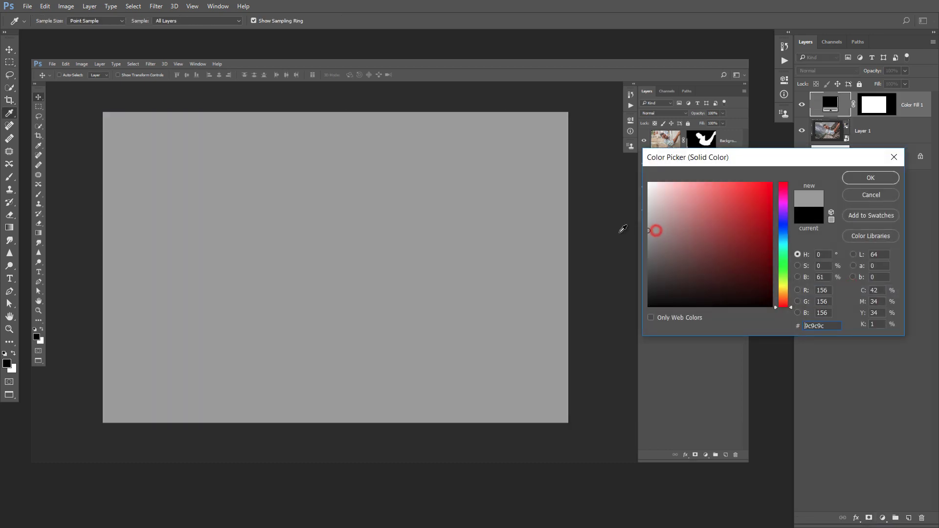
pyautogui.click(871, 178)
pyautogui.click(9, 50)
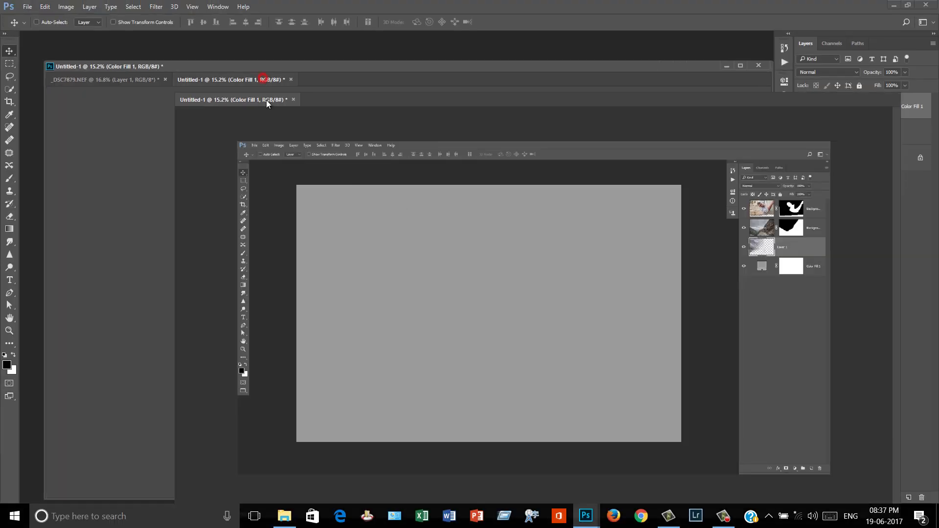
# - Bring the composite layers into the floated Untitled-1 document, trial-scaling, undoing, then committing
pyautogui.moveTo(262, 88); pyautogui.dragTo(496, 118)
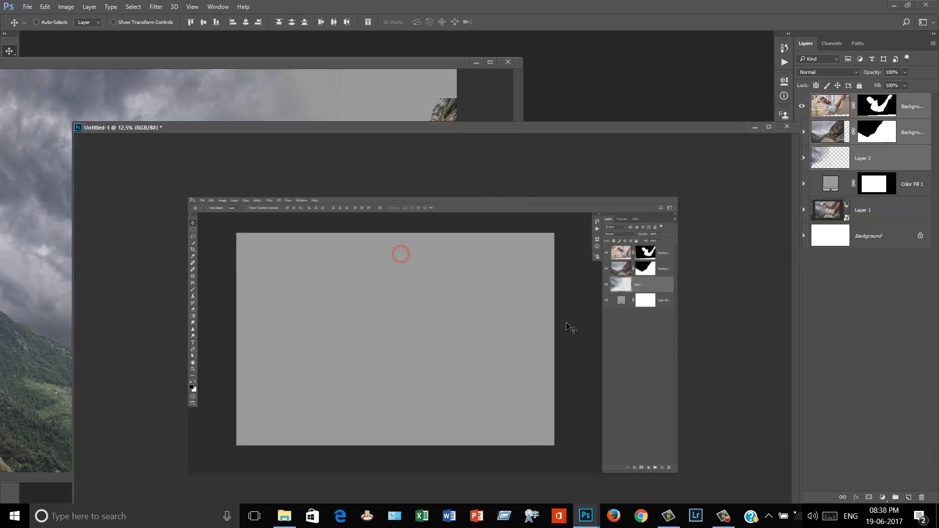
pyautogui.hotkey('ctrl', 't')
pyautogui.hotkey('ctrl', '0')
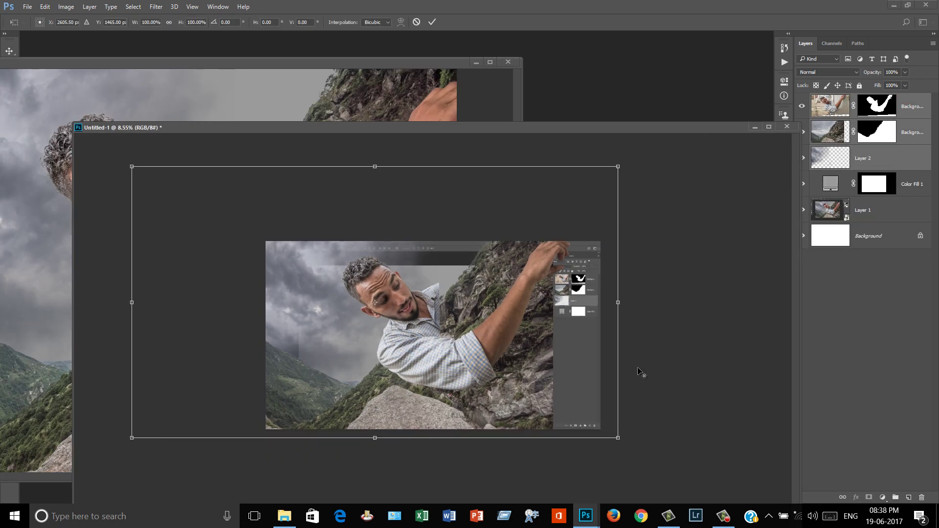
pyautogui.moveTo(617, 438)
pyautogui.mouseDown()
pyautogui.moveTo(530, 375)
pyautogui.moveTo(545, 350)
pyautogui.mouseUp()
pyautogui.hotkey('ctrl', 'z')
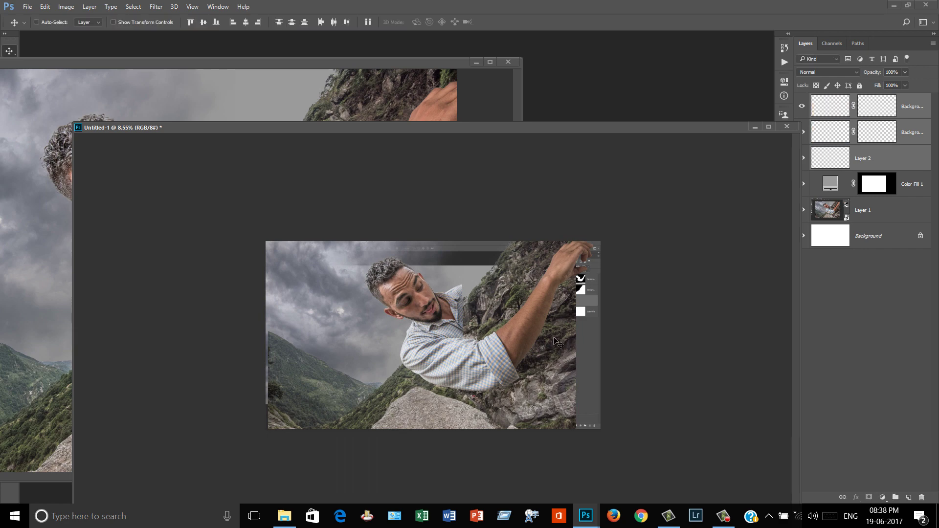
pyautogui.press('Return')
# - Convert Layer 2 and both Background copy layers to smart objects
pyautogui.click(889, 160)
pyautogui.rightClick(889, 160)
pyautogui.click(684, 216)
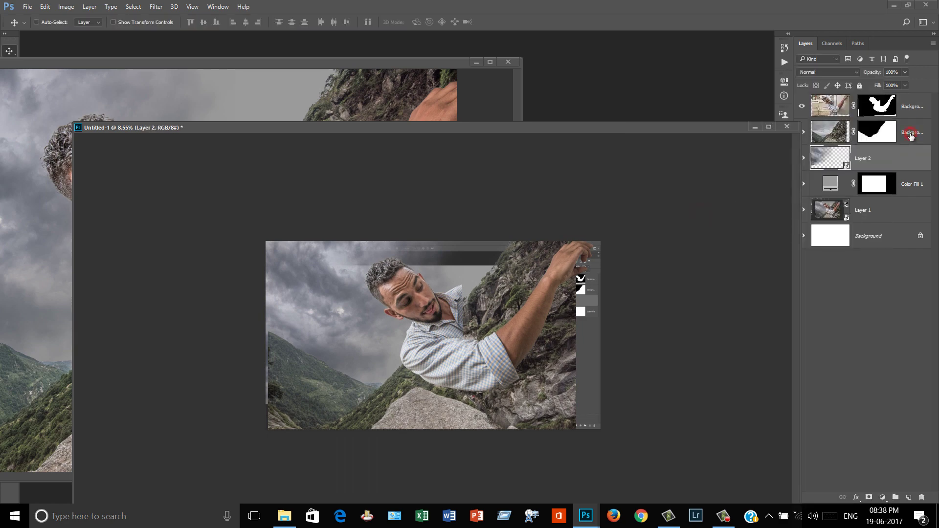
pyautogui.click(910, 136)
pyautogui.rightClick(910, 136)
pyautogui.click(714, 214)
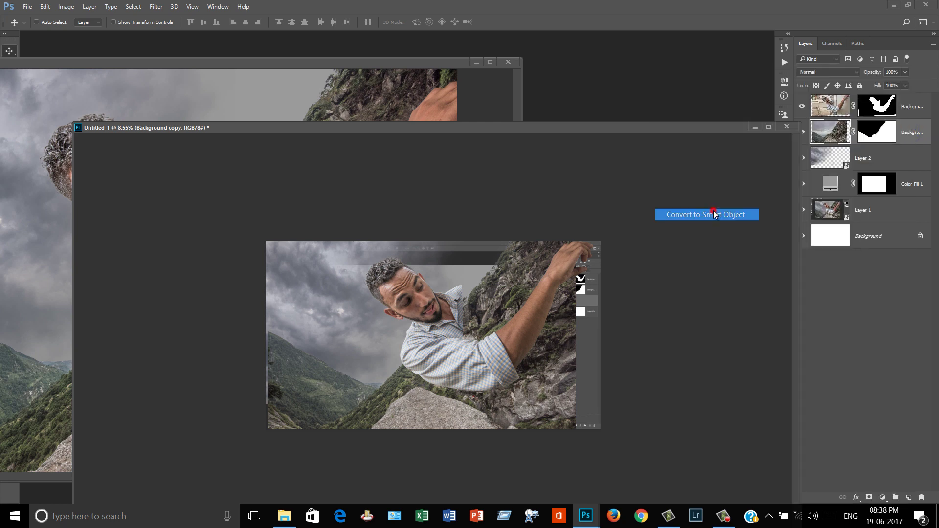
pyautogui.press('ctrl')
pyautogui.click(914, 107)
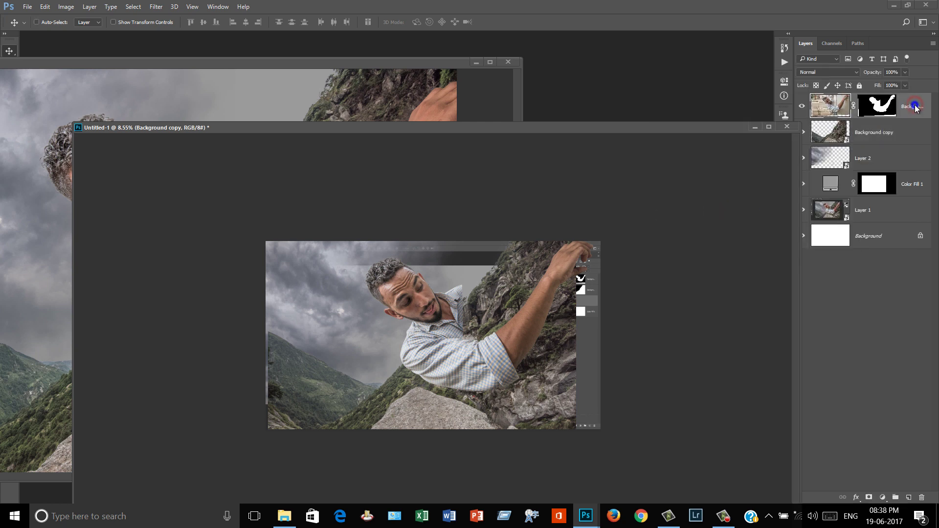
pyautogui.rightClick(914, 106)
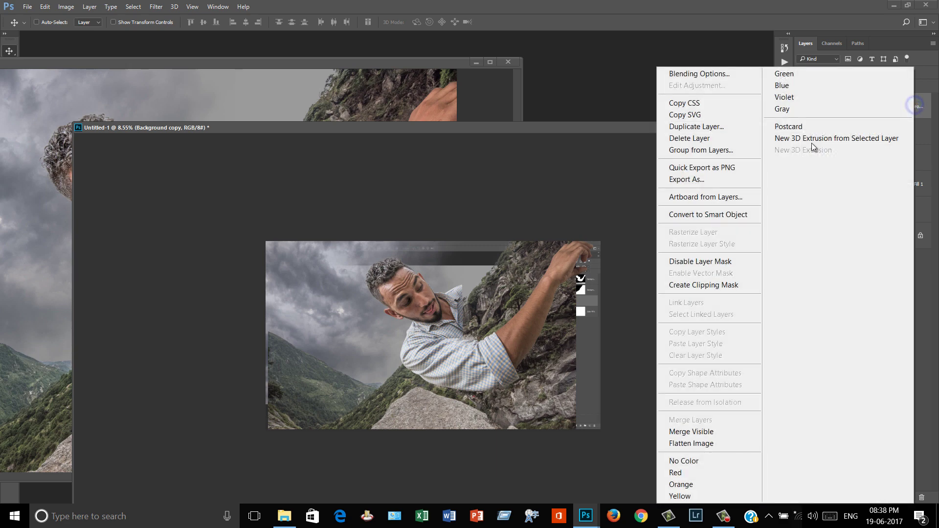
pyautogui.click(717, 215)
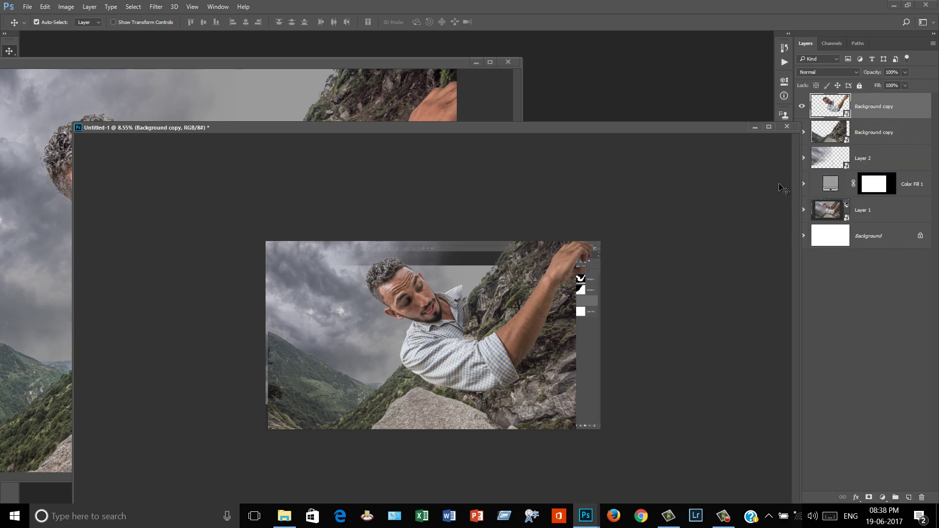
# - Select all three layers and scale them down together to about 79%
pyautogui.hotkey('ctrl', 't')
pyautogui.press('Escape')
pyautogui.keyDown('shift'); pyautogui.click(872, 157); pyautogui.keyUp('shift')
pyautogui.hotkey('ctrl', 't')
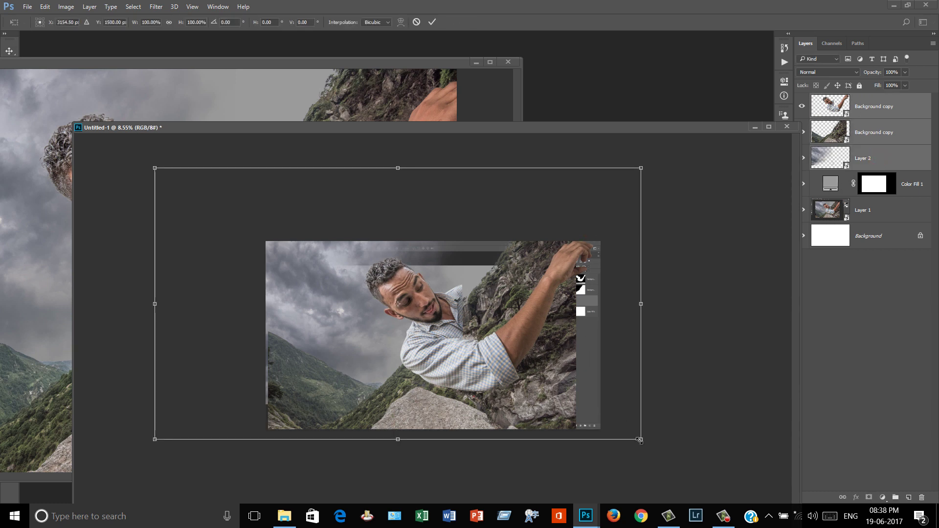
pyautogui.moveTo(640, 439)
pyautogui.mouseDown()
pyautogui.moveTo(599, 380)
pyautogui.moveTo(607, 383)
pyautogui.mouseUp()
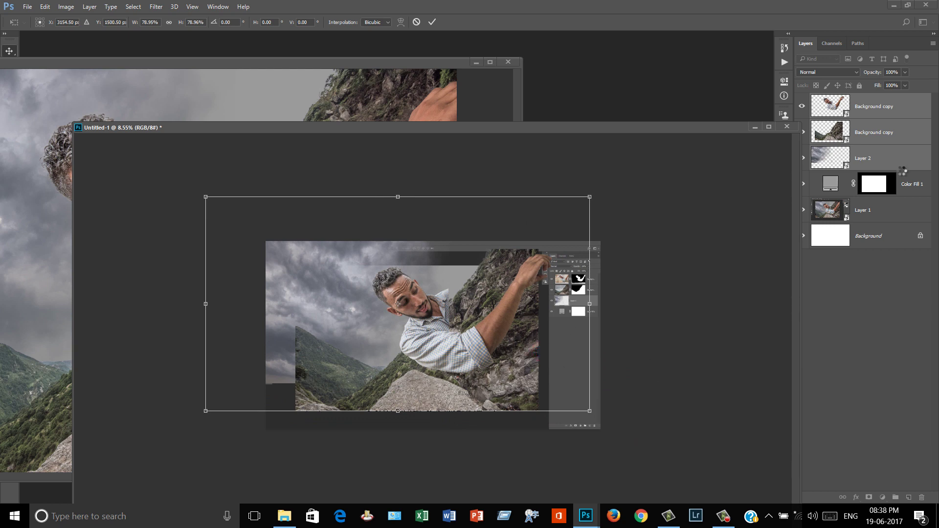
# - Commit the resize, clip Layer 2 to the grey fill and the second Background copy into Layer 2
pyautogui.press('Return')
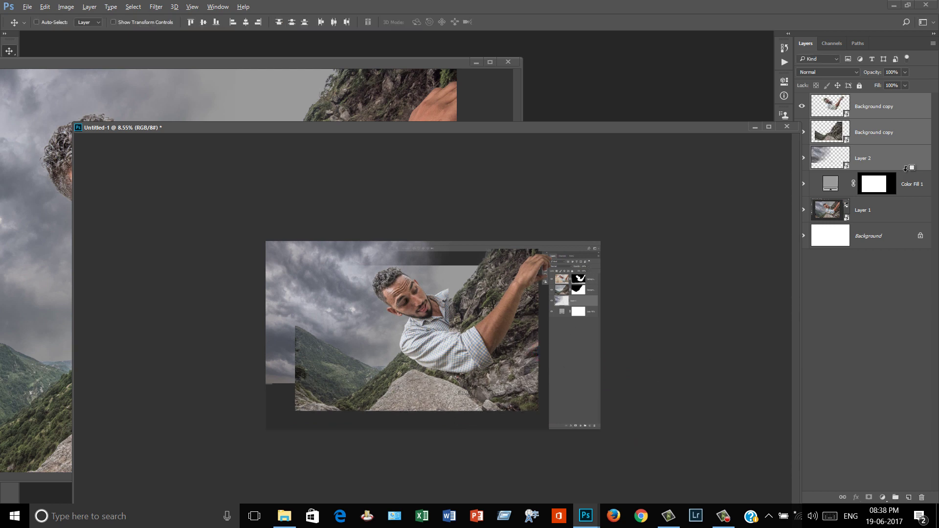
pyautogui.keyDown('alt'); pyautogui.click(905, 168); pyautogui.keyUp('alt')
pyautogui.hotkey('ctrl', 't')
pyautogui.scroll(1, 435, 339)
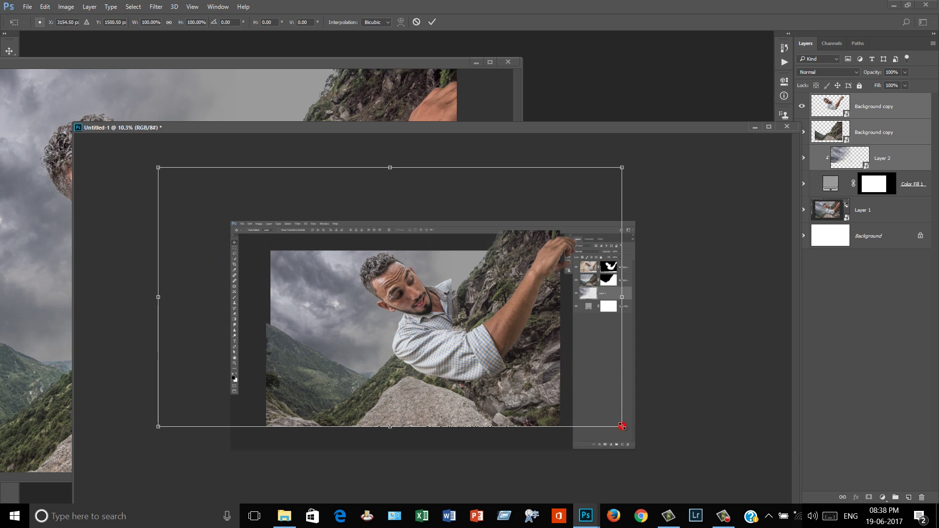
pyautogui.moveTo(621, 426); pyautogui.dragTo(643, 429)
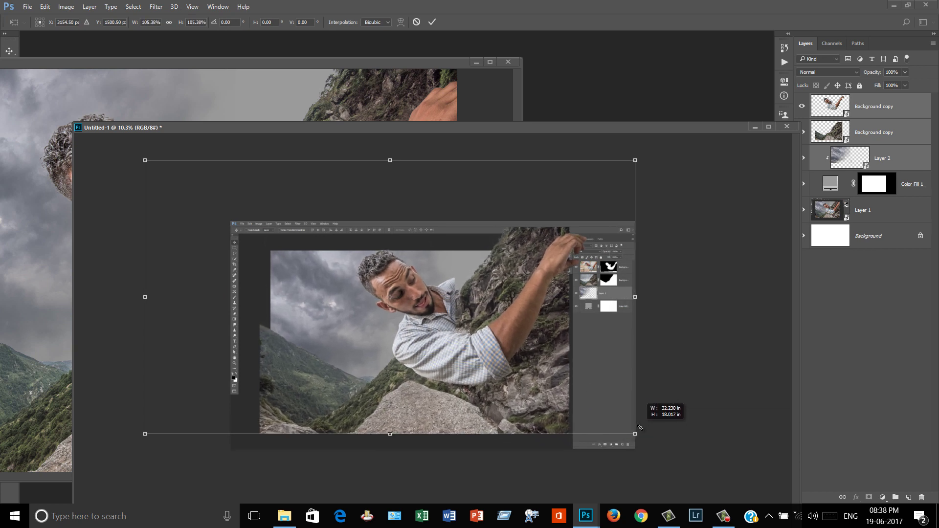
pyautogui.click(512, 387)
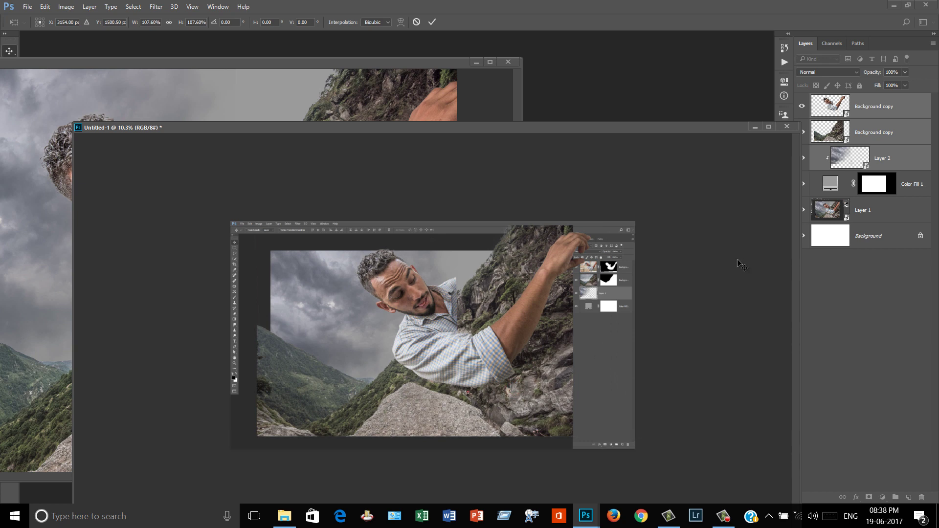
pyautogui.keyDown('alt'); pyautogui.click(874, 141); pyautogui.keyUp('alt')
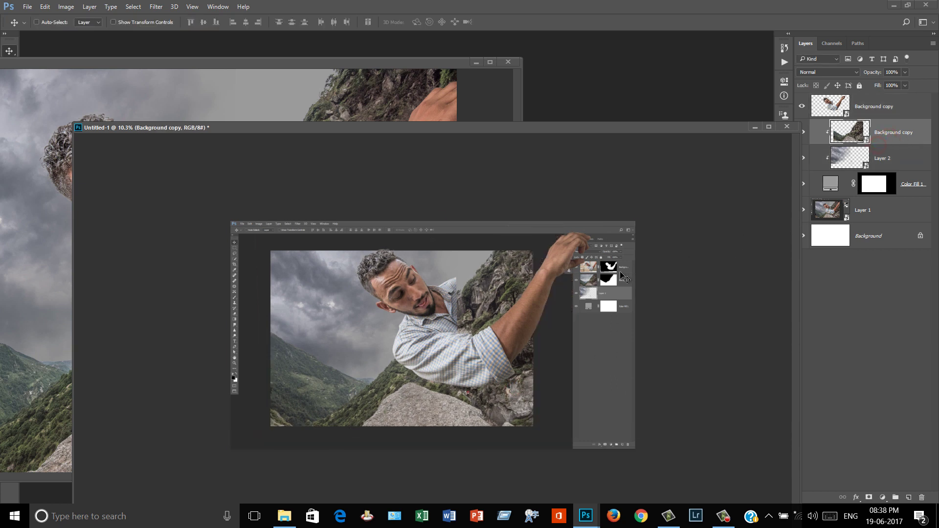
pyautogui.hotkey('ctrl', 't')
pyautogui.doubleClick(545, 406)
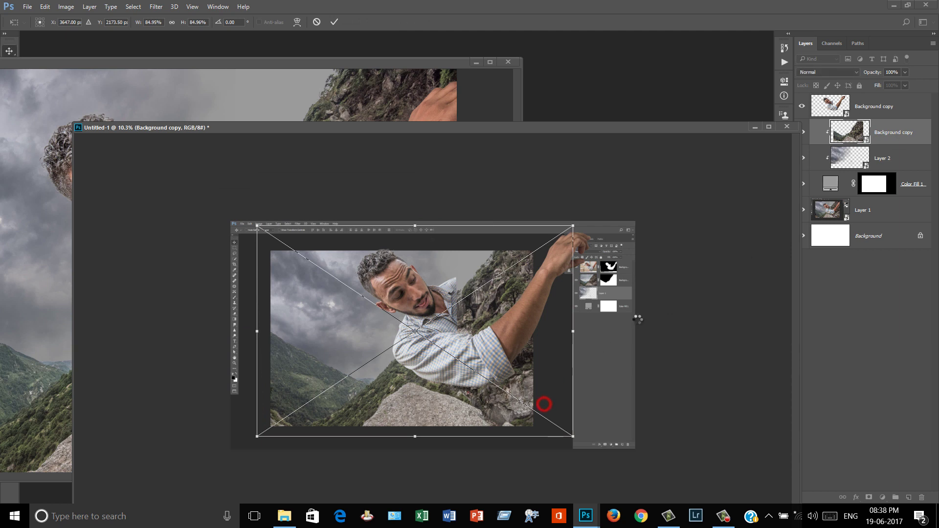
# - Scale the top three layers together to about 86% and commit
pyautogui.click(879, 108)
pyautogui.keyDown('shift'); pyautogui.click(880, 156); pyautogui.keyUp('shift')
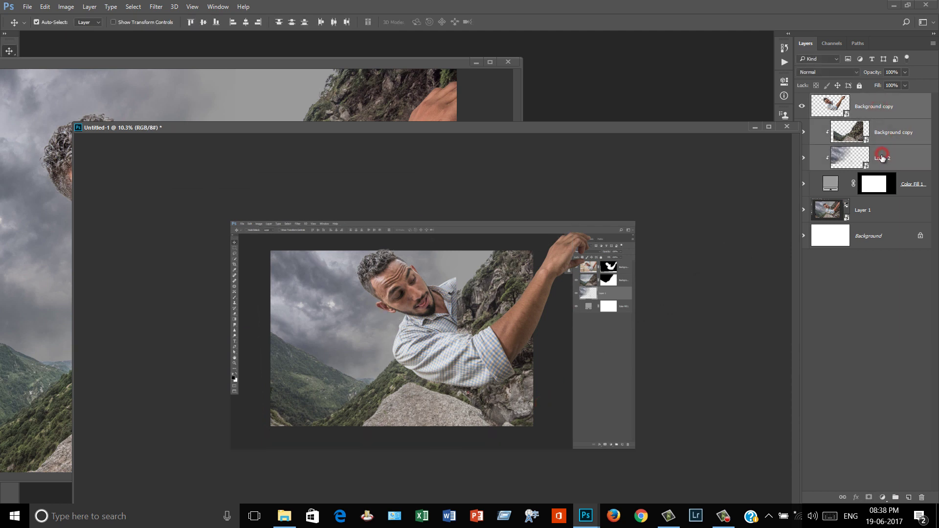
pyautogui.hotkey('ctrl', 't')
pyautogui.moveTo(660, 446)
pyautogui.mouseDown()
pyautogui.moveTo(590, 423)
pyautogui.moveTo(622, 441)
pyautogui.moveTo(402, 334)
pyautogui.mouseUp()
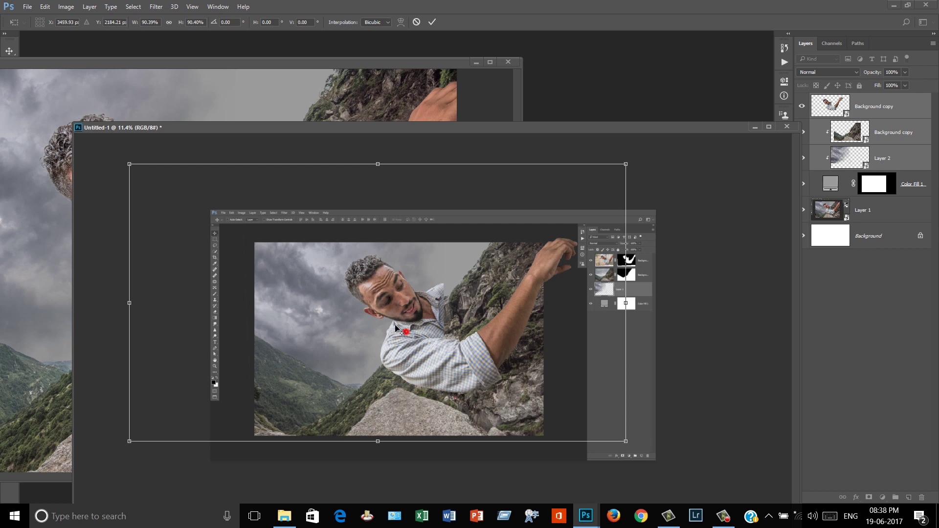
pyautogui.moveTo(625, 441); pyautogui.dragTo(570, 419)
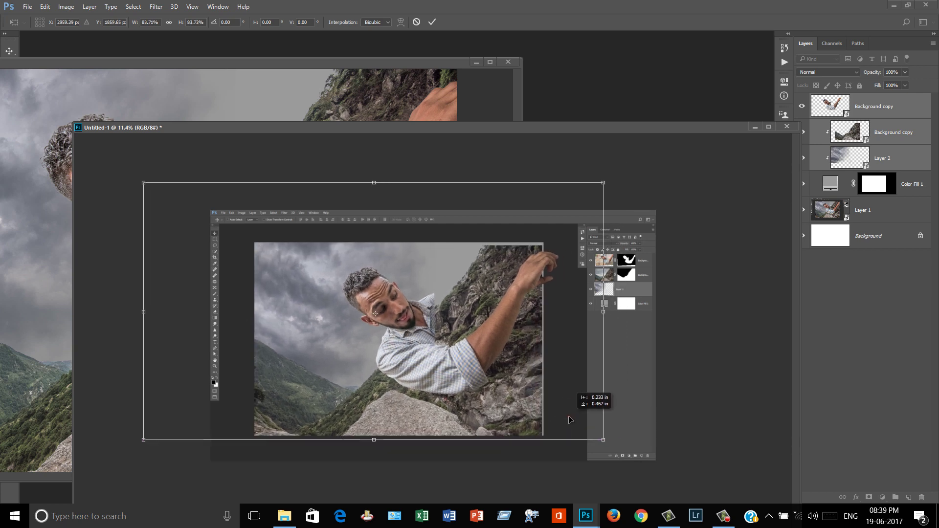
pyautogui.moveTo(602, 440); pyautogui.dragTo(609, 444)
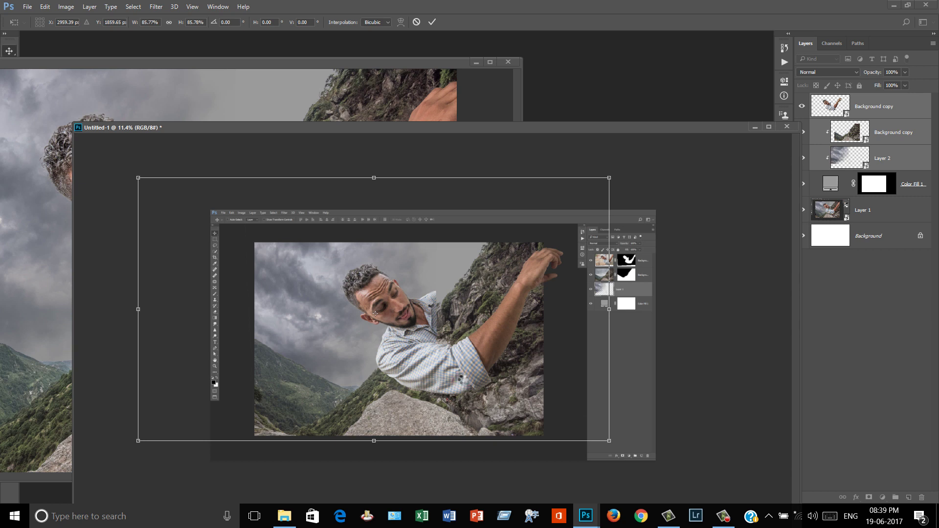
pyautogui.press('Return')
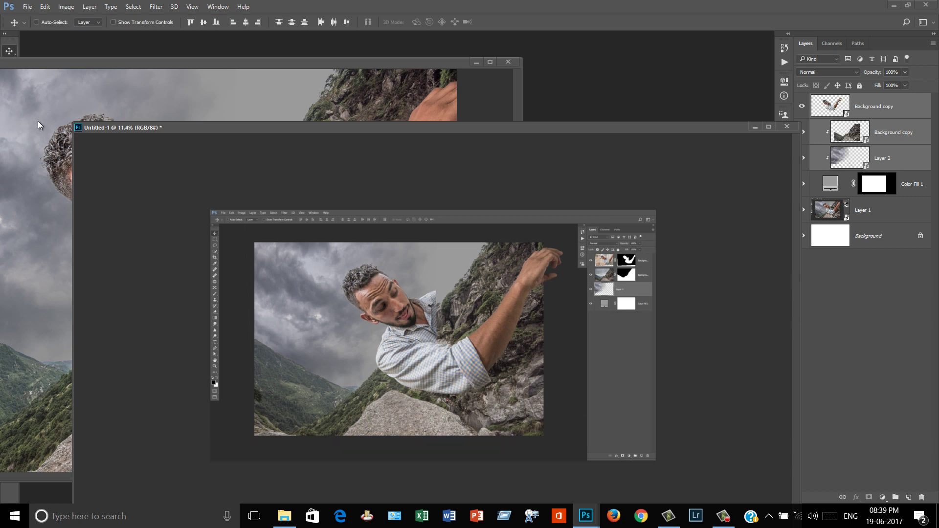
# - Minimize the other document and show the composite centred in full-screen mode
pyautogui.click(476, 61)
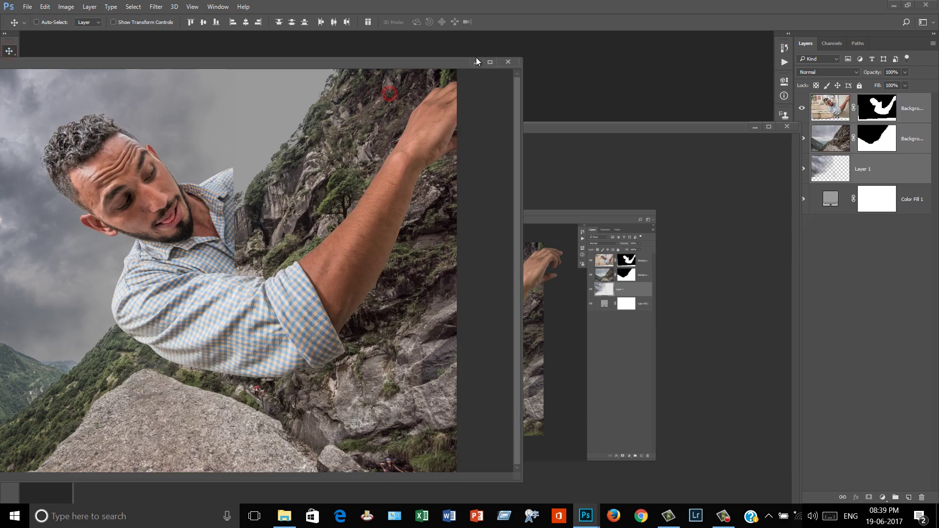
pyautogui.click(458, 296)
pyautogui.press('f')
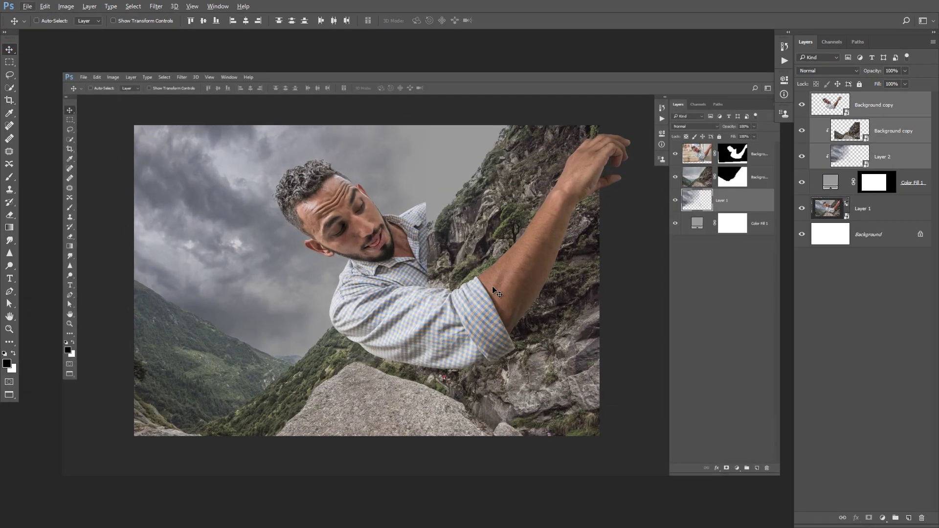
pyautogui.moveTo(476, 278)
pyautogui.mouseDown()
pyautogui.moveTo(438, 316)
pyautogui.moveTo(462, 320)
pyautogui.mouseUp()
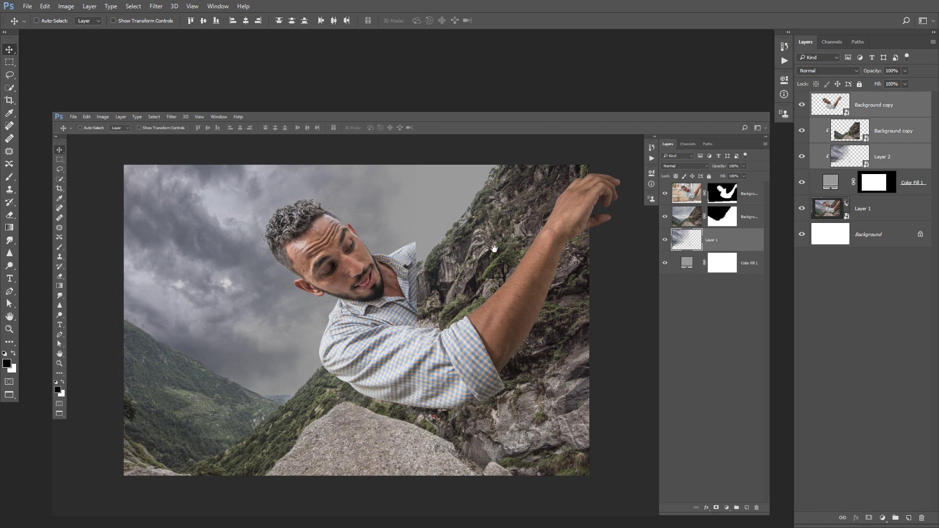
pyautogui.moveTo(494, 249)
pyautogui.mouseDown()
pyautogui.moveTo(482, 251)
pyautogui.moveTo(479, 240)
pyautogui.mouseUp()
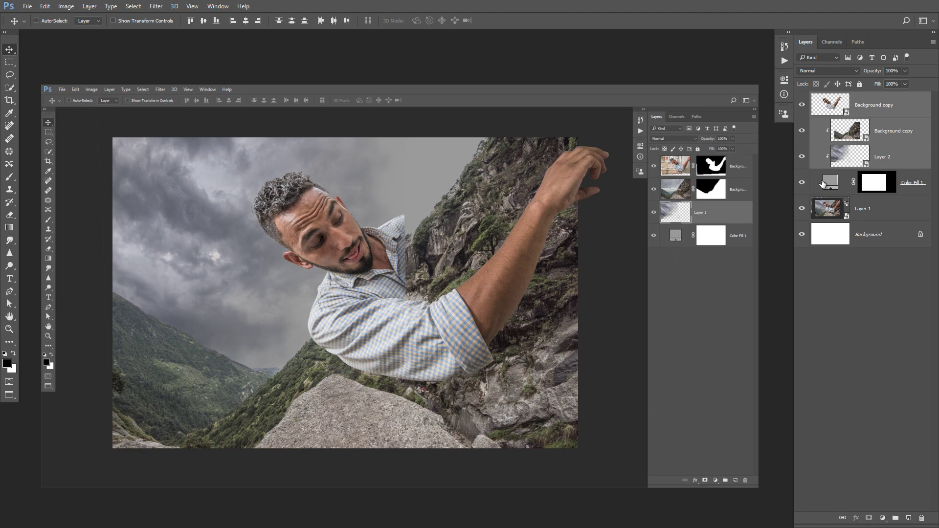
# - Rasterize the top Background copy layer
pyautogui.rightClick(883, 108)
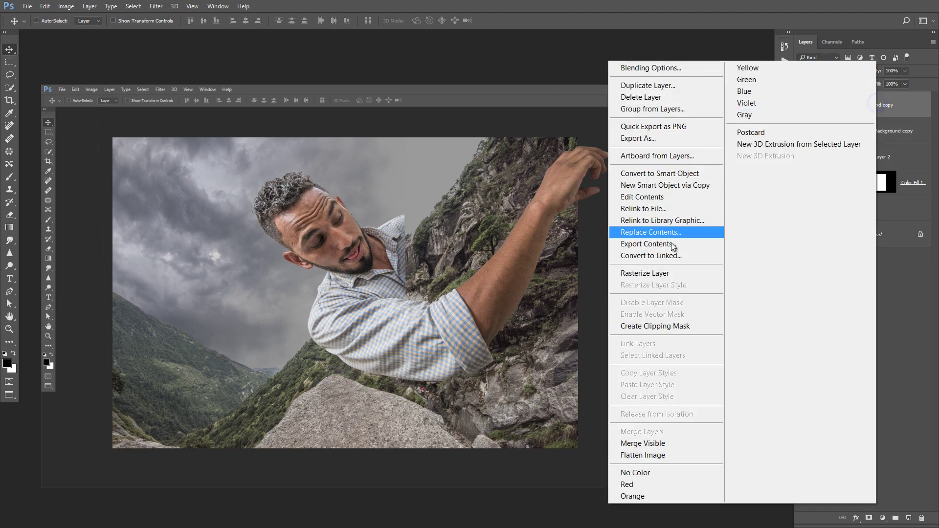
pyautogui.click(665, 276)
pyautogui.scroll(10, 407, 280)
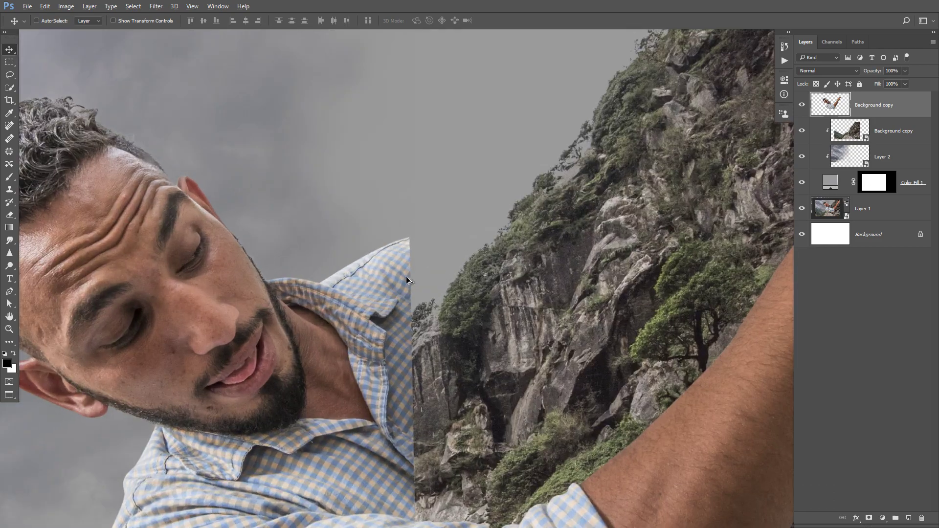
pyautogui.scroll(2, 408, 280)
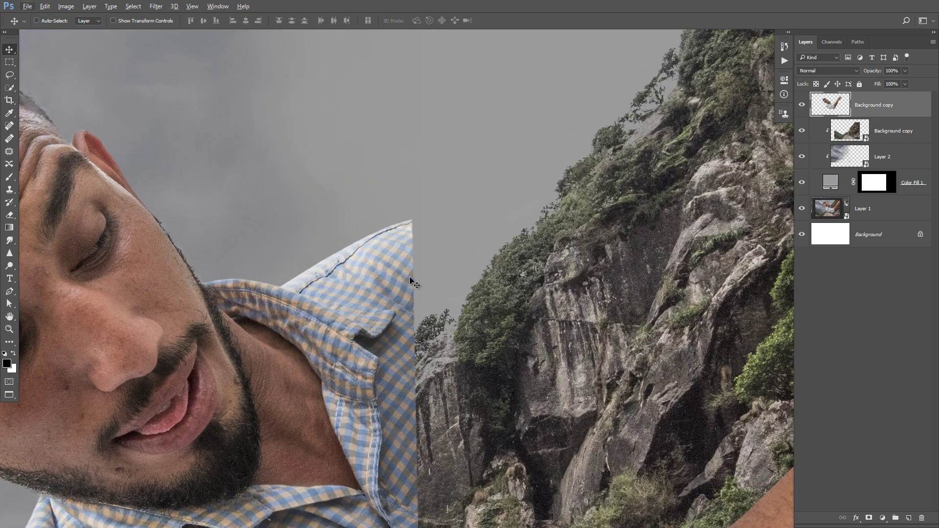
pyautogui.scroll(-3, 415, 274)
pyautogui.scroll(-3, 440, 186)
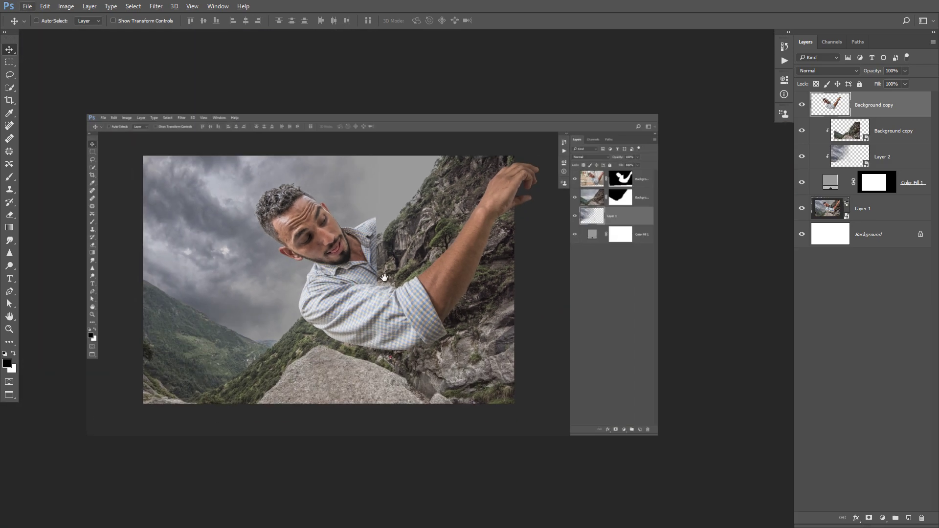
# - Rotate the cut-out man about 7° clockwise, enlarge him to ~101%, and commit
pyautogui.hotkey('ctrl', 't')
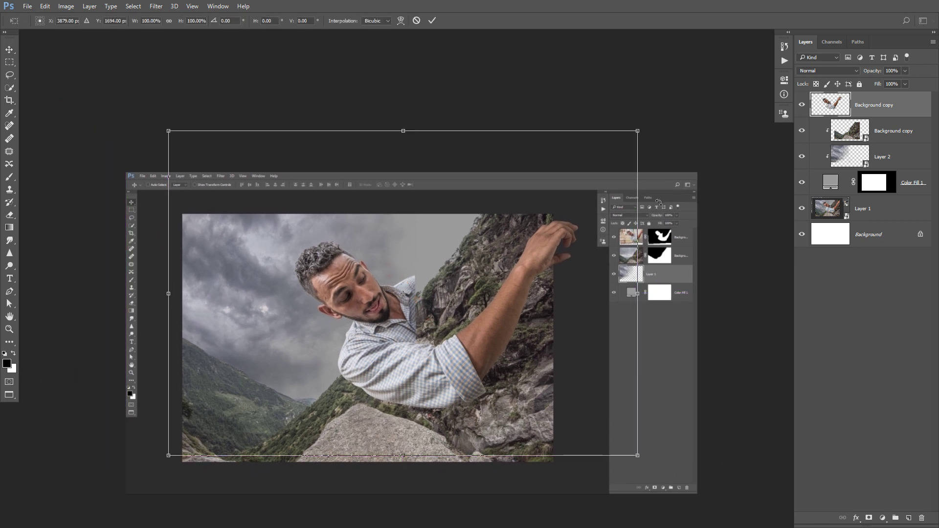
pyautogui.moveTo(570, 270); pyautogui.dragTo(672, 229)
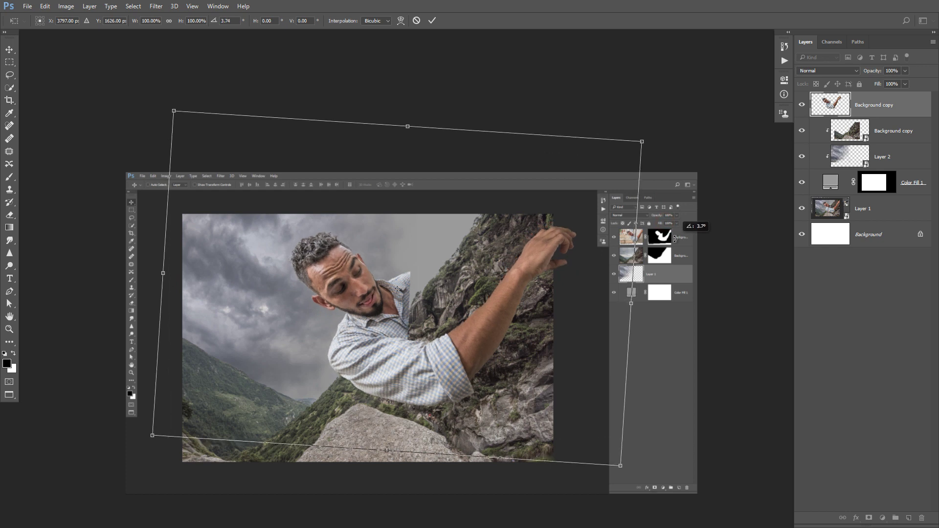
pyautogui.moveTo(673, 230); pyautogui.dragTo(682, 245)
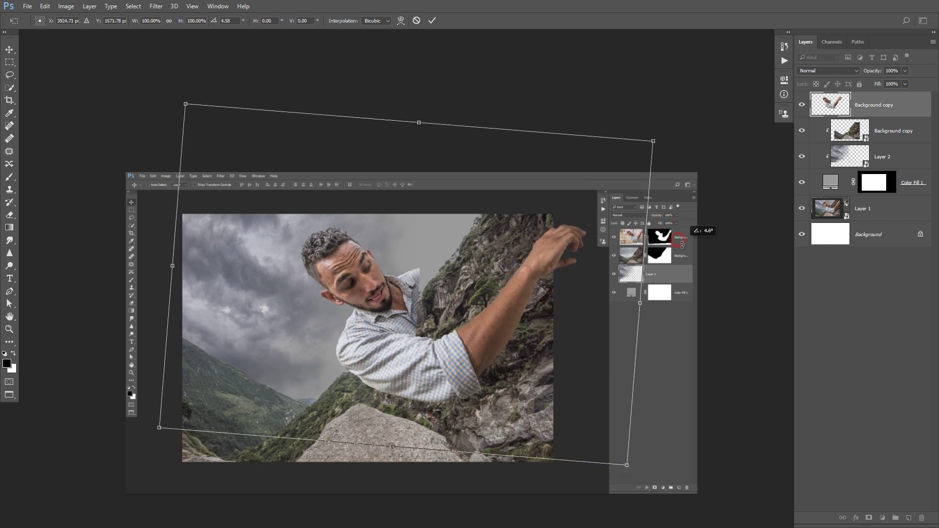
pyautogui.moveTo(655, 138); pyautogui.dragTo(654, 140)
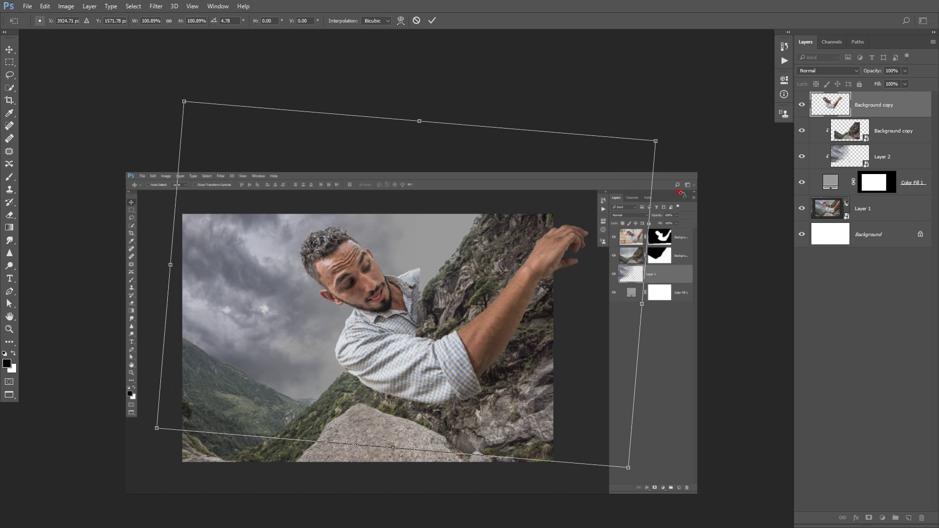
pyautogui.moveTo(681, 194); pyautogui.dragTo(681, 201)
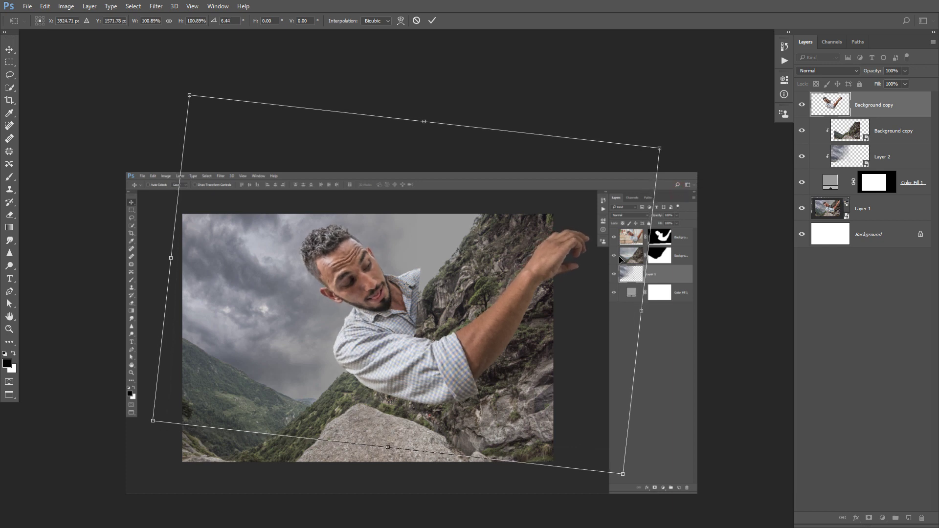
pyautogui.moveTo(621, 260); pyautogui.dragTo(614, 263)
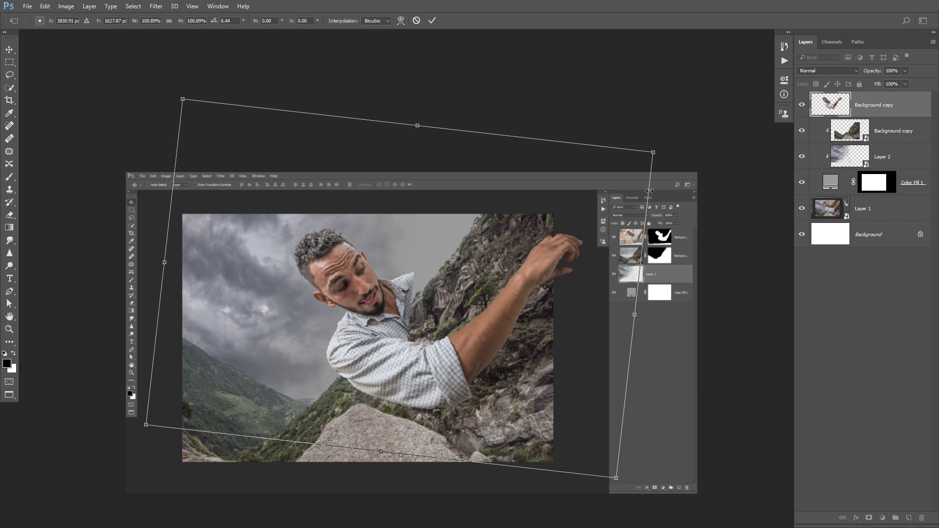
pyautogui.moveTo(681, 186); pyautogui.dragTo(694, 158)
pyautogui.doubleClick(574, 288)
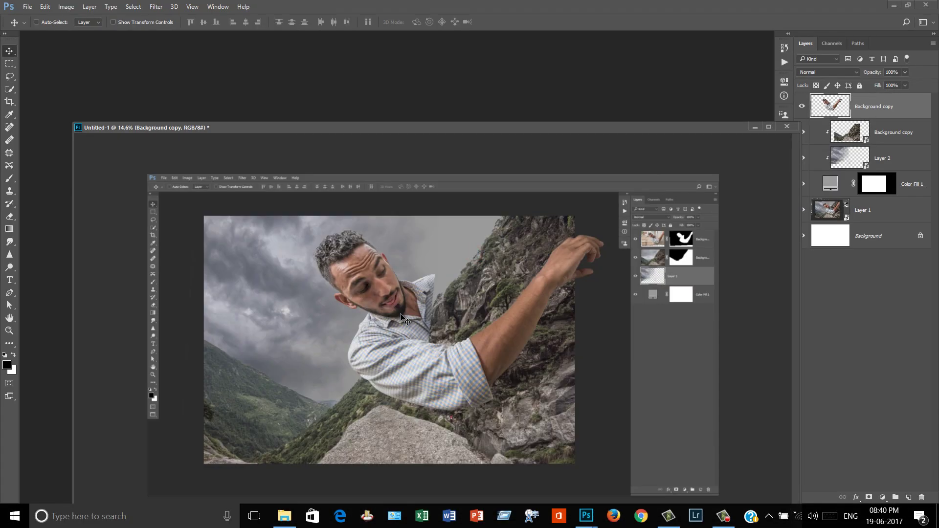
# - Trace a Pen path around the shirt collar tip and turn it into a selection
pyautogui.scroll(5, 460, 259)
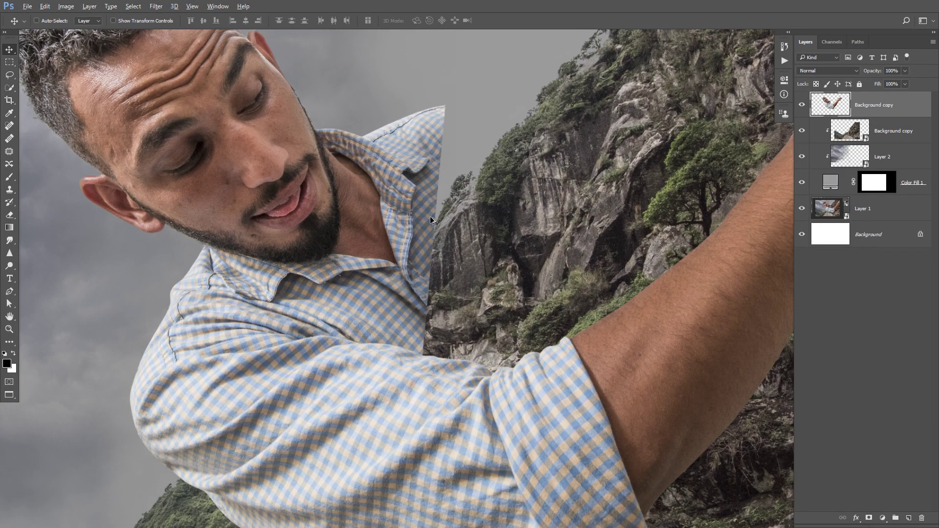
pyautogui.scroll(2, 557, 229)
pyautogui.scroll(2, 411, 293)
pyautogui.scroll(2, 444, 269)
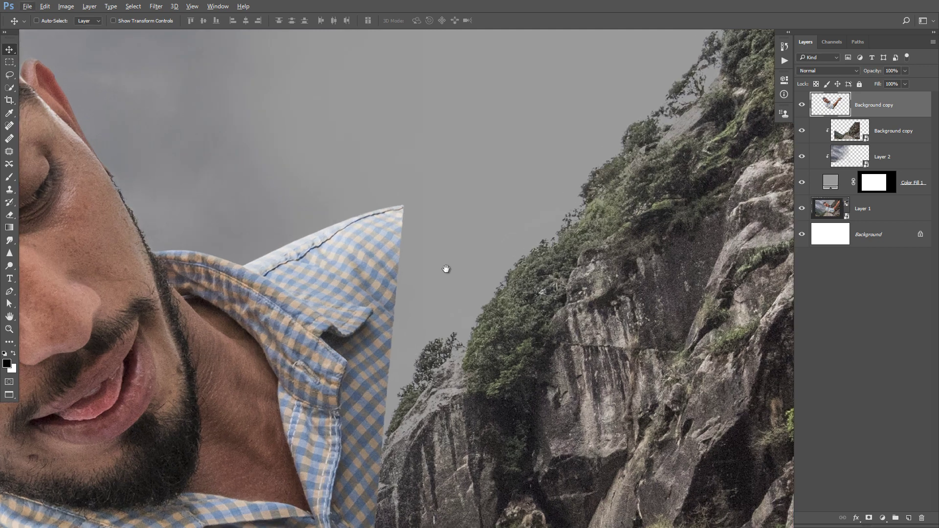
pyautogui.press('p')
pyautogui.click(432, 187)
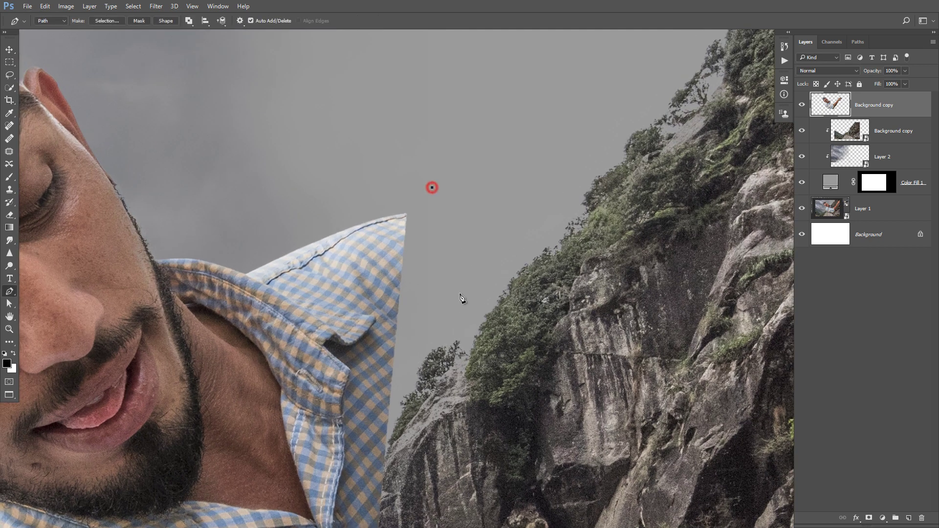
pyautogui.moveTo(457, 317); pyautogui.dragTo(448, 350)
pyautogui.click(403, 385)
pyautogui.click(387, 426)
pyautogui.click(361, 390)
pyautogui.click(354, 305)
pyautogui.moveTo(306, 294); pyautogui.dragTo(277, 281)
pyautogui.moveTo(252, 256); pyautogui.dragTo(252, 243)
pyautogui.click(297, 179)
pyautogui.click(393, 156)
pyautogui.click(431, 188)
pyautogui.hotkey('ctrl', 'Return')
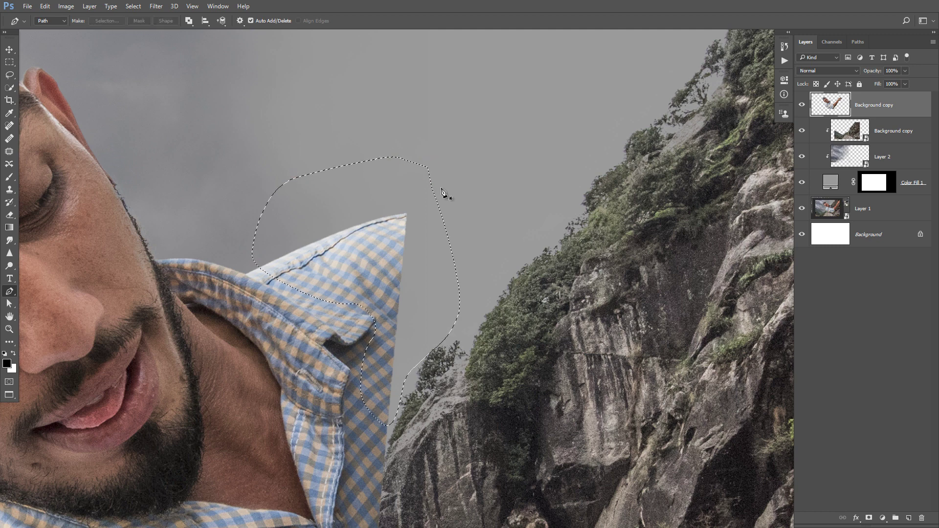
# - Copy the collar to a new layer and rotate it toward the cliff
pyautogui.hotkey('ctrl', 'j')
pyautogui.hotkey('ctrl', 't')
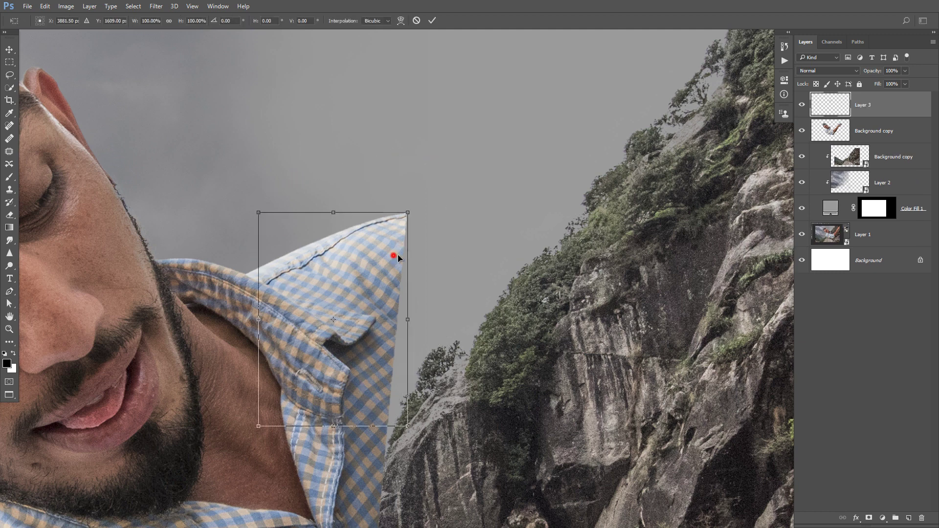
pyautogui.moveTo(397, 254)
pyautogui.mouseDown()
pyautogui.moveTo(467, 248)
pyautogui.moveTo(518, 301)
pyautogui.moveTo(511, 342)
pyautogui.mouseUp()
pyautogui.moveTo(482, 303); pyautogui.dragTo(477, 289)
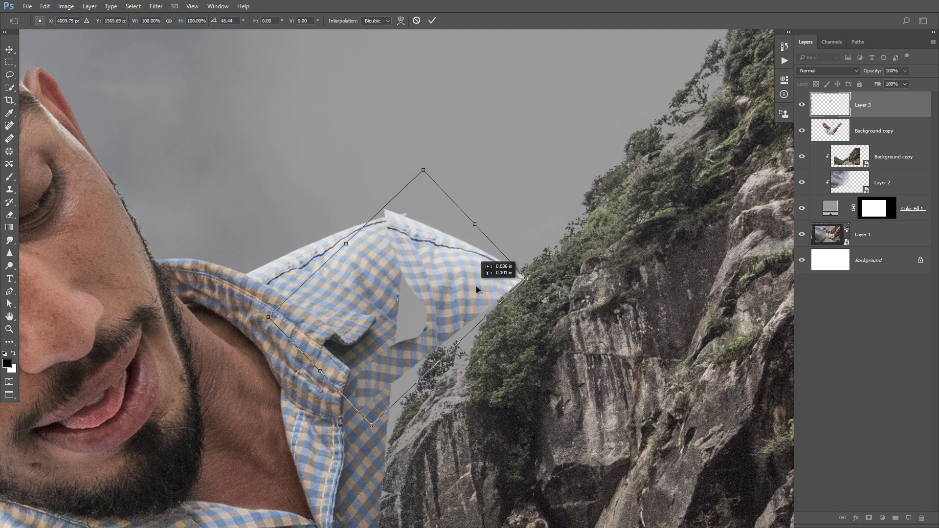
pyautogui.moveTo(531, 313); pyautogui.dragTo(551, 256)
pyautogui.moveTo(462, 259); pyautogui.dragTo(467, 251)
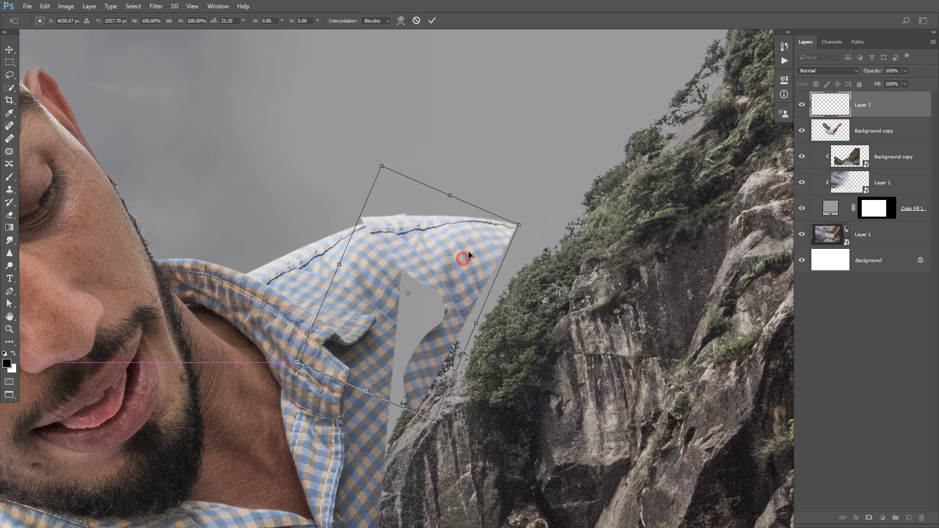
# - Warp the collar piece so it arches down over the cliff edge
pyautogui.rightClick(467, 264)
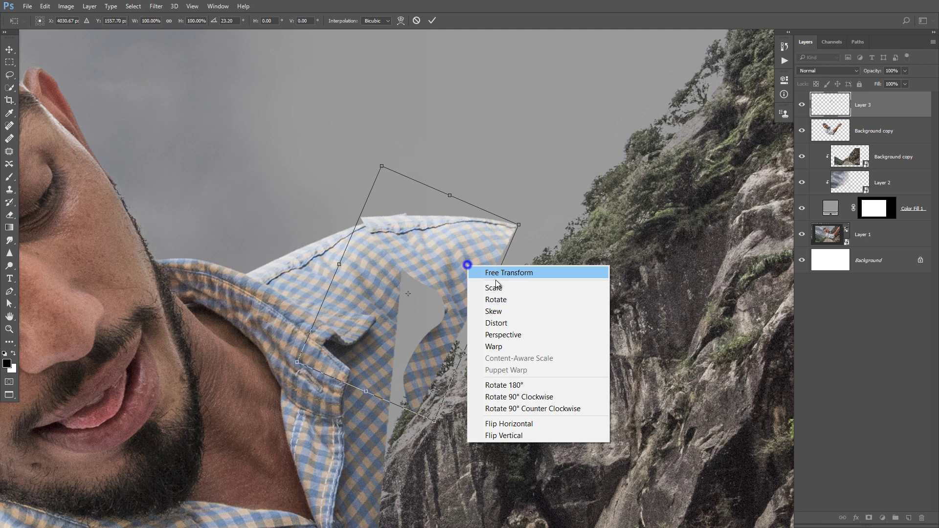
pyautogui.click(505, 345)
pyautogui.moveTo(520, 225); pyautogui.dragTo(540, 267)
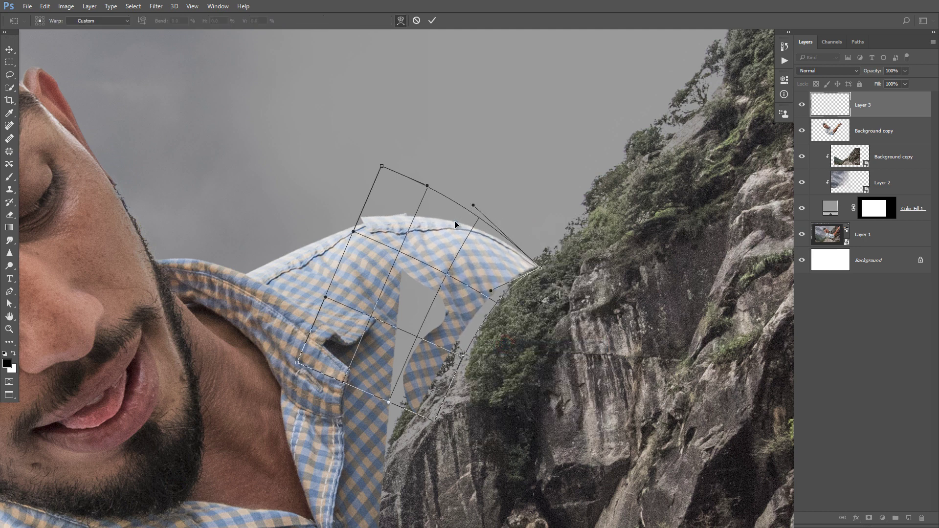
pyautogui.moveTo(357, 238); pyautogui.dragTo(393, 244)
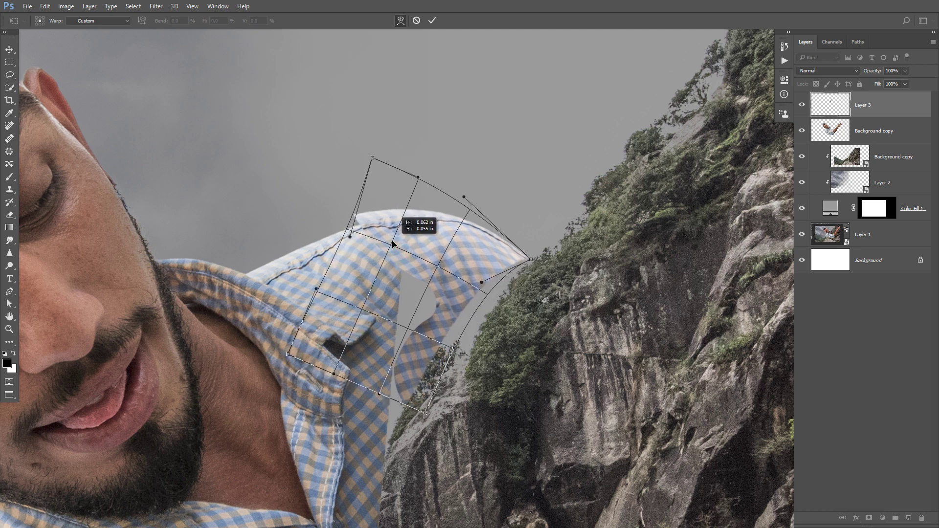
pyautogui.moveTo(533, 259); pyautogui.dragTo(544, 263)
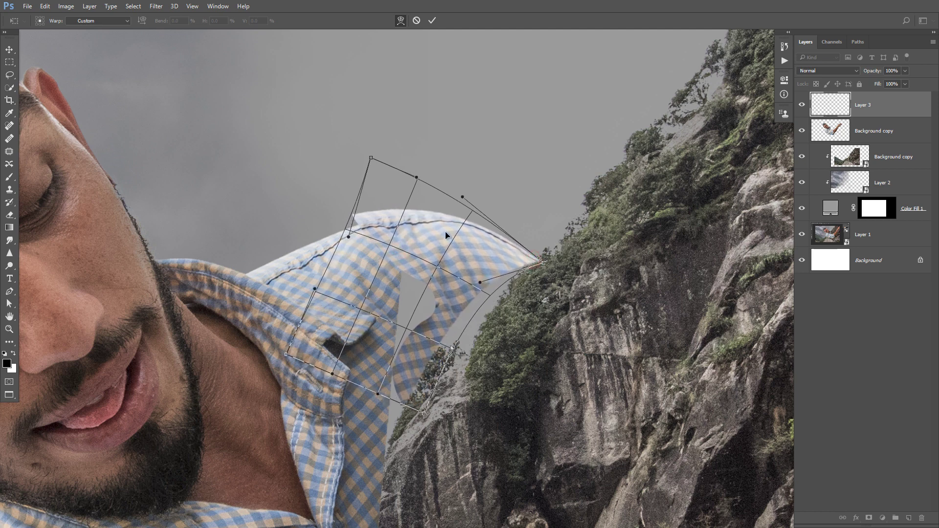
pyautogui.moveTo(371, 158); pyautogui.dragTo(338, 207)
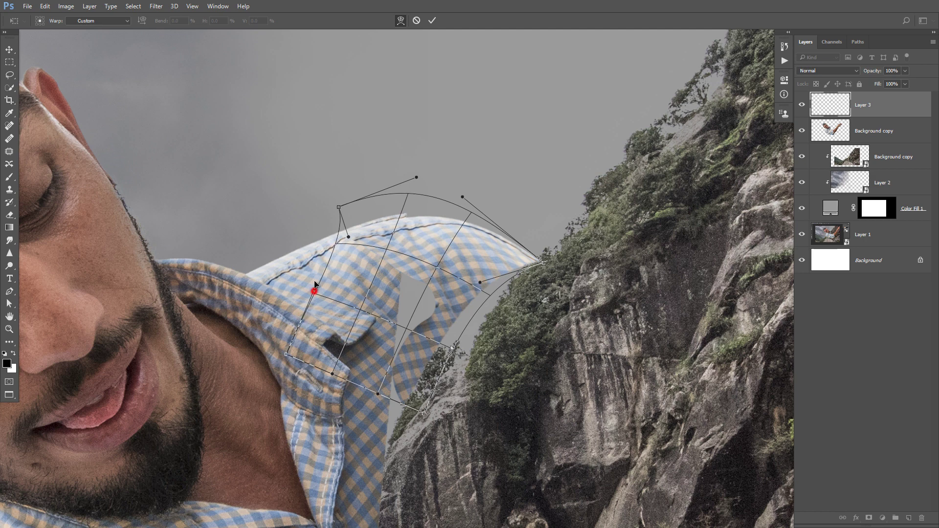
pyautogui.moveTo(314, 283); pyautogui.dragTo(278, 266)
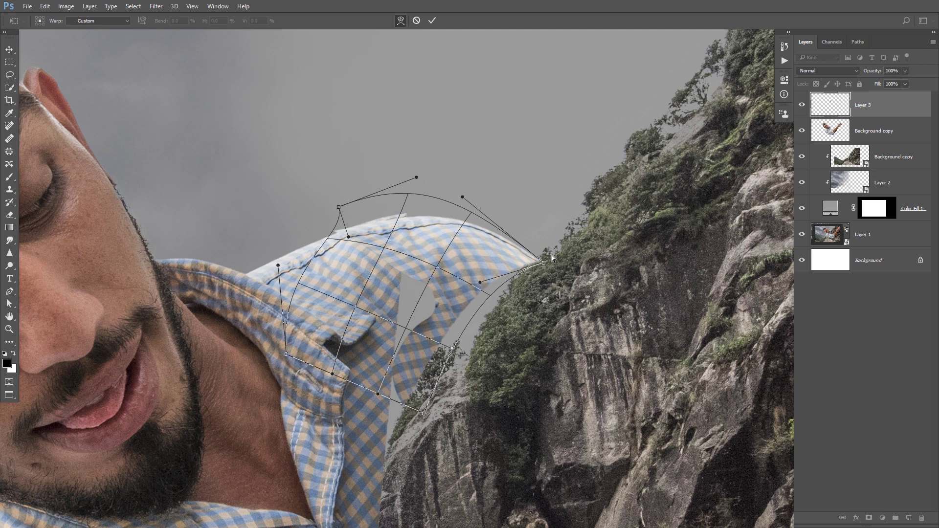
# - Erase the light fringe along the shirt's top edge on Background copy
pyautogui.press('p')
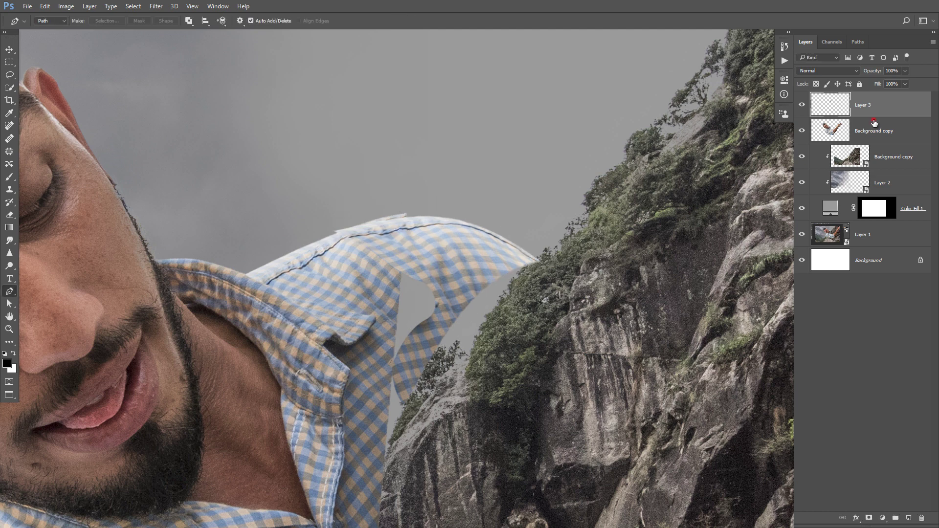
pyautogui.click(874, 123)
pyautogui.press('e')
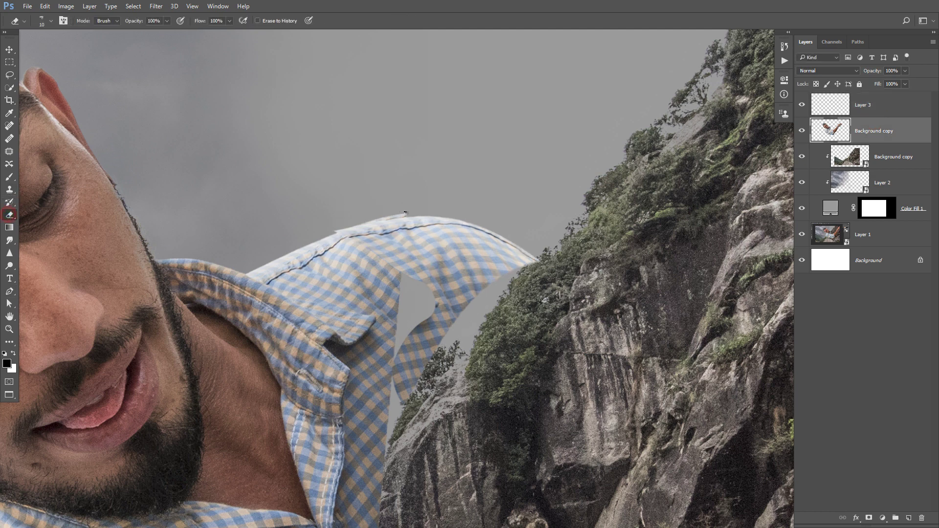
pyautogui.scroll(1, 405, 213)
pyautogui.moveTo(419, 216); pyautogui.dragTo(335, 230)
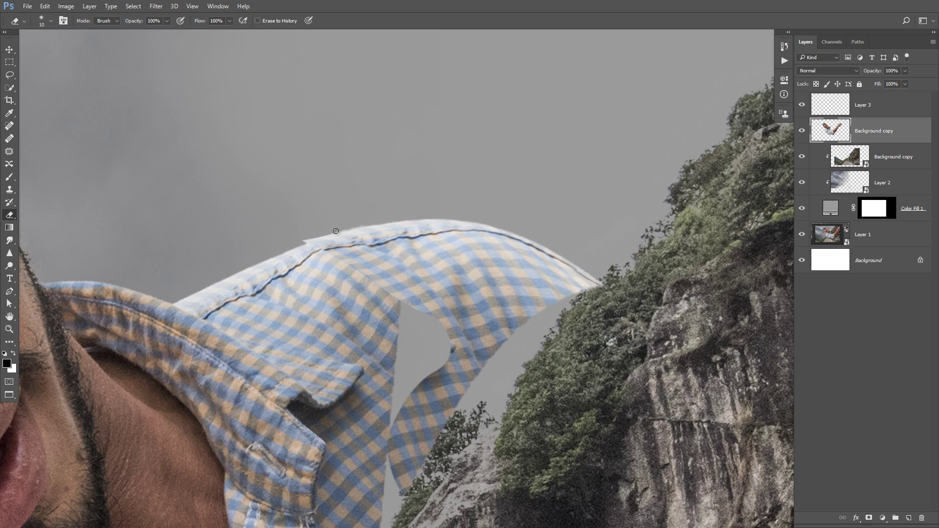
pyautogui.click(304, 237)
# - Merge Background copy into Layer 3
pyautogui.click(903, 101)
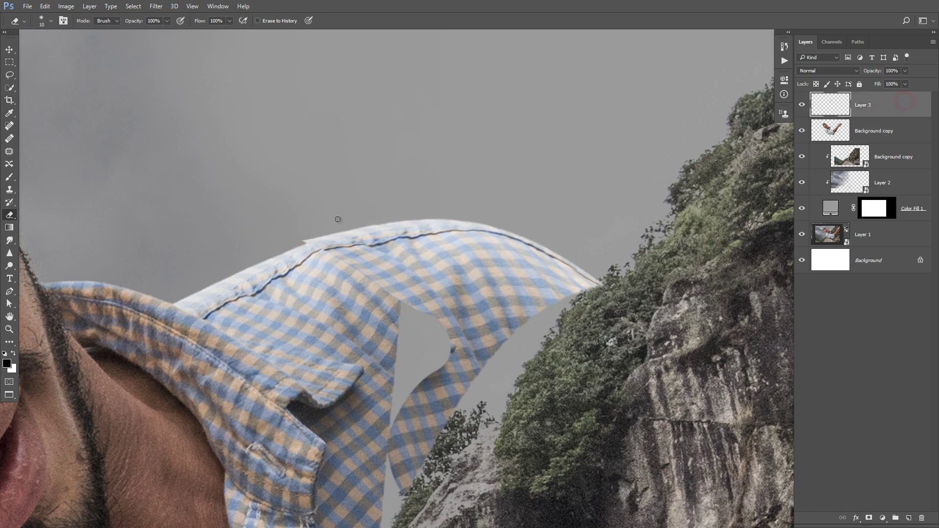
pyautogui.press('[')
pyautogui.moveTo(321, 234); pyautogui.dragTo(676, 210)
pyautogui.keyDown('shift'); pyautogui.click(854, 132); pyautogui.keyUp('shift')
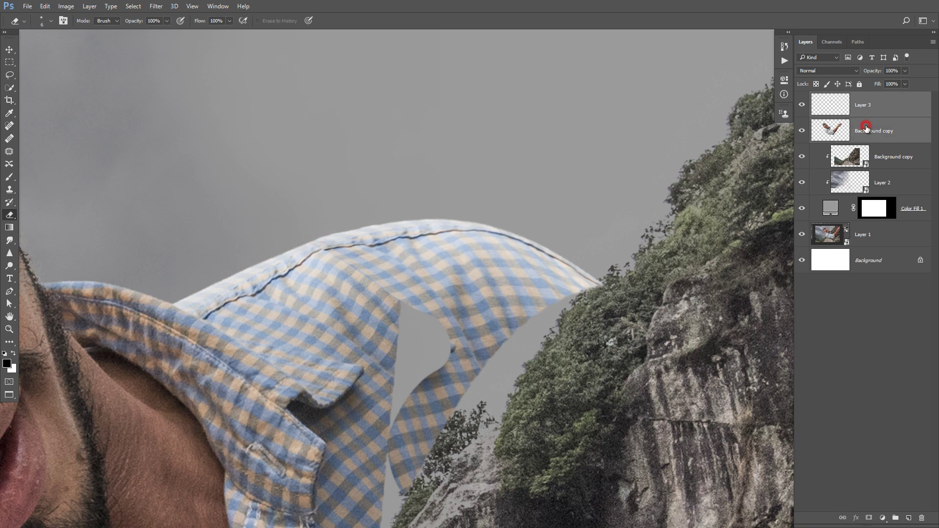
pyautogui.hotkey('ctrl', 'e')
# - Clone shirt texture over the grey collar gap and lower Layer 3's opacity
pyautogui.click(9, 189)
pyautogui.scroll(-3, 350, 174)
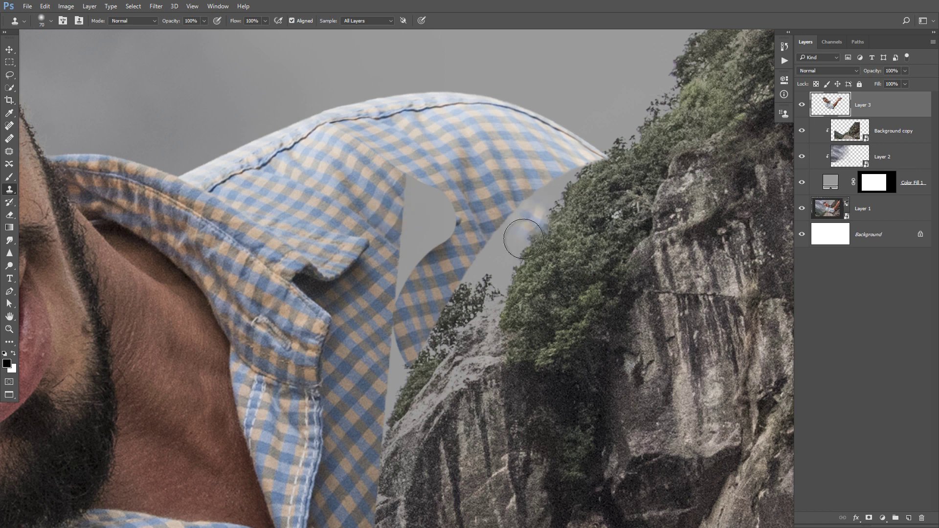
pyautogui.press('[')
pyautogui.press('[')
pyautogui.press('[')
pyautogui.moveTo(410, 188); pyautogui.dragTo(398, 416)
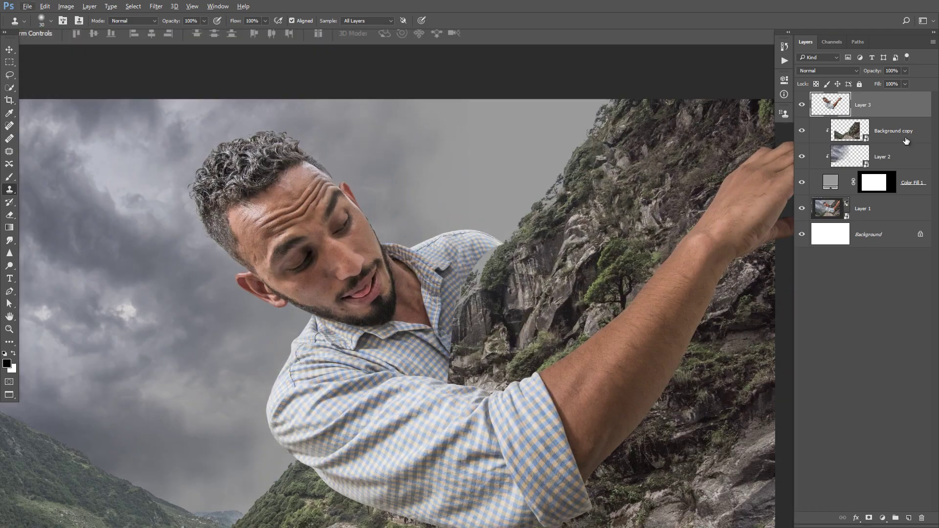
pyautogui.click(904, 70)
pyautogui.moveTo(907, 82); pyautogui.dragTo(878, 83)
pyautogui.scroll(5, 433, 246)
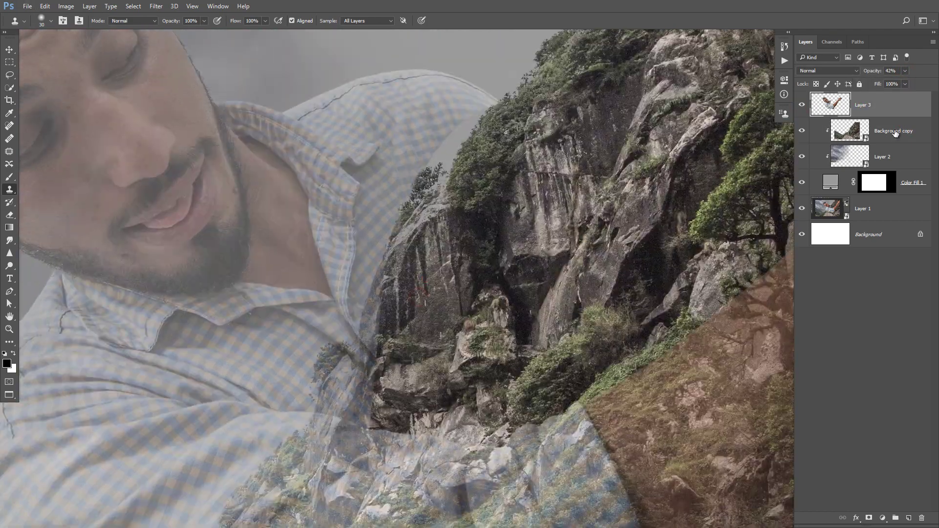
# - Add a new empty layer, Layer 4, above Background copy
pyautogui.click(895, 133)
pyautogui.hotkey('ctrl', 'j')
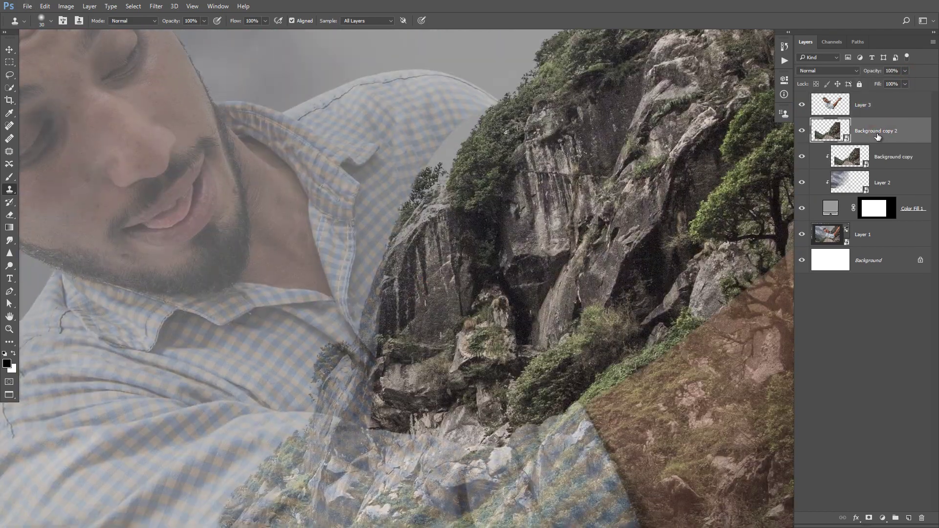
pyautogui.press('Delete')
pyautogui.press('p')
pyautogui.scroll(2, 338, 427)
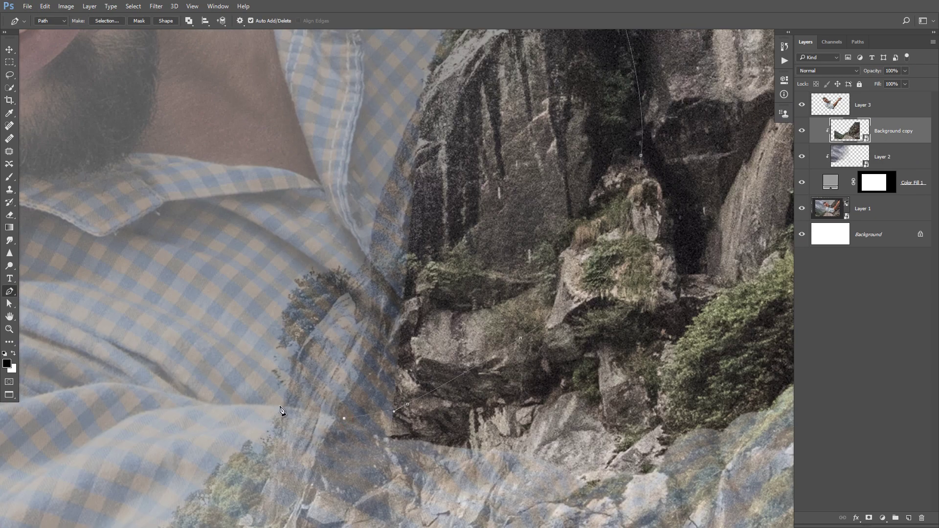
pyautogui.scroll(-3, 260, 320)
pyautogui.hotkey('ctrl', 'shift', 'alt', 'n')
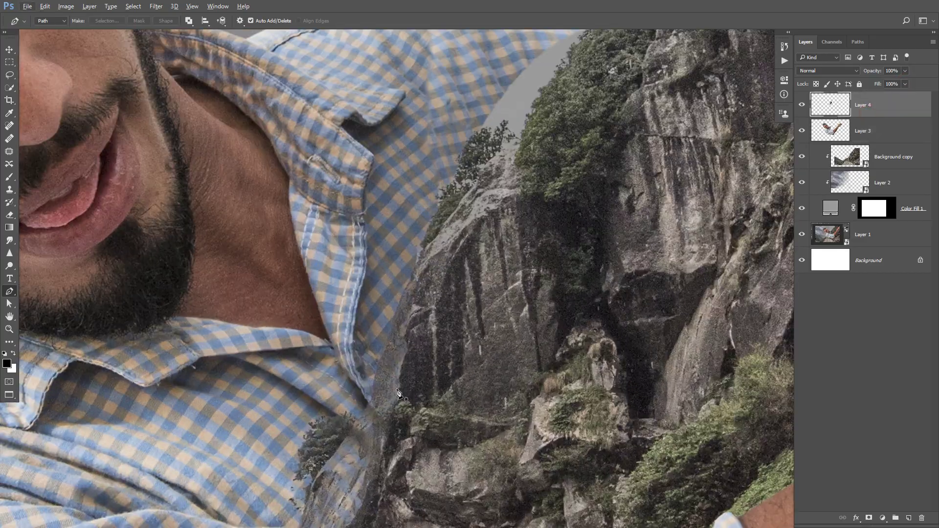
# - Clone shirt pattern into the gap between shirt and cliff, then move Layer 4 above Layer 3
pyautogui.press('s')
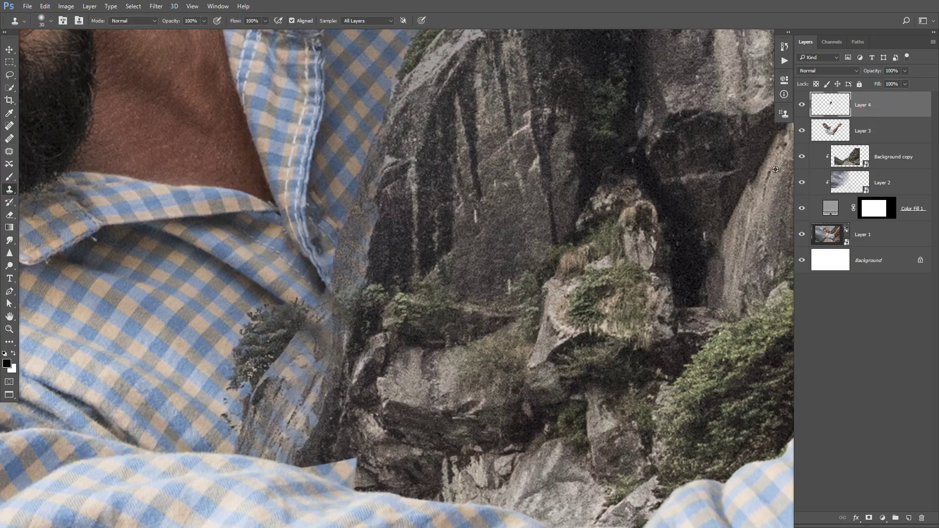
pyautogui.hotkey('ctrl', 'j')
pyautogui.click(872, 131)
pyautogui.press('Delete')
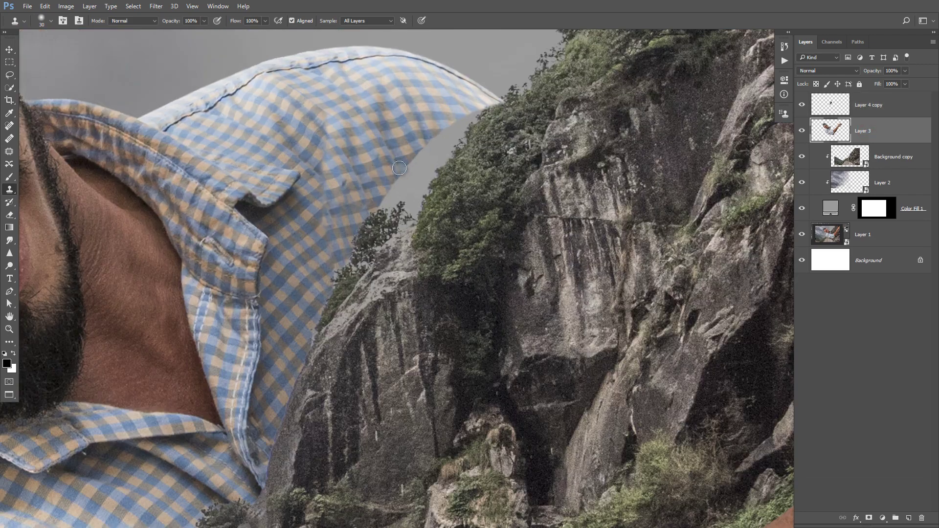
pyautogui.moveTo(399, 168)
pyautogui.mouseDown()
pyautogui.moveTo(391, 195)
pyautogui.moveTo(465, 122)
pyautogui.moveTo(416, 162)
pyautogui.moveTo(426, 188)
pyautogui.moveTo(460, 176)
pyautogui.moveTo(444, 164)
pyautogui.moveTo(489, 122)
pyautogui.moveTo(474, 99)
pyautogui.moveTo(533, 142)
pyautogui.mouseUp()
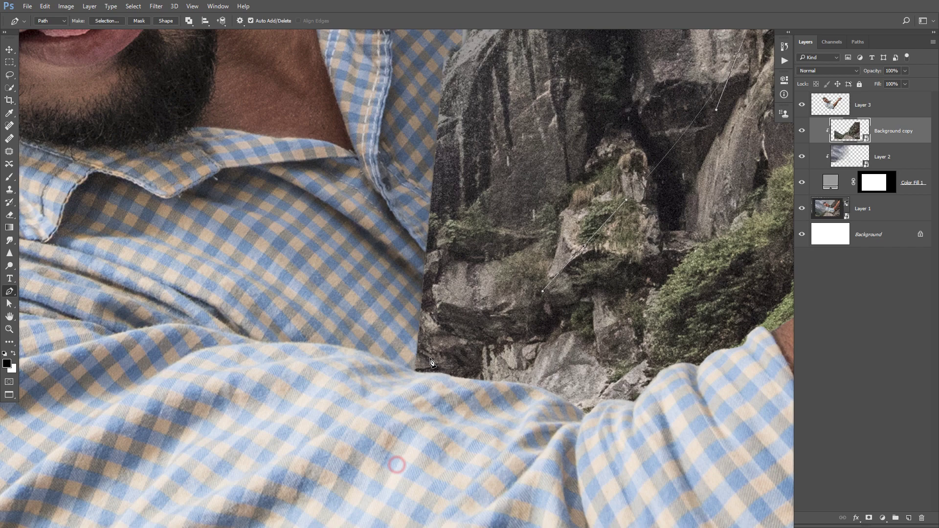
pyautogui.click(417, 372)
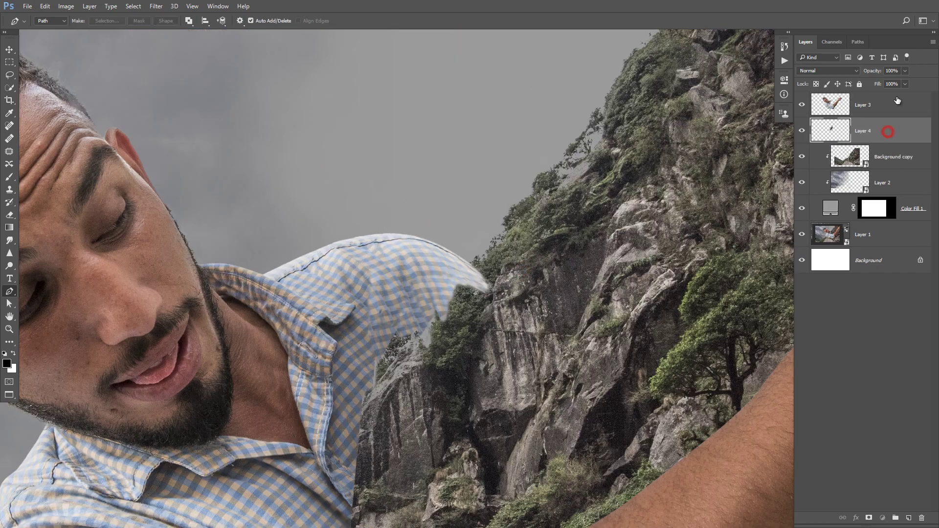
pyautogui.moveTo(897, 99); pyautogui.dragTo(896, 94)
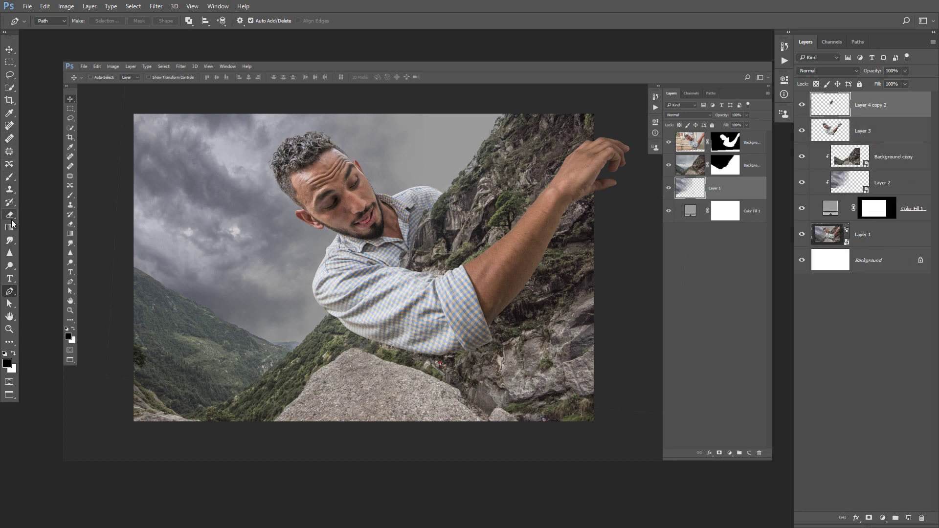
# - Clone cliff texture over the rock beside the shirt's lower edge, then move Layer 1 up
pyautogui.click(9, 189)
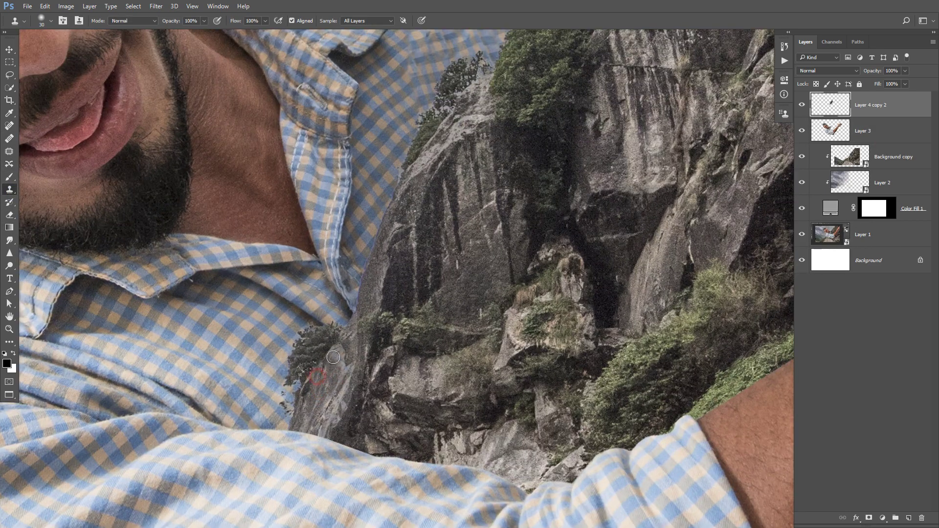
pyautogui.moveTo(333, 357); pyautogui.dragTo(335, 406)
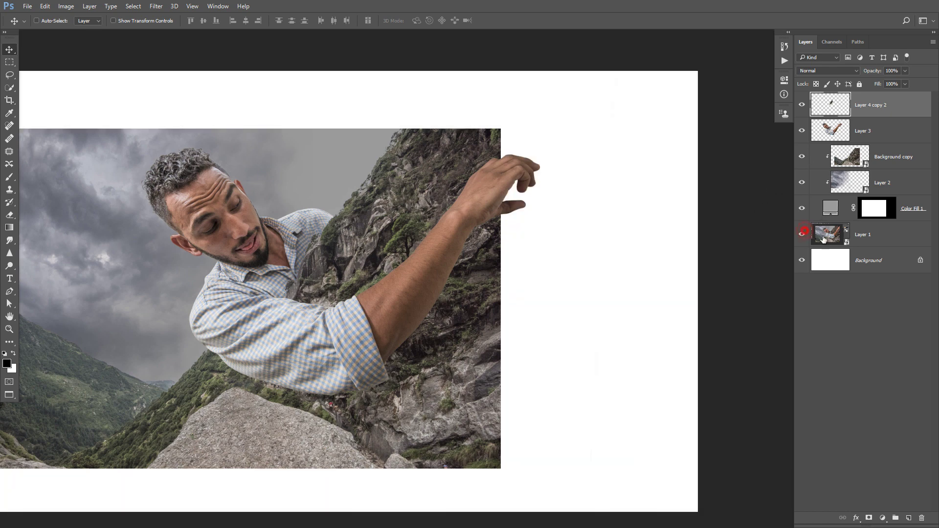
pyautogui.moveTo(886, 236)
pyautogui.mouseDown()
pyautogui.moveTo(898, 209)
pyautogui.moveTo(897, 241)
pyautogui.mouseUp()
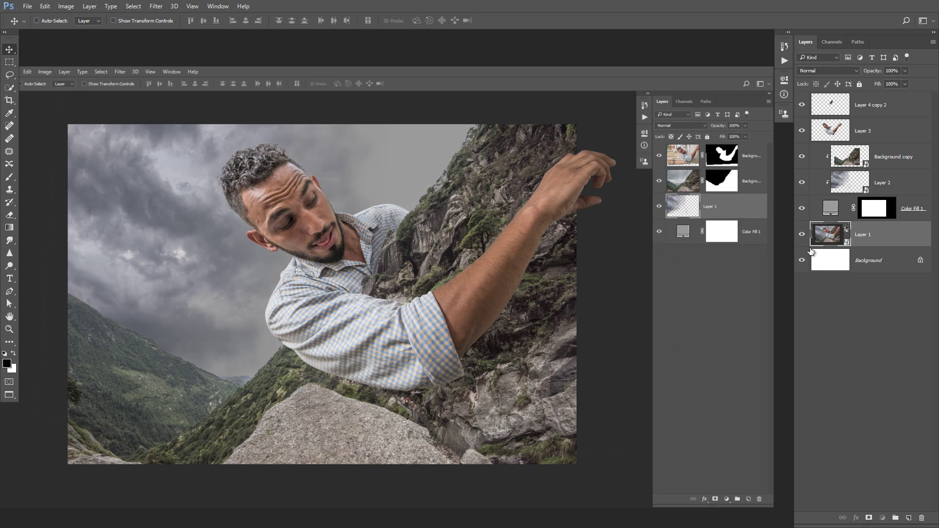
# - Check Layer 1's content, then marquee-select the Layer 1 row in the nested screenshot
pyautogui.click(800, 229)
pyautogui.click(800, 238)
pyautogui.scroll(5, 715, 205)
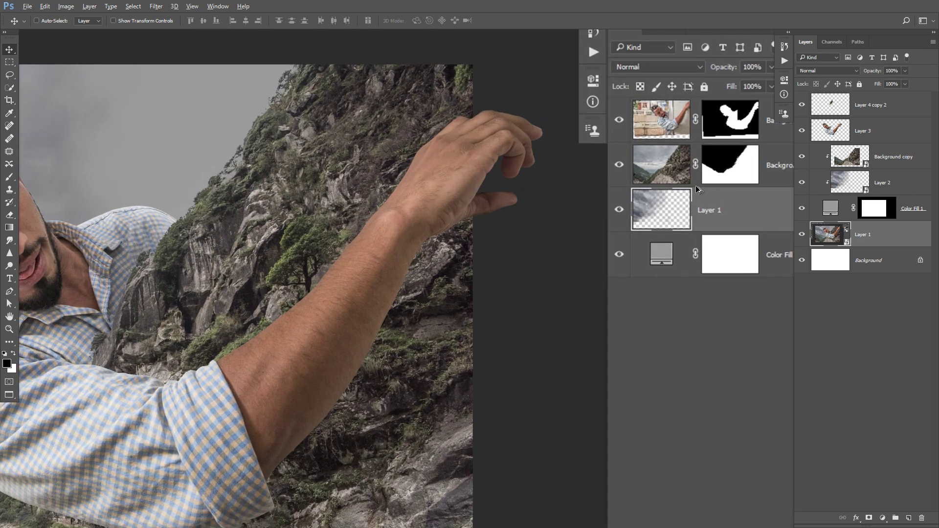
pyautogui.moveTo(684, 205); pyautogui.dragTo(452, 224)
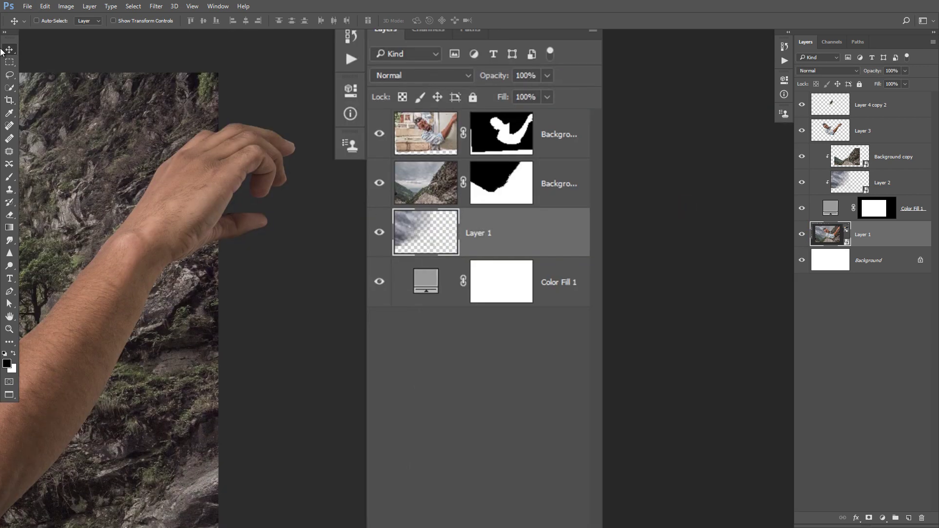
pyautogui.click(9, 63)
pyautogui.scroll(1, 384, 202)
pyautogui.scroll(2, 385, 210)
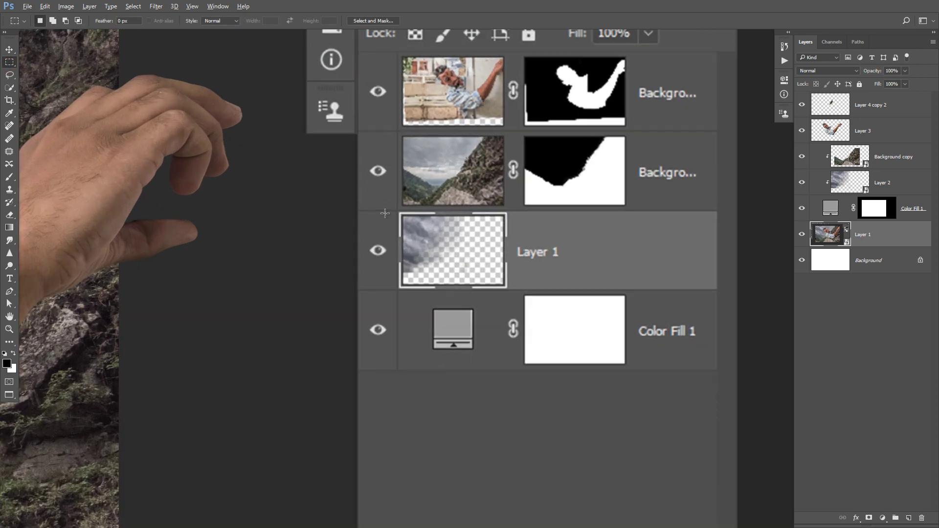
pyautogui.scroll(1, 386, 218)
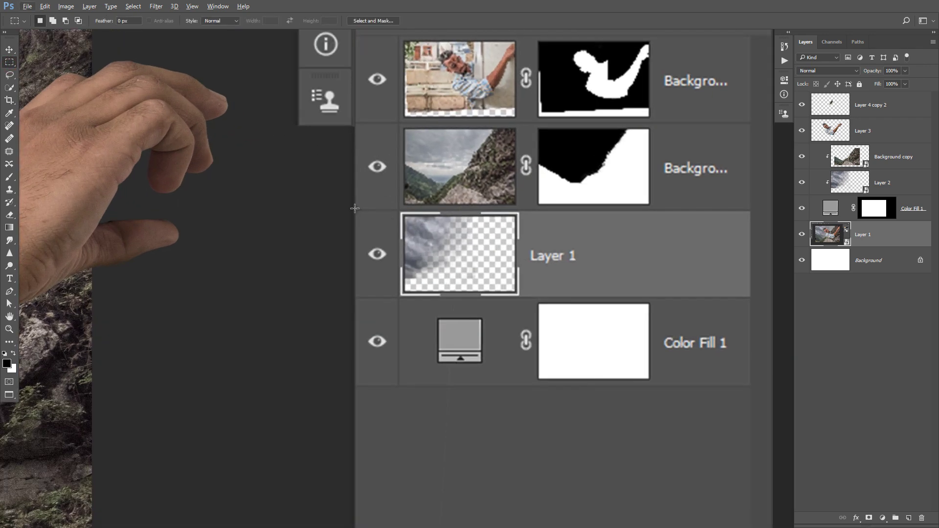
pyautogui.moveTo(355, 209); pyautogui.dragTo(750, 295)
# - Copy the selected row onto new Layer 4 and reload its outline as a selection
pyautogui.hotkey('ctrl', 'j')
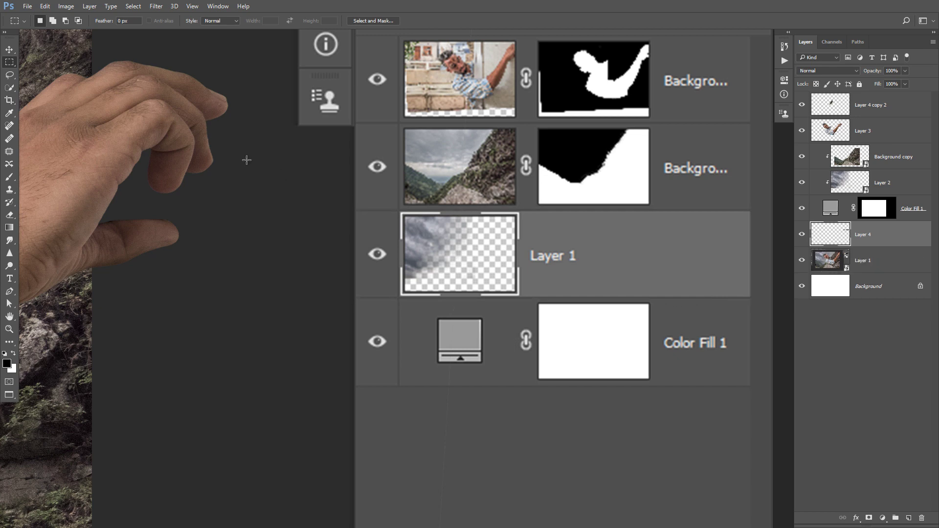
pyautogui.keyDown('ctrl'); pyautogui.click(830, 235); pyautogui.keyUp('ctrl')
pyautogui.click(859, 258)
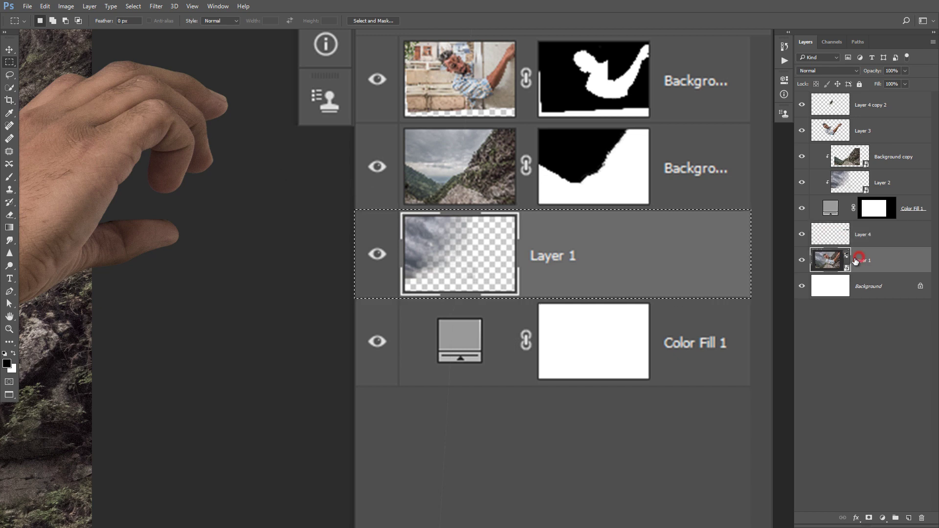
pyautogui.moveTo(525, 420); pyautogui.dragTo(504, 323)
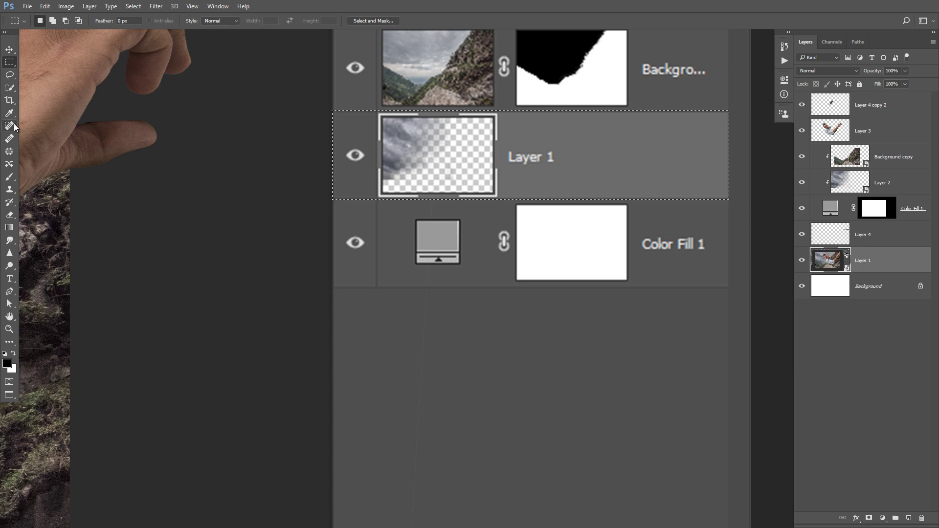
pyautogui.click(9, 62)
pyautogui.moveTo(575, 203); pyautogui.dragTo(571, 167)
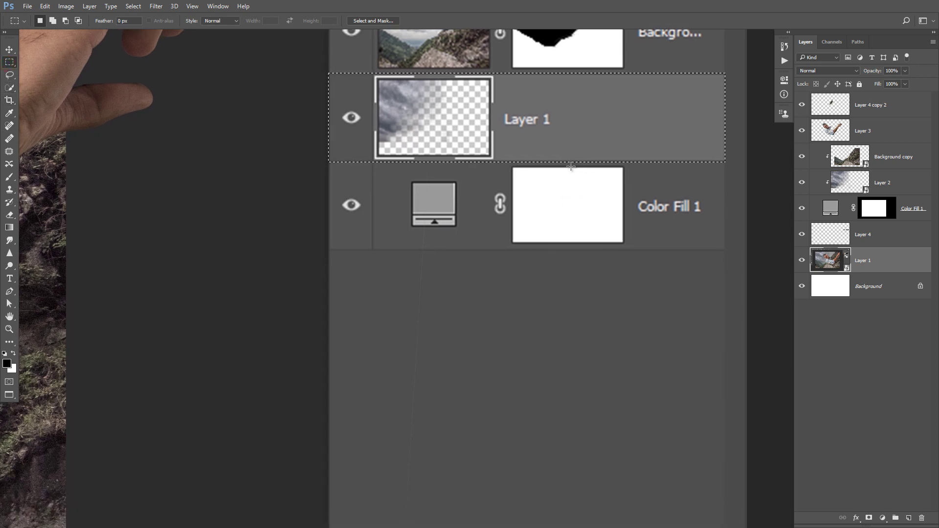
pyautogui.moveTo(566, 171); pyautogui.dragTo(578, 238)
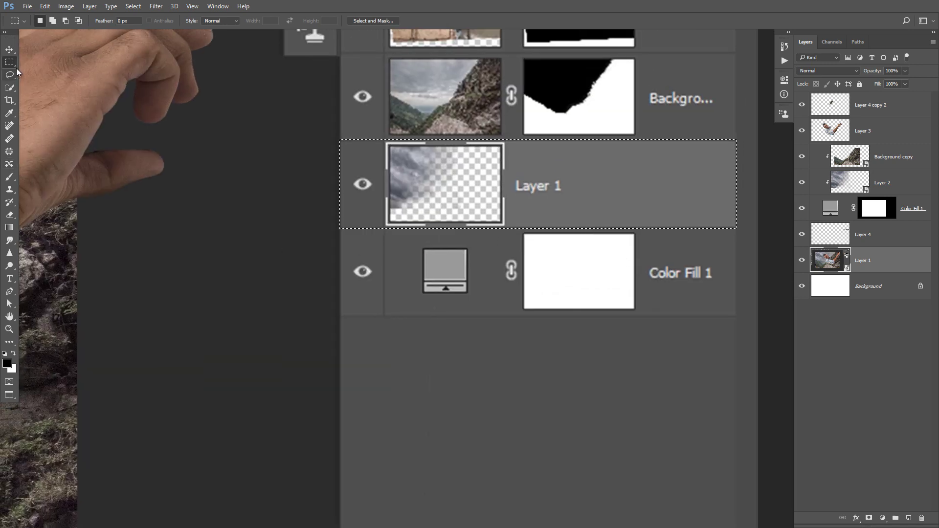
pyautogui.click(9, 49)
pyautogui.moveTo(461, 276); pyautogui.dragTo(455, 225)
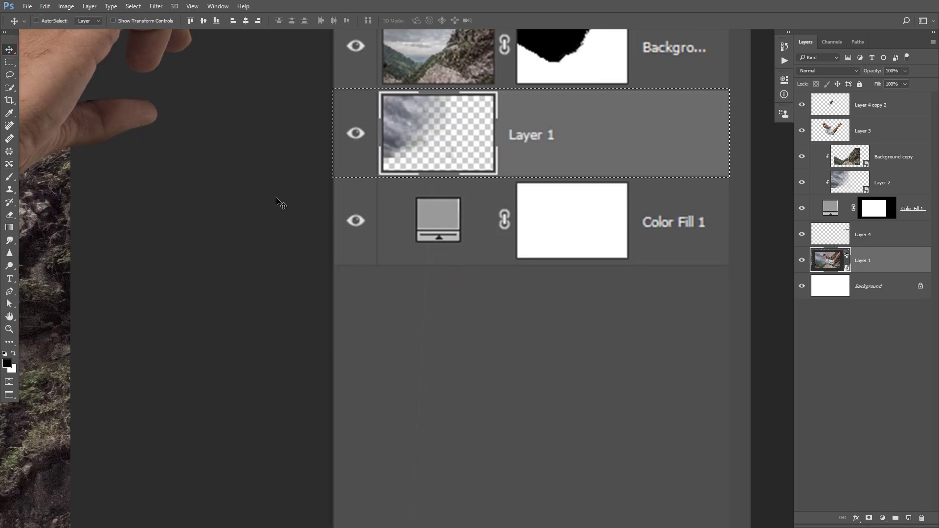
# - Paint a faint shadow with a size 1200 brush on new Layer 5, then deselect
pyautogui.click(9, 177)
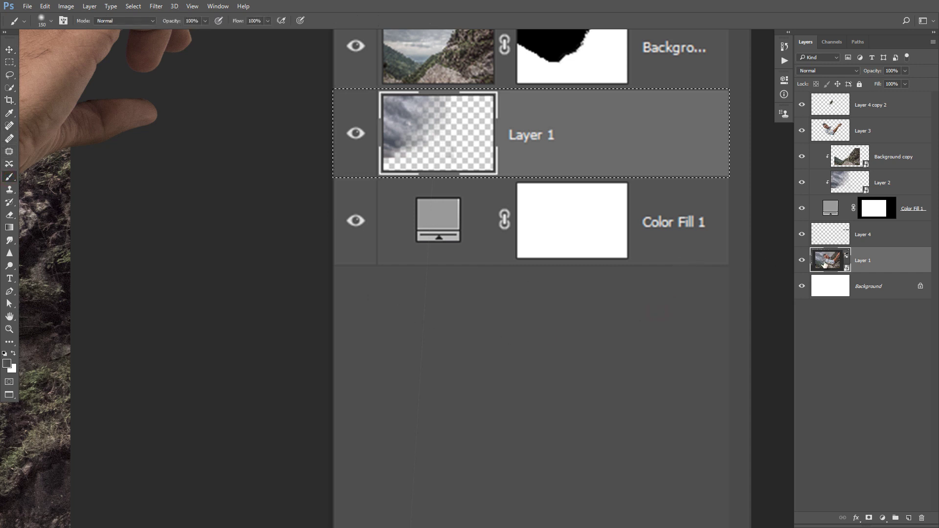
pyautogui.click(889, 263)
pyautogui.click(908, 517)
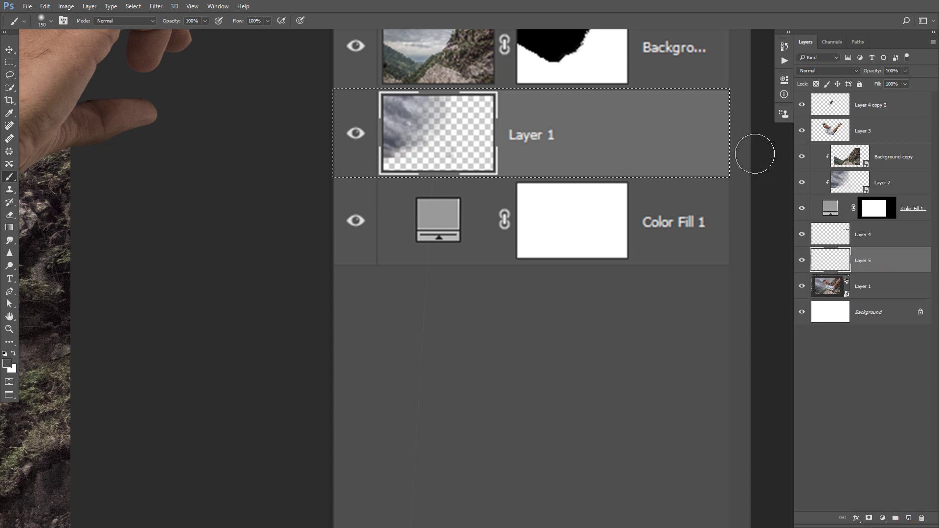
pyautogui.moveTo(701, 151); pyautogui.dragTo(719, 152)
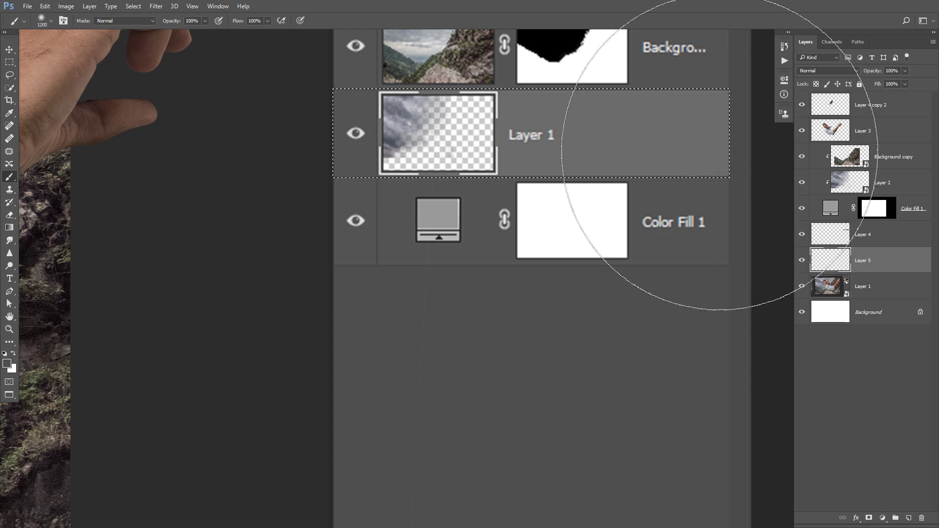
pyautogui.click(338, 147)
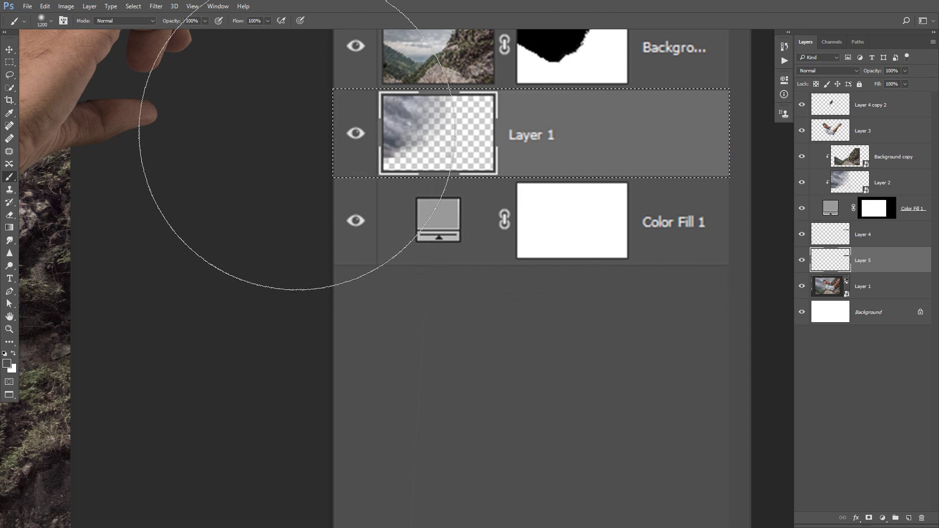
pyautogui.hotkey('ctrl', 'd')
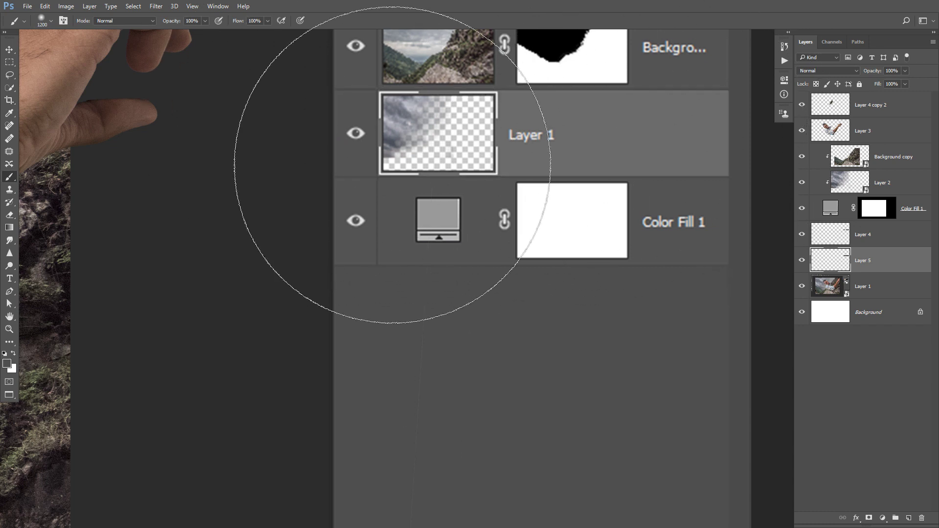
# - Drag Layer 4's copied row up-left toward the man's fingers
pyautogui.click(10, 47)
pyautogui.click(870, 238)
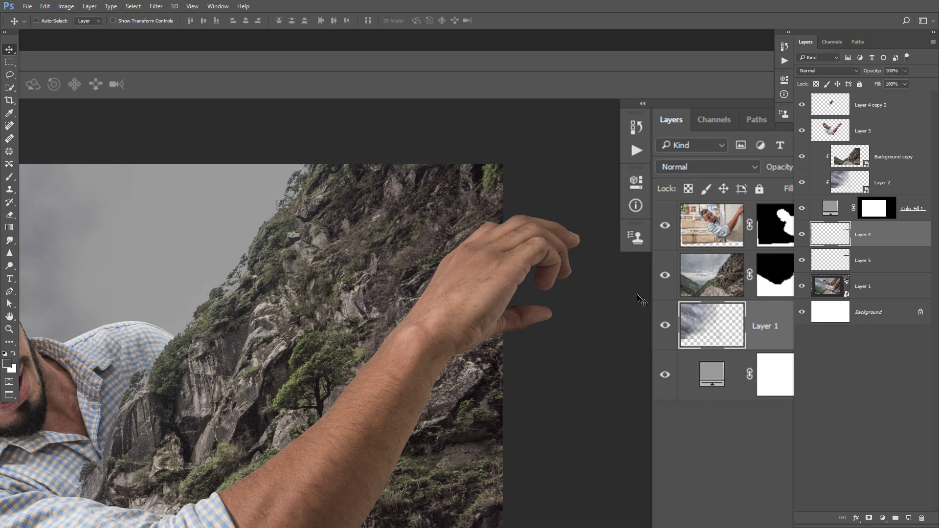
pyautogui.moveTo(709, 322); pyautogui.dragTo(591, 277)
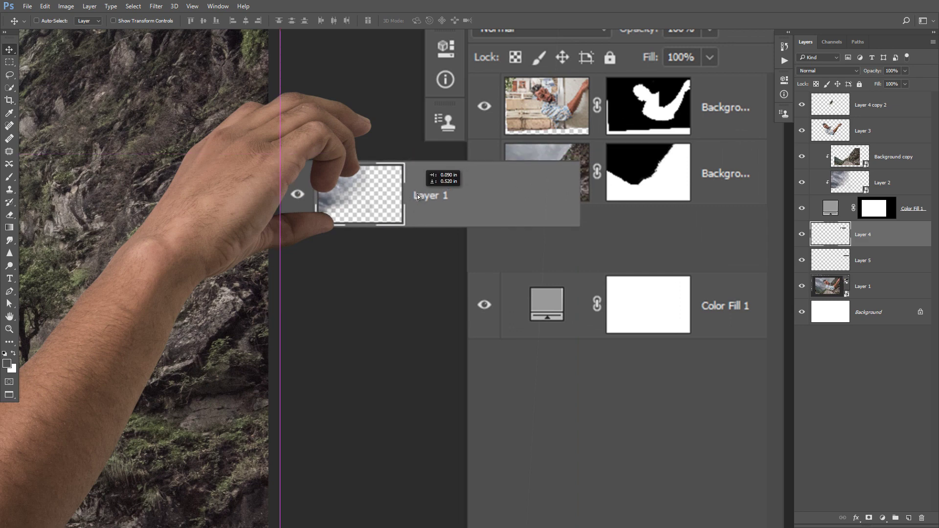
# - Group Background copy with Layer 2 and mask the group with Color Fill 1's shape
pyautogui.click(897, 151)
pyautogui.keyDown('shift'); pyautogui.click(895, 181); pyautogui.keyUp('shift')
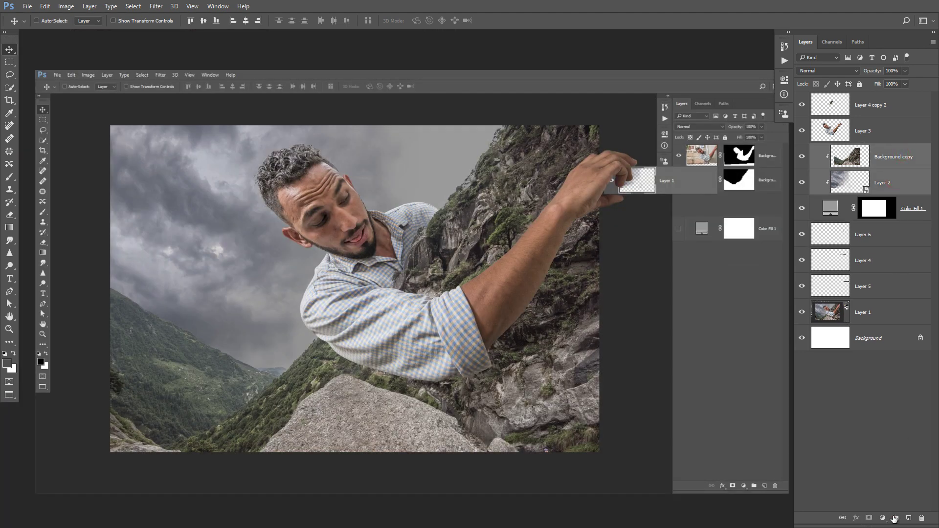
pyautogui.click(894, 518)
pyautogui.keyDown('ctrl'); pyautogui.click(876, 171); pyautogui.keyUp('ctrl')
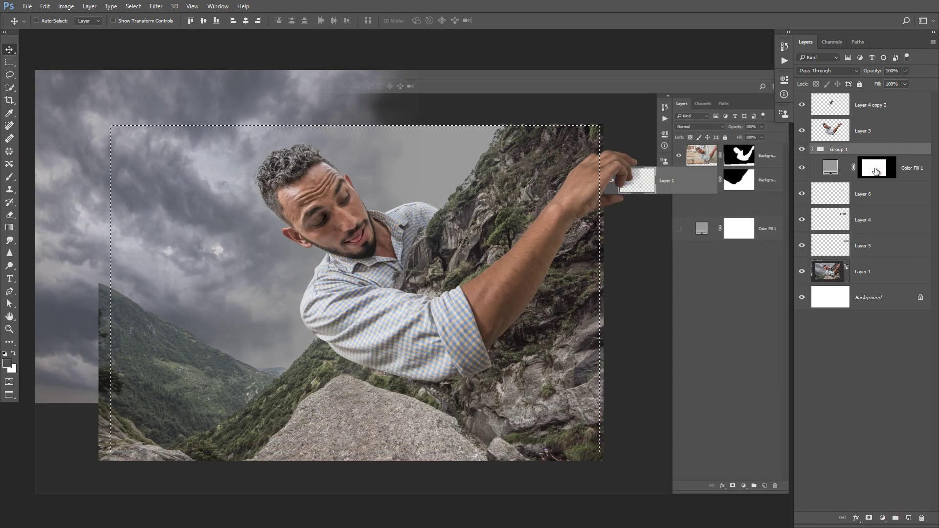
pyautogui.click(869, 518)
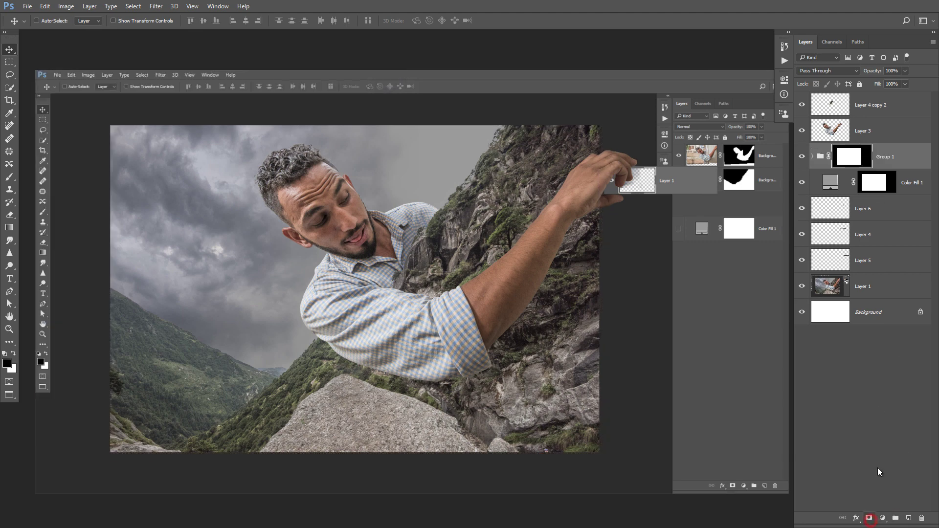
# - Hide Color Fill 1 and give Layer 1 an inverted mask from Color Fill 1's shape
pyautogui.click(884, 183)
pyautogui.click(801, 183)
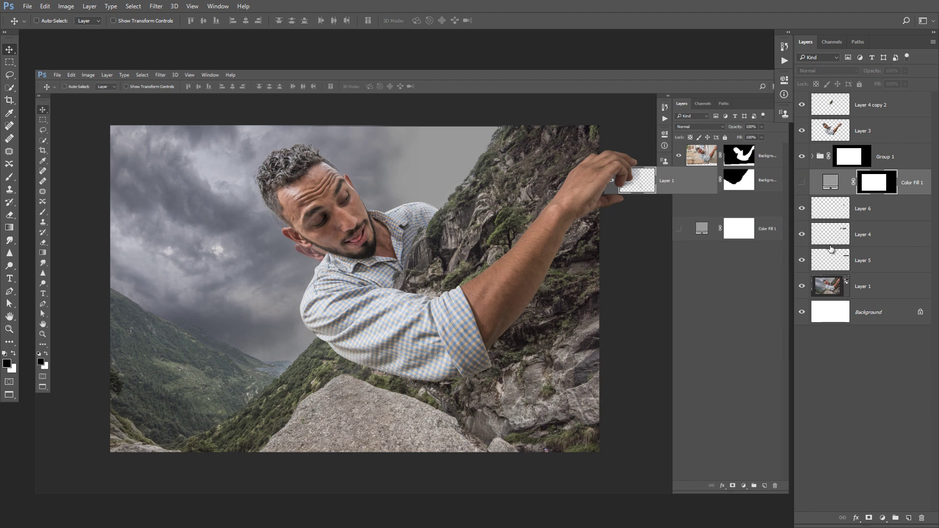
pyautogui.keyDown('ctrl'); pyautogui.click(873, 182); pyautogui.keyUp('ctrl')
pyautogui.click(876, 286)
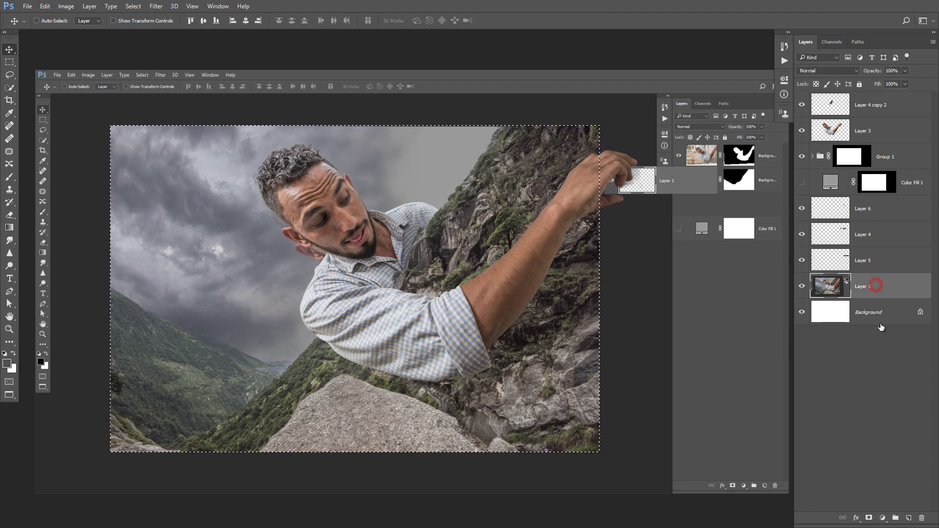
pyautogui.click(869, 517)
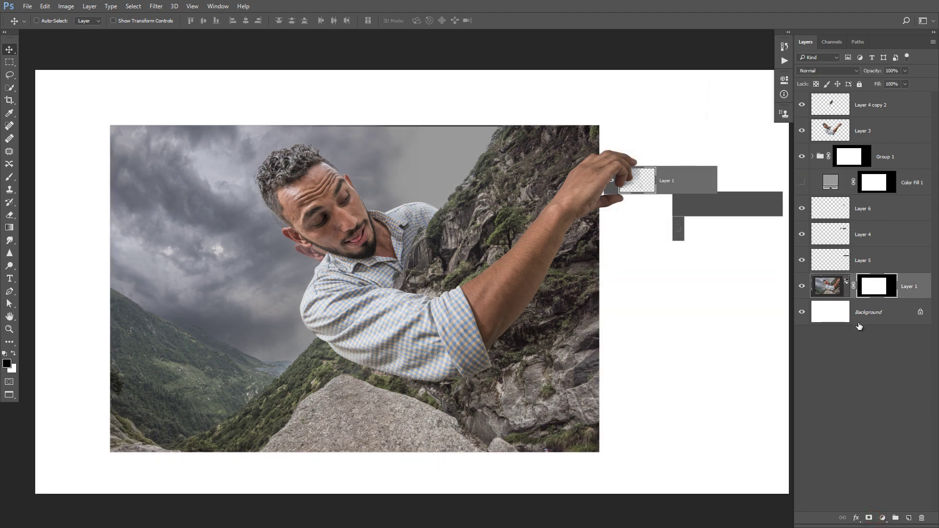
pyautogui.hotkey('ctrl', 'i')
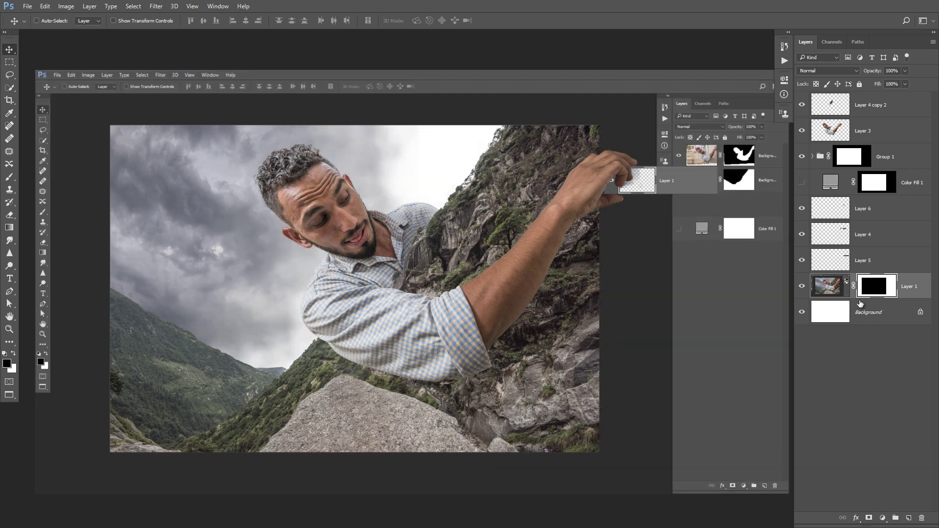
pyautogui.keyDown('shift'); pyautogui.click(859, 297); pyautogui.keyUp('shift')
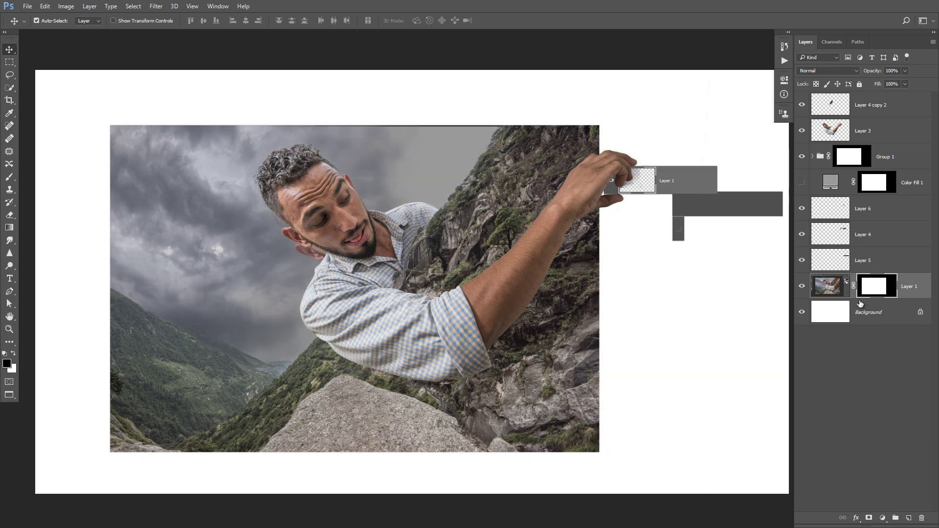
pyautogui.keyDown('shift'); pyautogui.click(859, 303); pyautogui.keyUp('shift')
# - Experiment with Layer 1's mask, then step back through history to restore its photo
pyautogui.keyDown('ctrl'); pyautogui.click(874, 289); pyautogui.keyUp('ctrl')
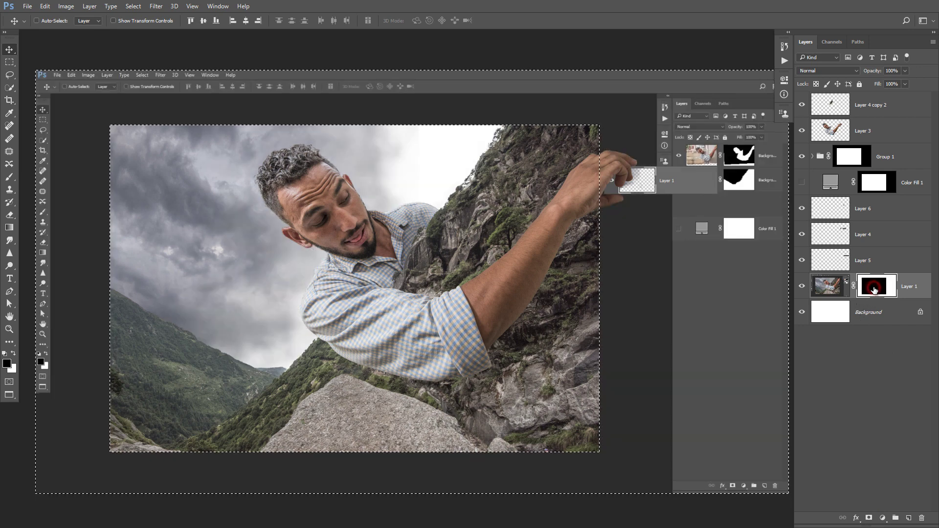
pyautogui.hotkey('ctrl', 'd')
pyautogui.hotkey('ctrl', 'i')
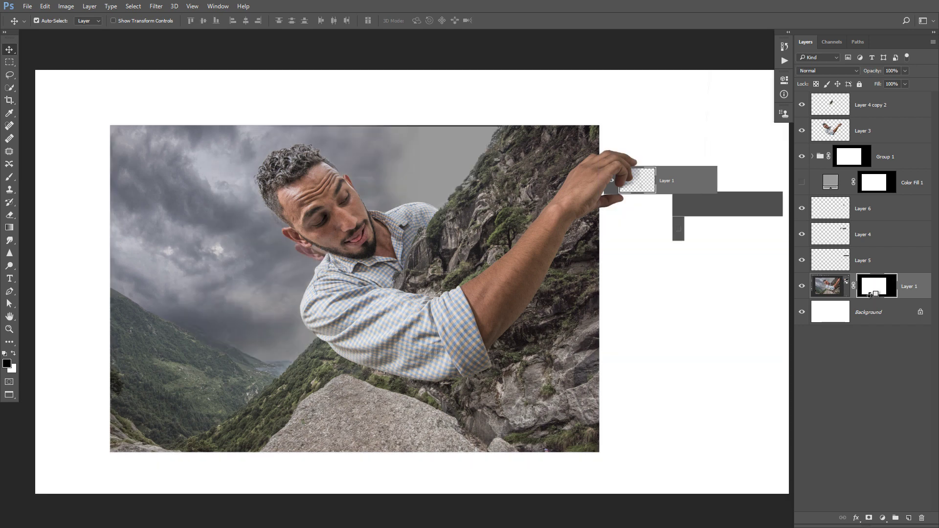
pyautogui.hotkey('ctrl', 'alt', 'z')
pyautogui.hotkey('ctrl', 'alt', 'z')
pyautogui.hotkey('ctrl', 'alt', 'z')
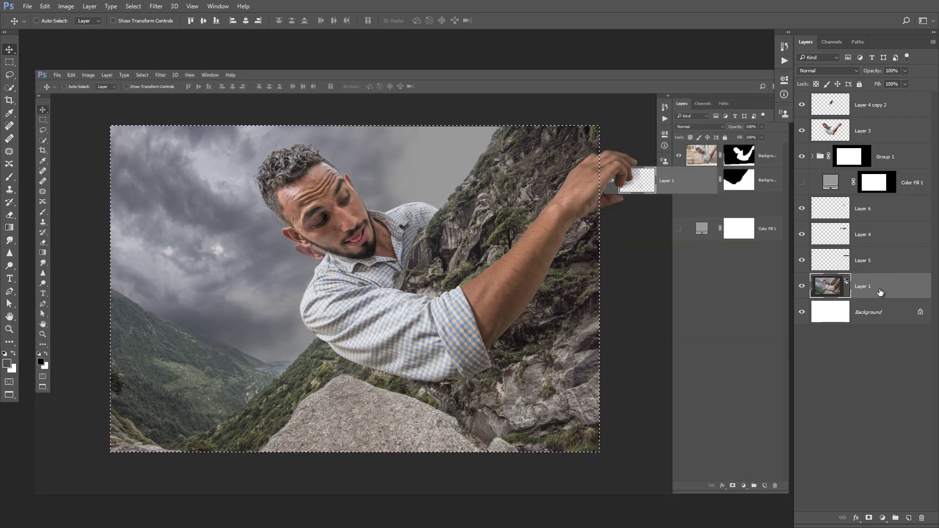
pyautogui.hotkey('ctrl', 'alt', 'z')
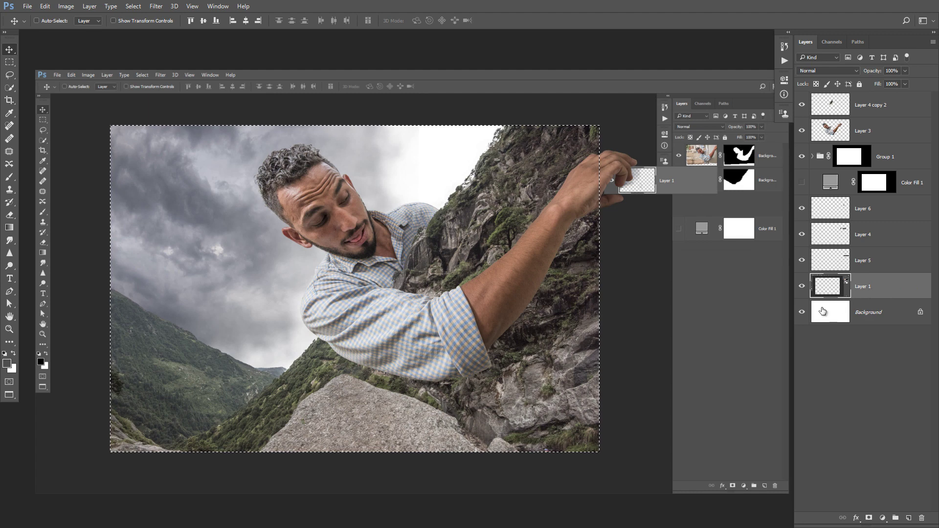
pyautogui.hotkey('ctrl', 'alt', 'z')
# - Hide the white Background, remask Layer 1 so the sky is transparent, and zoom out
pyautogui.click(801, 312)
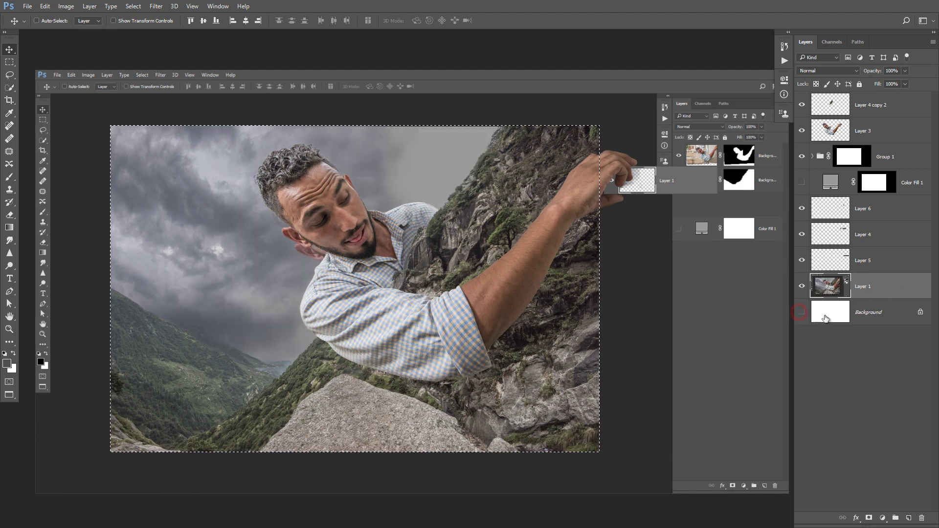
pyautogui.click(869, 518)
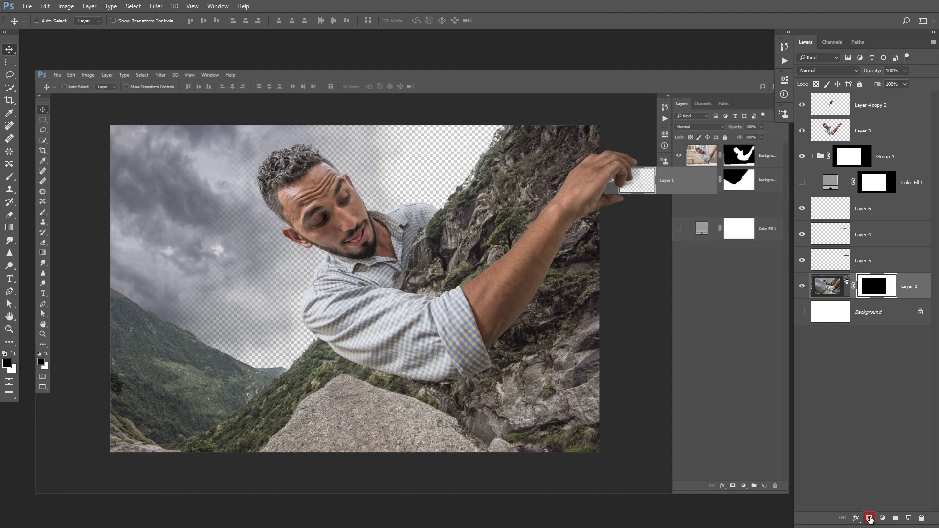
pyautogui.hotkey('ctrl', '-')
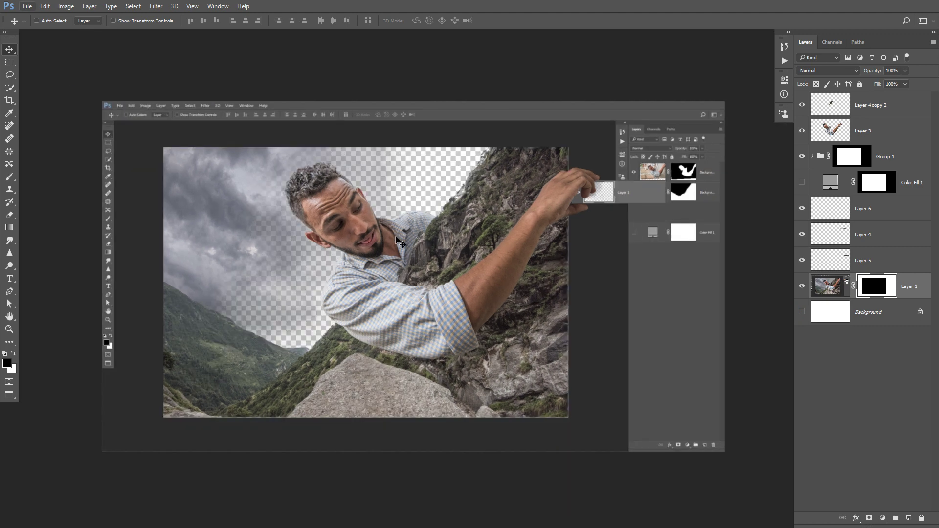
pyautogui.hotkey('ctrl', 'z')
pyautogui.hotkey('ctrl', 'z')
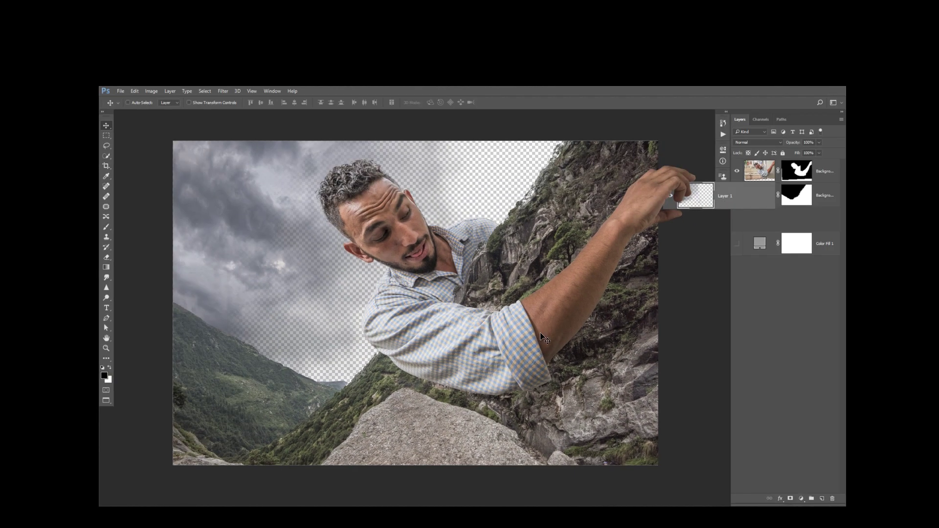
pyautogui.scroll(-1, 513, 313)
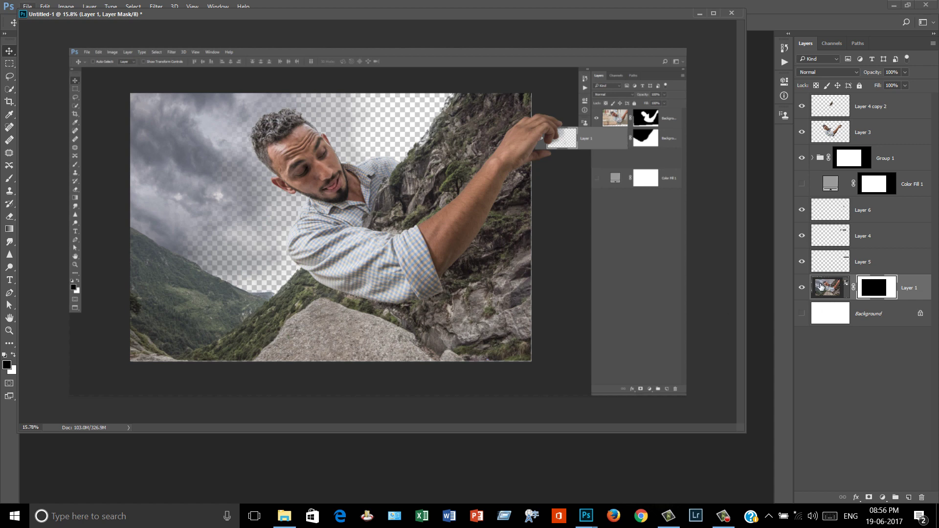
# - Undo a stray mask copy onto Color Fill 1, then enlarge Group 1 slightly
pyautogui.moveTo(805, 289); pyautogui.dragTo(878, 187)
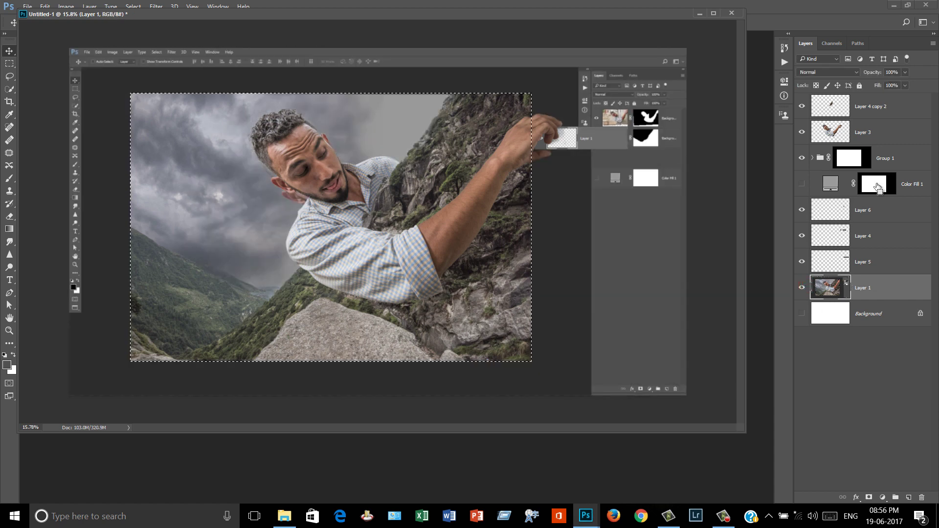
pyautogui.hotkey('ctrl', 'z')
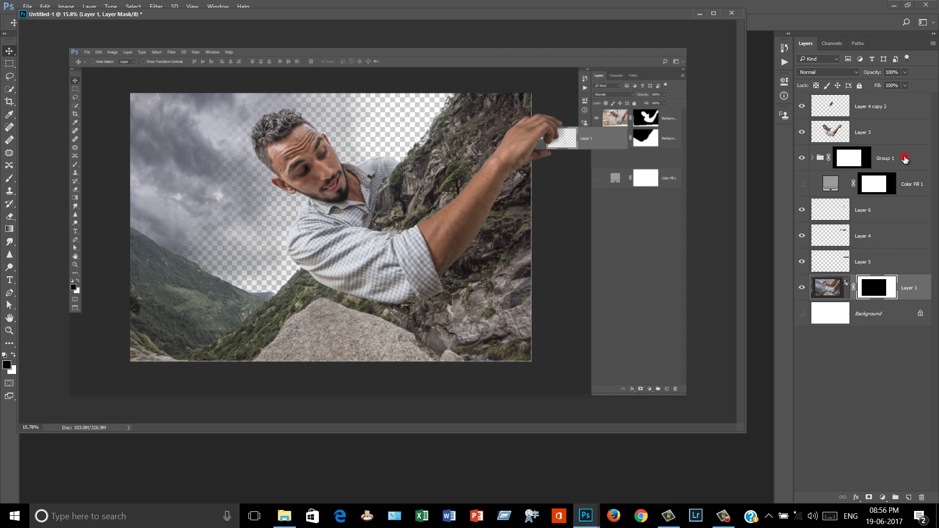
pyautogui.click(904, 159)
pyautogui.hotkey('ctrl', 't')
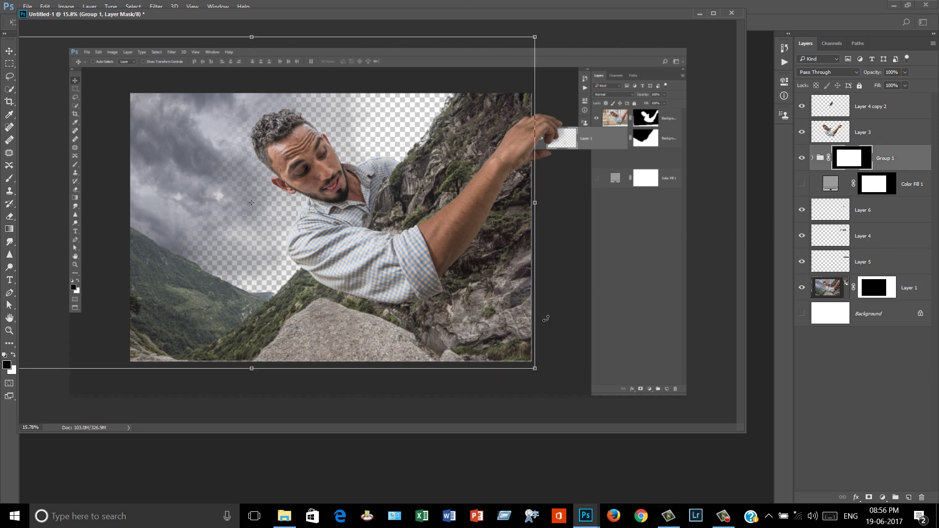
pyautogui.moveTo(537, 376); pyautogui.dragTo(538, 374)
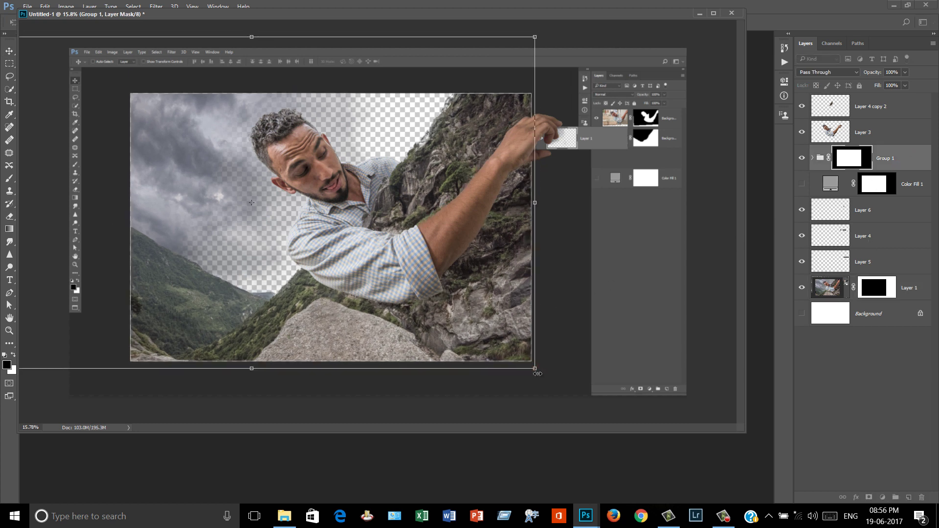
pyautogui.doubleClick(519, 334)
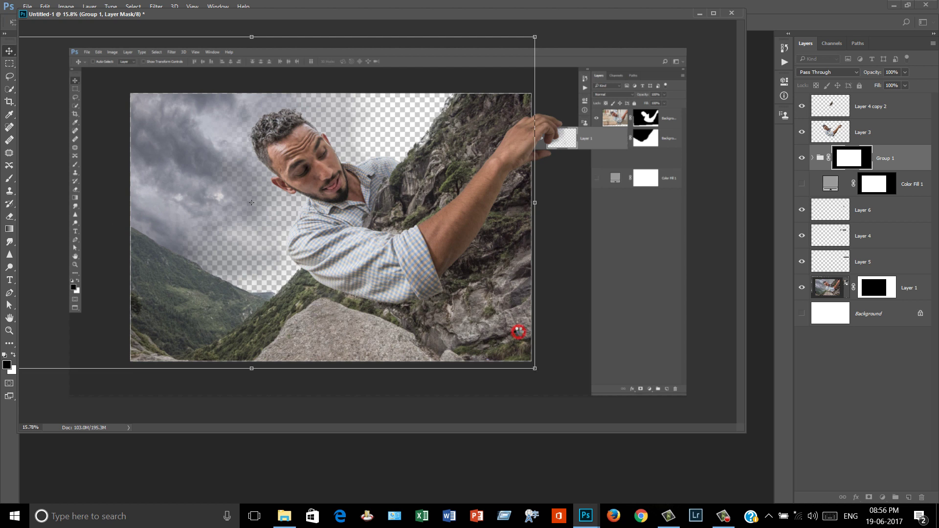
# - Expand Group 1 and start slightly enlarging Background copy and Layer 2 together
pyautogui.click(812, 159)
pyautogui.keyDown('ctrl'); pyautogui.click(882, 210); pyautogui.keyUp('ctrl')
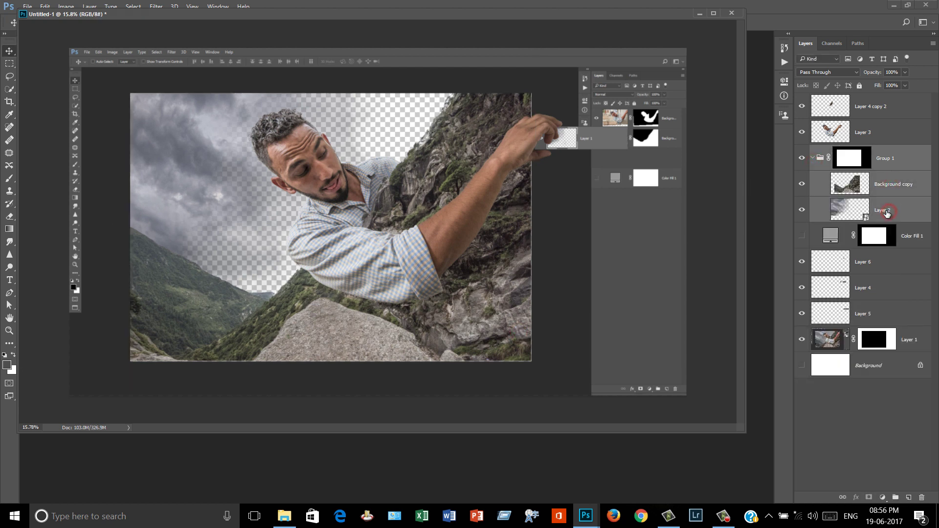
pyautogui.hotkey('ctrl', 'r')
pyautogui.hotkey('ctrl', 't')
pyautogui.moveTo(540, 375); pyautogui.dragTo(539, 372)
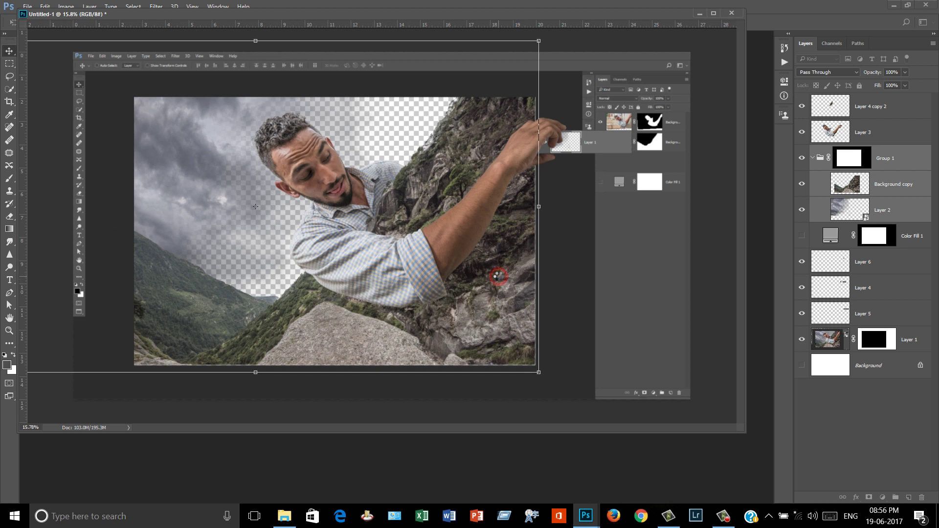
# - Commit the group resize, then enlarge Layer 4 copy 2 slightly and nudge it into alignment
pyautogui.press('Return')
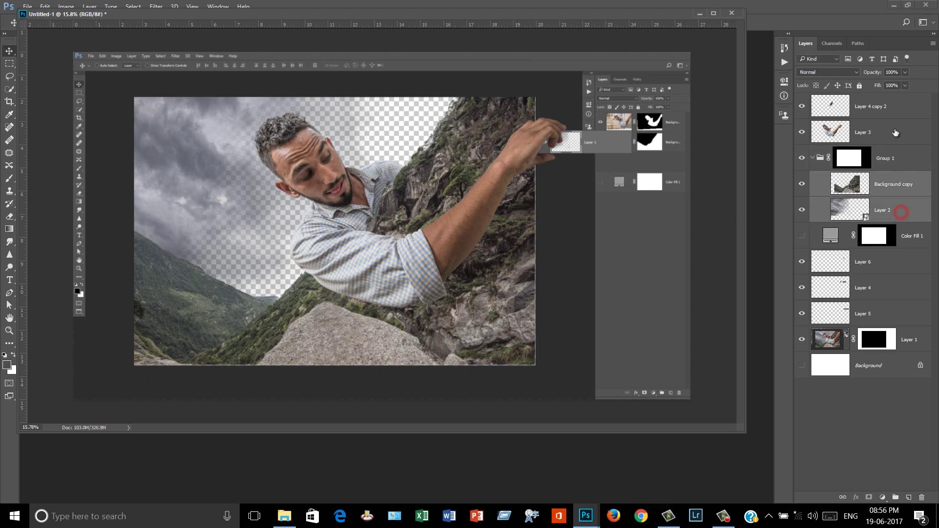
pyautogui.click(890, 108)
pyautogui.hotkey('ctrl', 't')
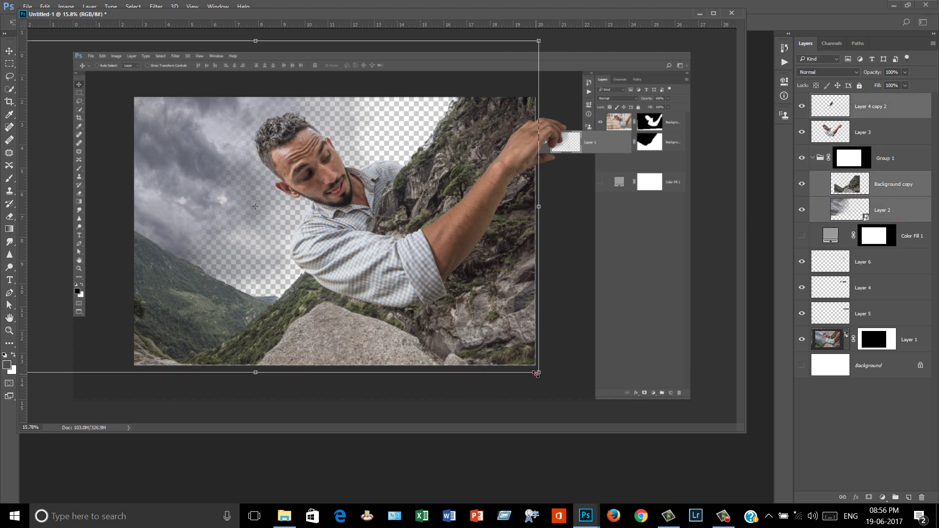
pyautogui.moveTo(537, 374); pyautogui.dragTo(543, 375)
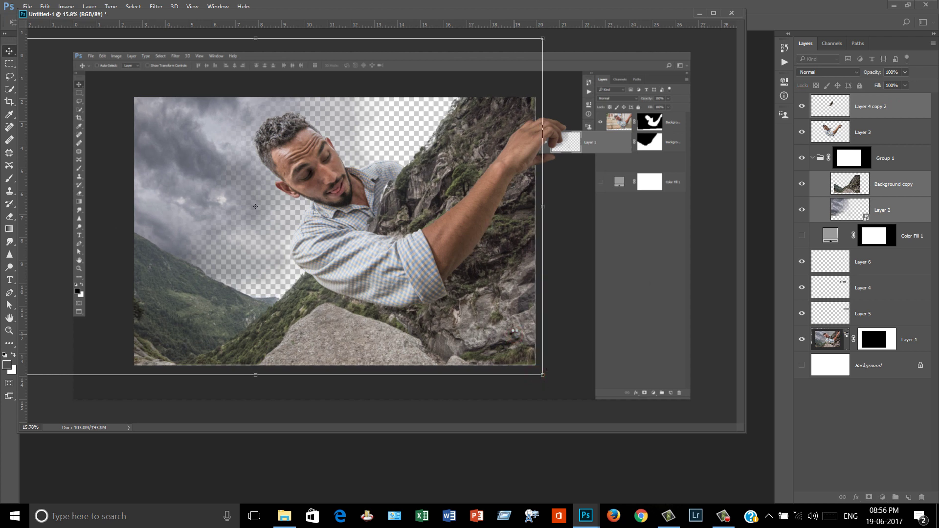
pyautogui.press('Return')
pyautogui.moveTo(522, 338); pyautogui.dragTo(522, 335)
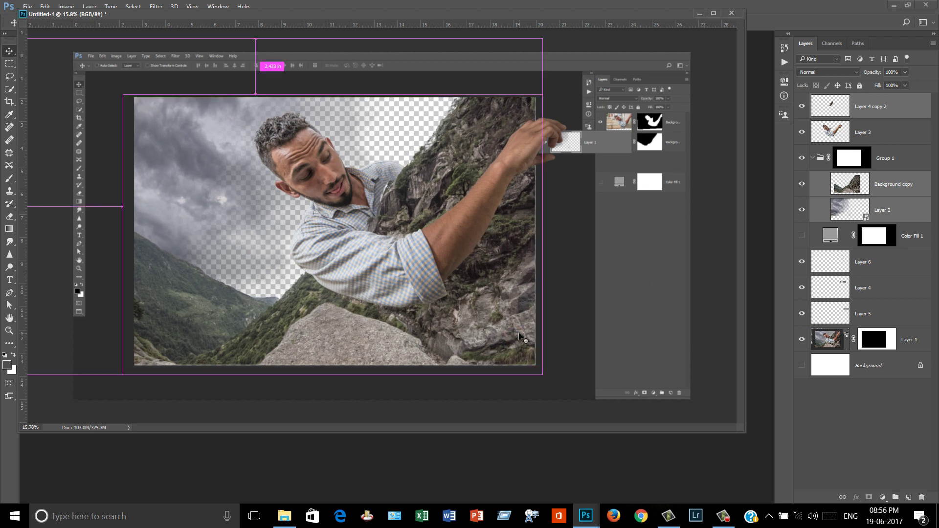
# - Scale Layer 3 and Layer 4 copy 2 up slightly together, then compare layer visibility
pyautogui.keyDown('ctrl'); pyautogui.click(889, 135); pyautogui.keyUp('ctrl')
pyautogui.hotkey('ctrl', 't')
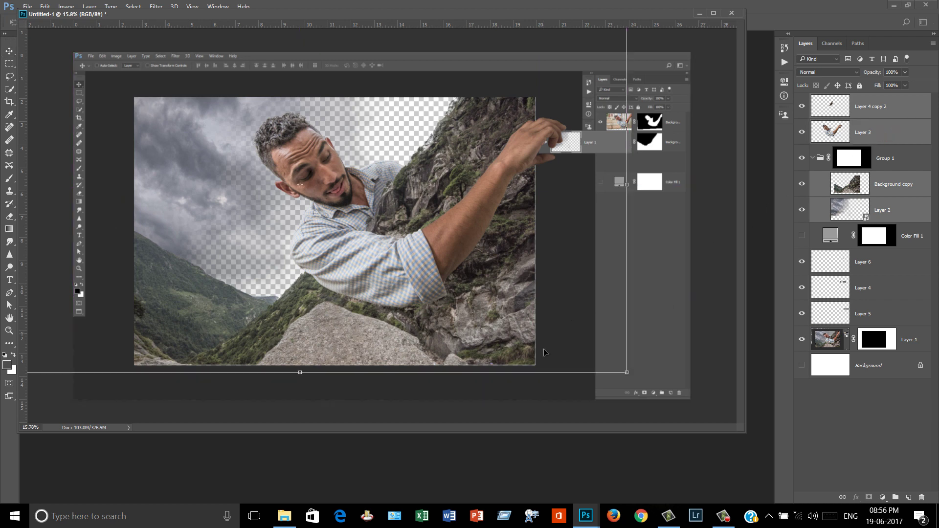
pyautogui.moveTo(628, 375); pyautogui.dragTo(629, 374)
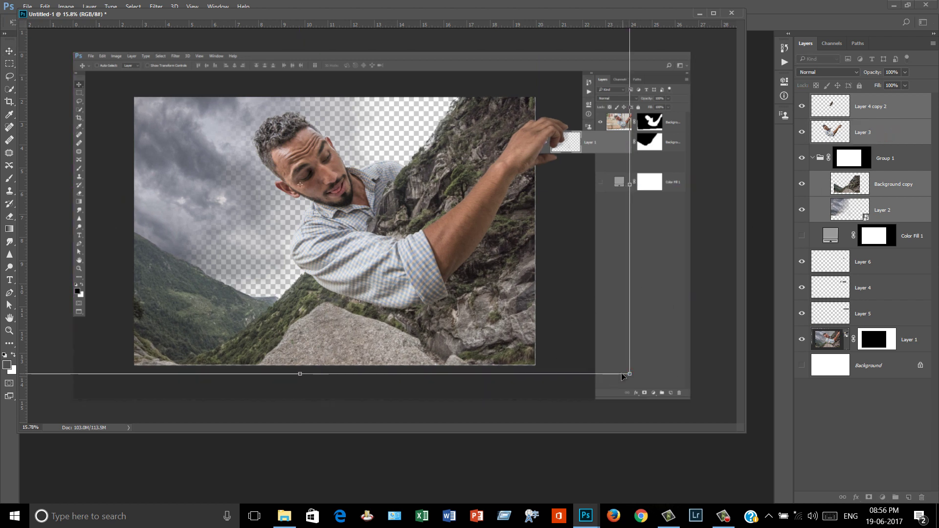
pyautogui.doubleClick(565, 327)
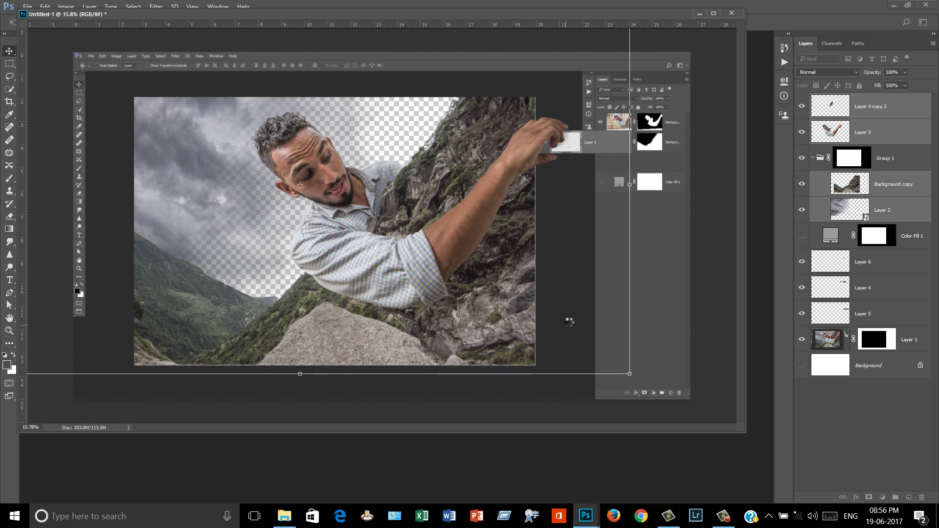
pyautogui.click(802, 235)
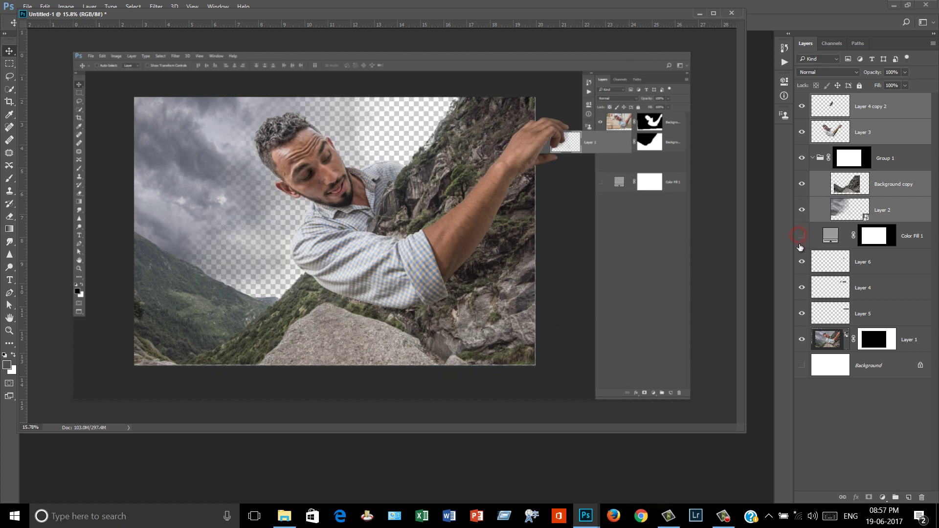
pyautogui.click(800, 338)
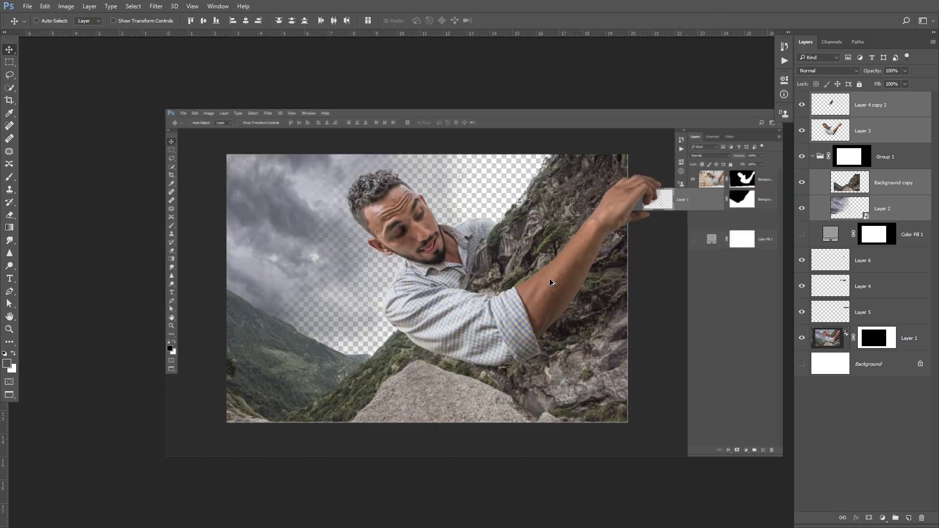
pyautogui.scroll(2, 538, 280)
pyautogui.scroll(2, 562, 285)
pyautogui.scroll(2, 539, 271)
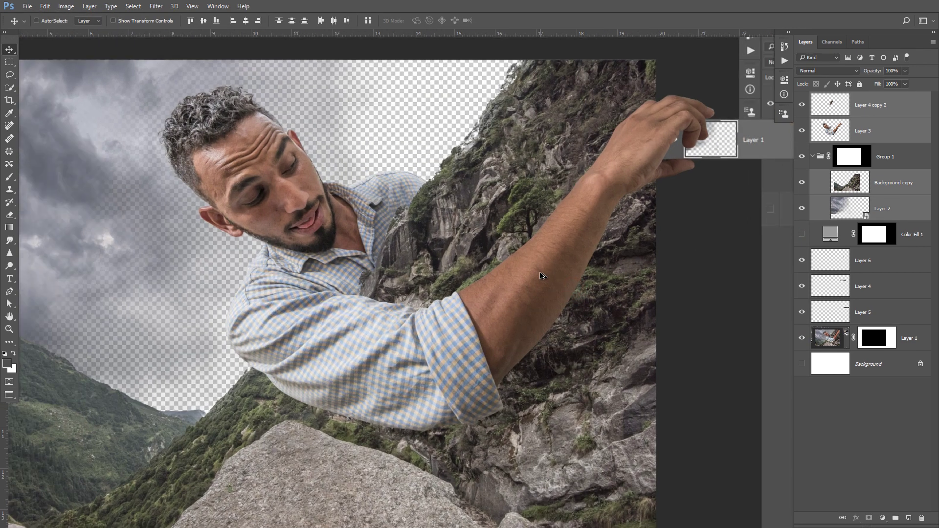
pyautogui.scroll(1, 539, 271)
pyautogui.scroll(1, 539, 271)
pyautogui.scroll(1, 539, 272)
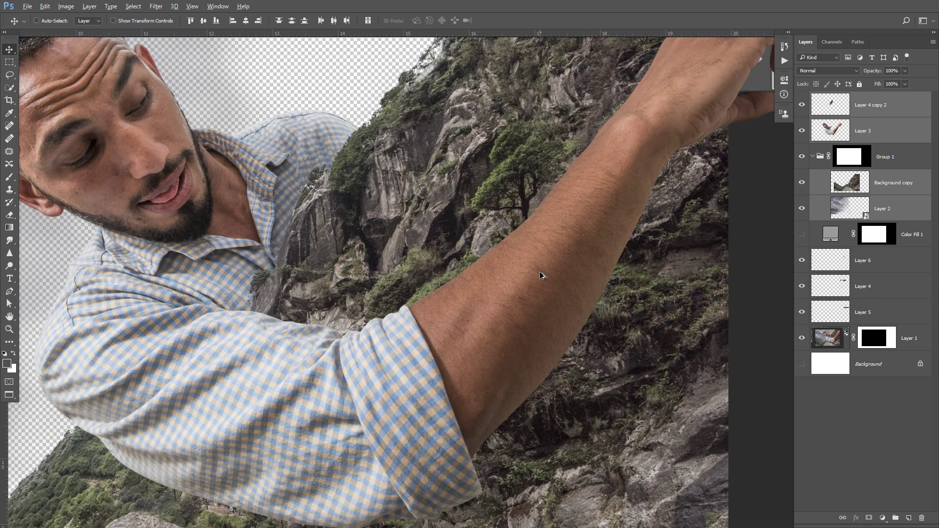
pyautogui.scroll(1, 539, 271)
pyautogui.moveTo(675, 278); pyautogui.dragTo(641, 199)
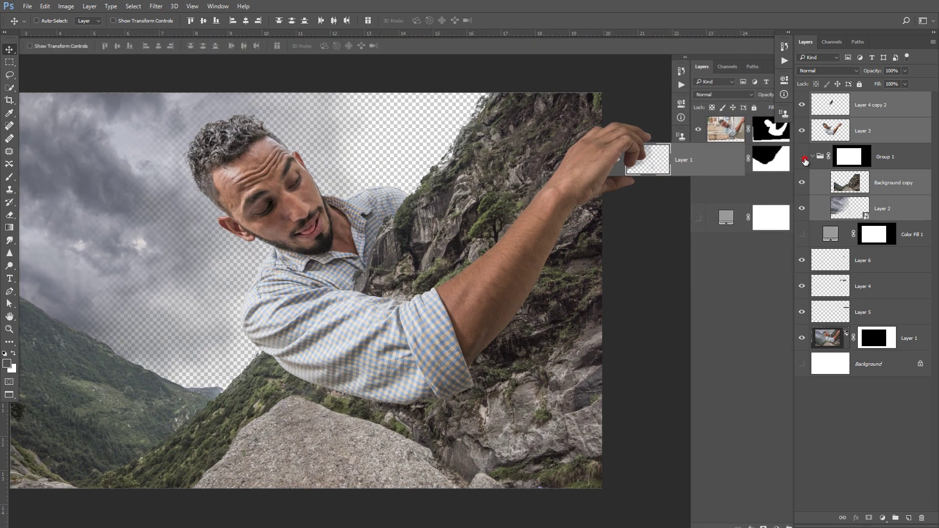
# - Toggle Group 1, Background copy, Layer 2 and Layer 1 visibility to compare
pyautogui.click(802, 157)
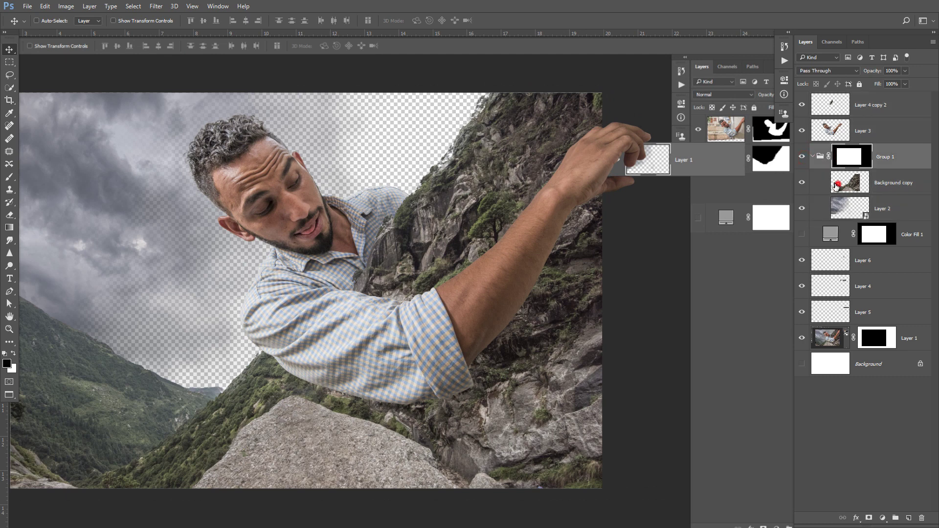
pyautogui.click(801, 183)
pyautogui.click(802, 208)
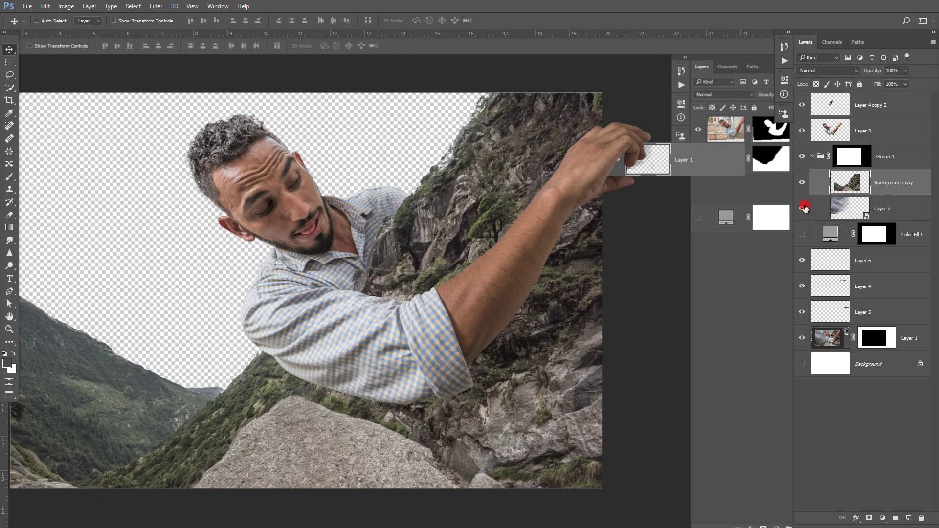
pyautogui.click(802, 337)
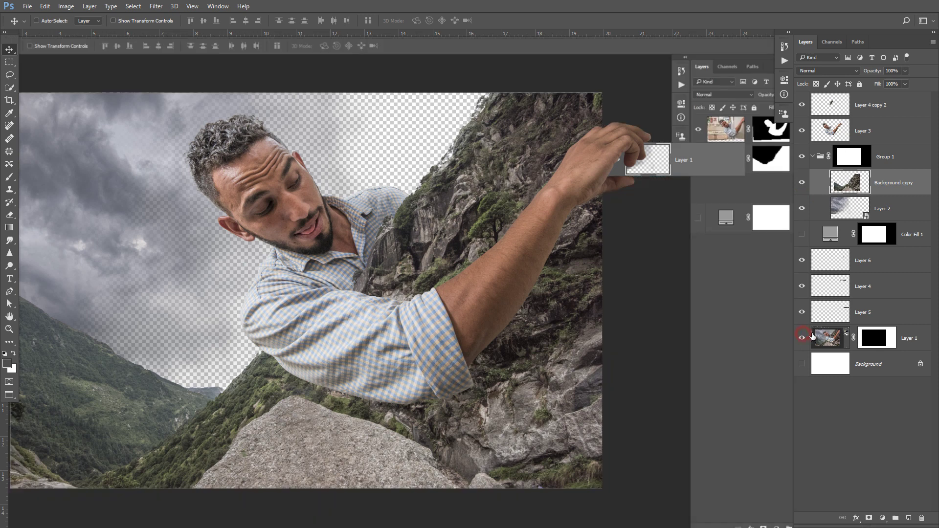
# - Fill Layer 1's mask with white and delete it, undoing an accidental new mask
pyautogui.keyDown('ctrl'); pyautogui.click(879, 342); pyautogui.keyUp('ctrl')
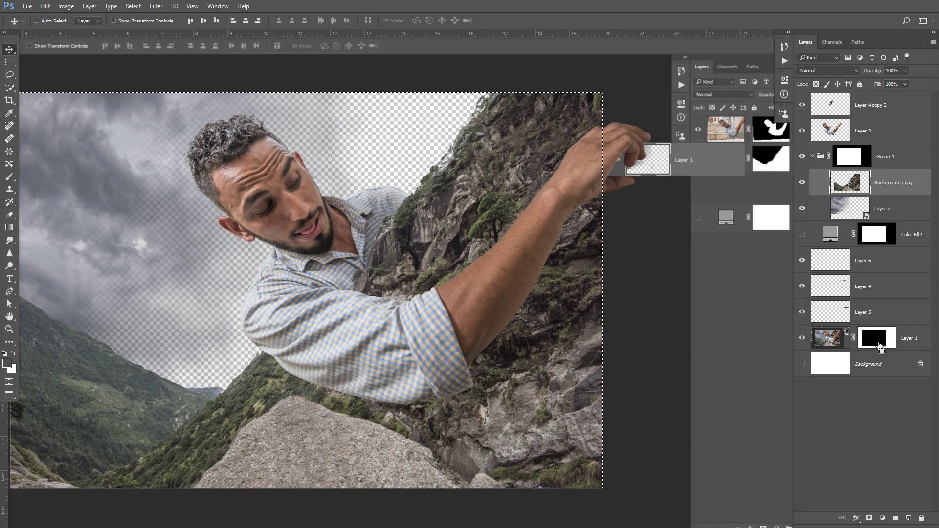
pyautogui.click(860, 237)
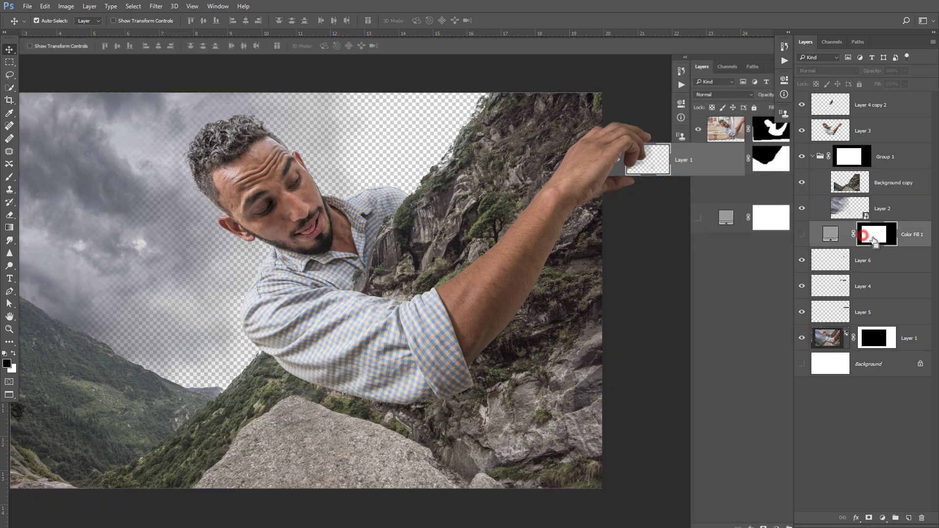
pyautogui.click(868, 341)
pyautogui.hotkey('ctrl', 'BackSpace')
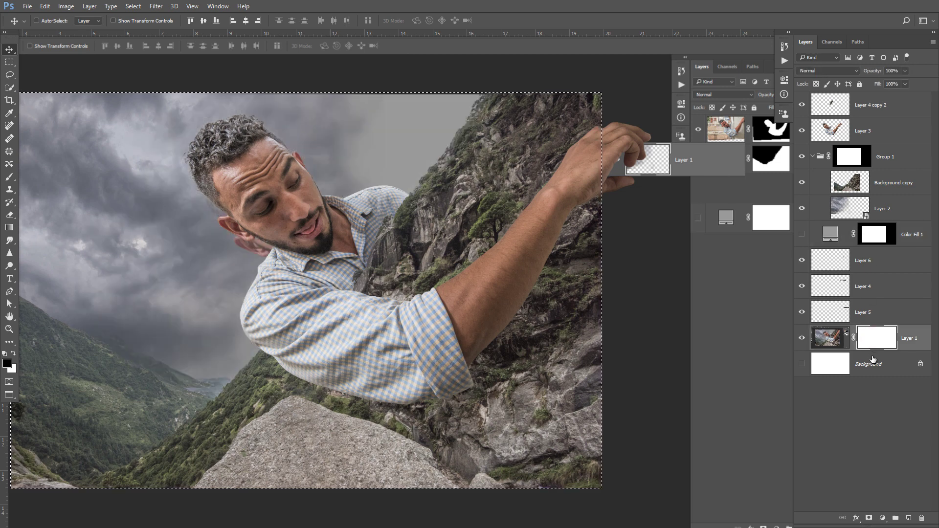
pyautogui.rightClick(871, 343)
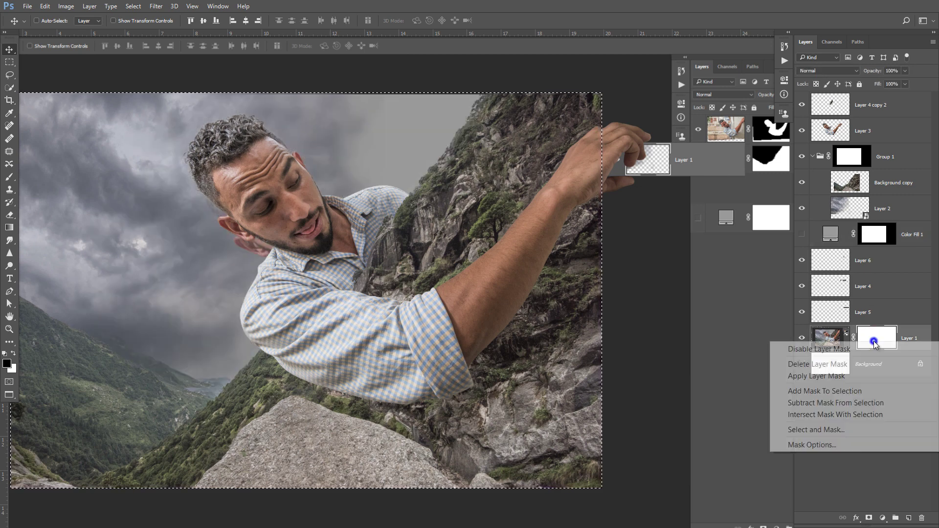
pyautogui.click(832, 364)
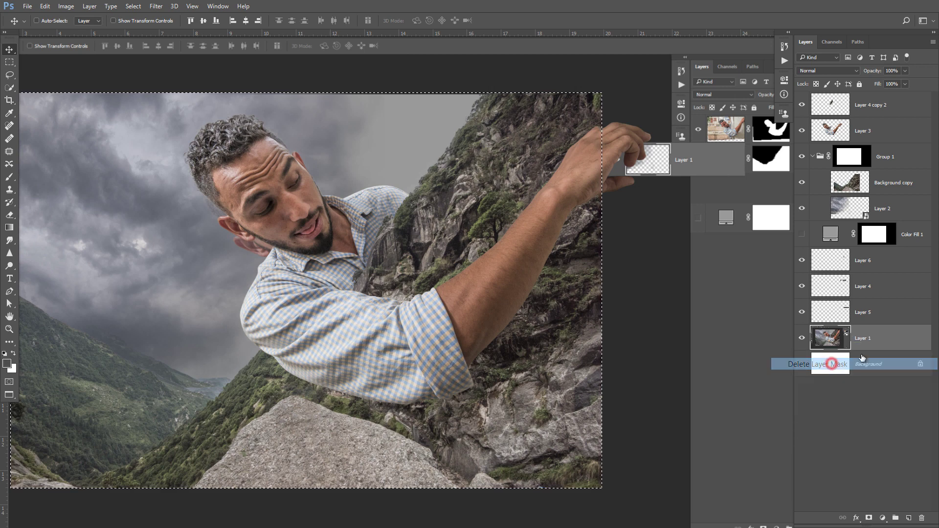
pyautogui.click(868, 518)
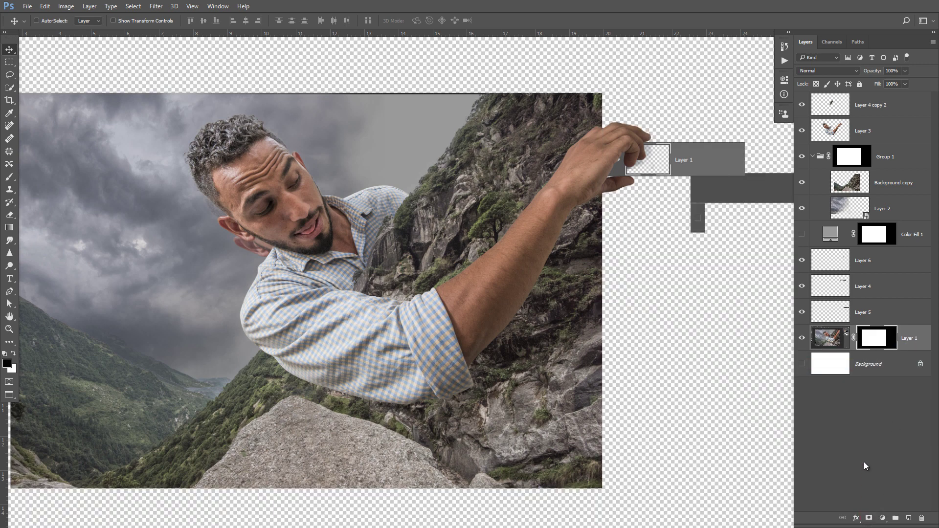
pyautogui.hotkey('ctrl', 'z')
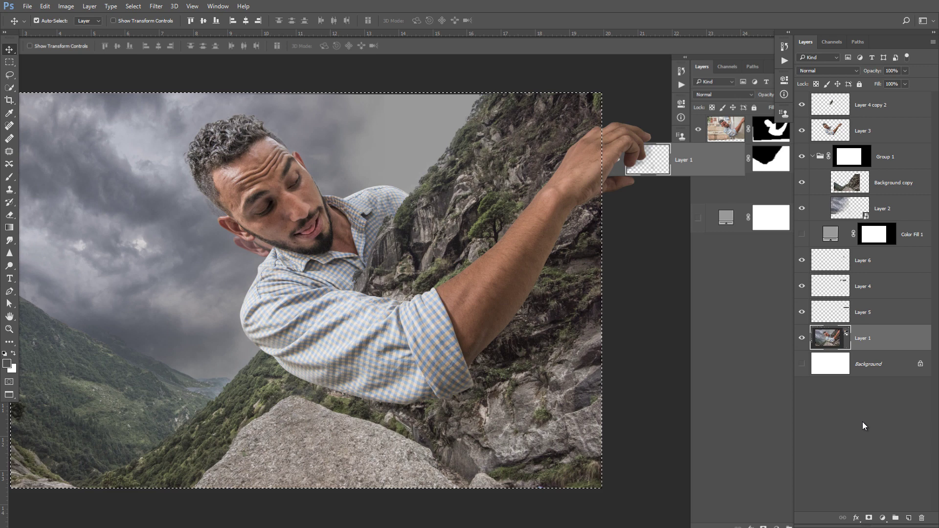
# - Give Layer 1 an inverted mask built from Group 1's mask shape
pyautogui.click(845, 362)
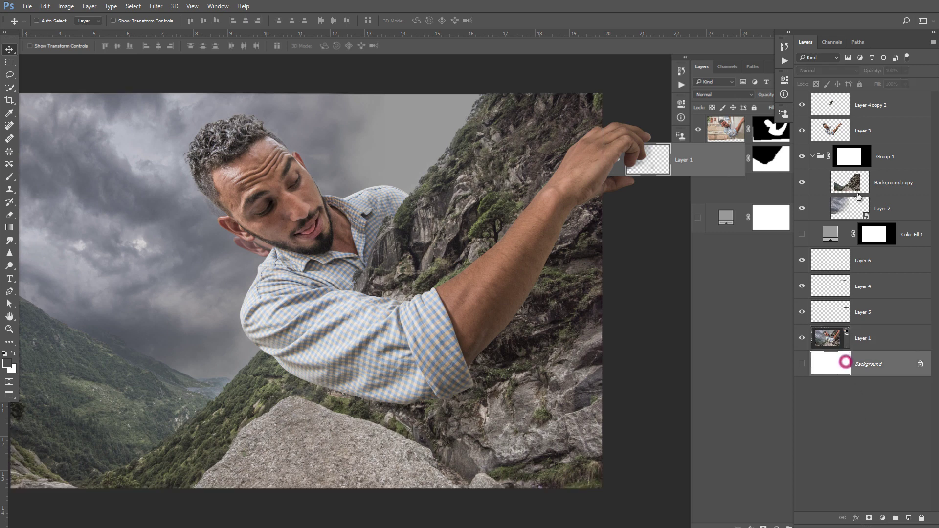
pyautogui.keyDown('ctrl'); pyautogui.click(851, 156); pyautogui.keyUp('ctrl')
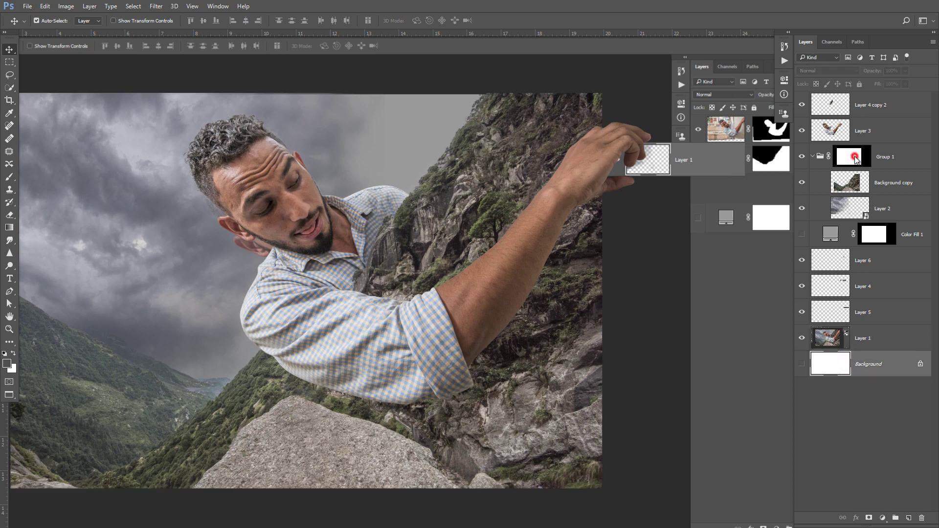
pyautogui.click(855, 342)
pyautogui.click(868, 517)
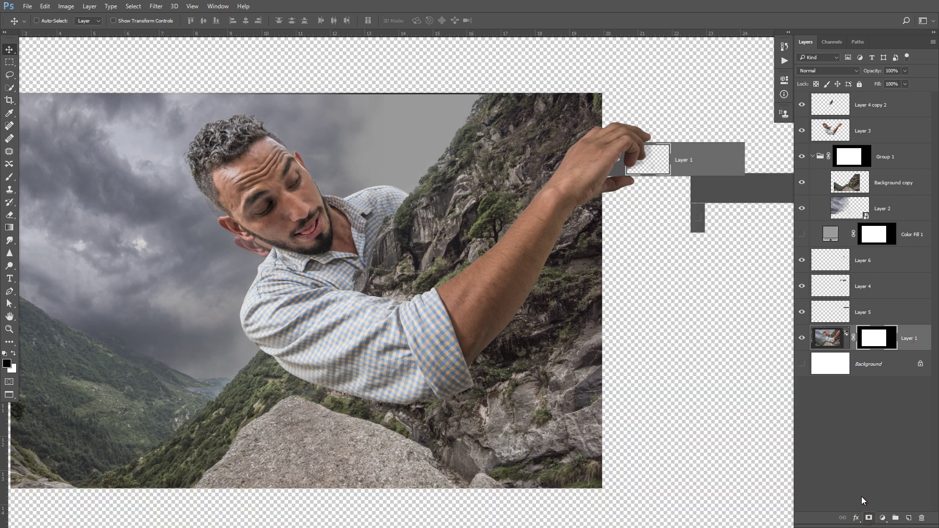
pyautogui.hotkey('ctrl', 'i')
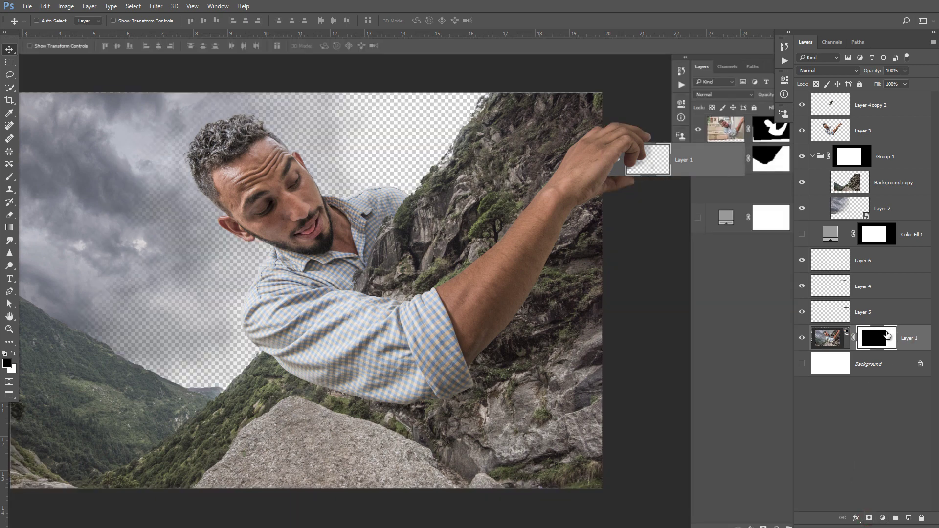
# - Toggle Group 1 and Layer 2 visibility to compare the masked result
pyautogui.click(802, 157)
pyautogui.click(802, 157)
pyautogui.click(851, 183)
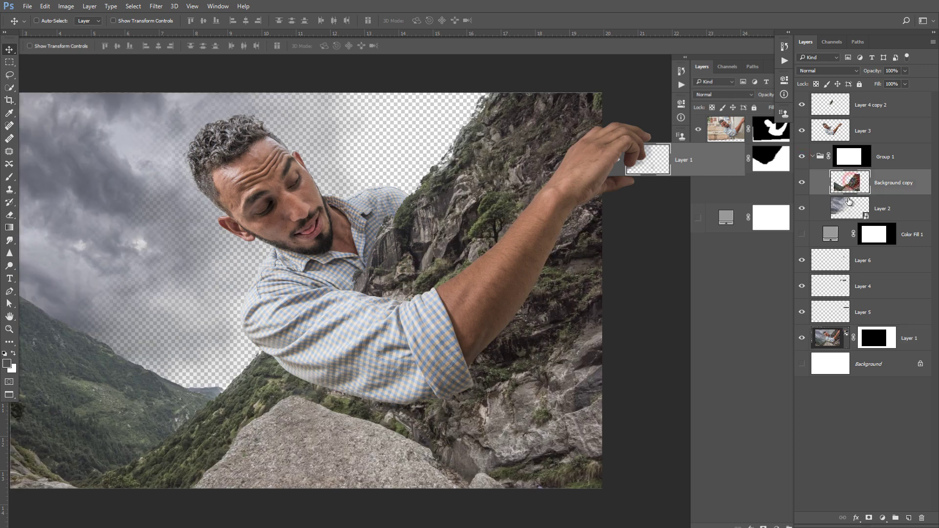
pyautogui.click(850, 205)
pyautogui.click(802, 209)
# - Recentre the climber in view and add empty Layer 7 above Layer 4
pyautogui.scroll(-2, 430, 301)
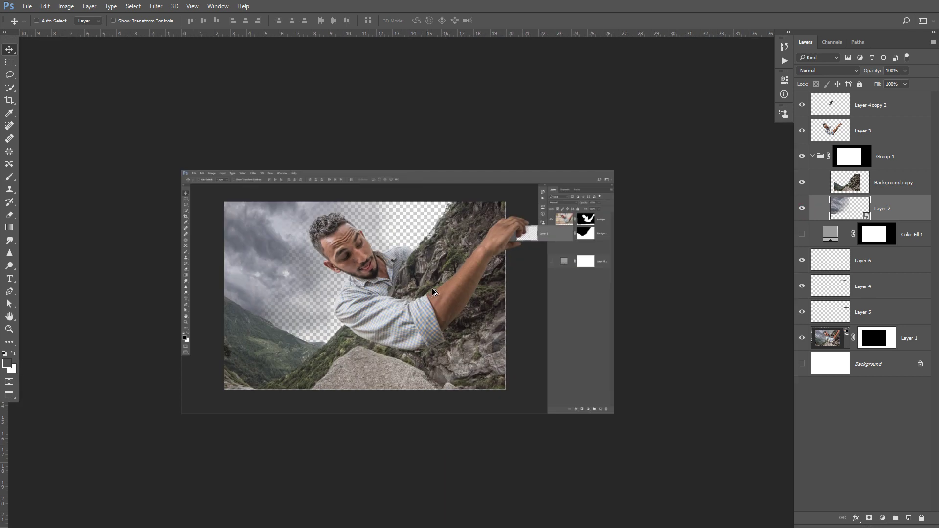
pyautogui.scroll(2, 424, 299)
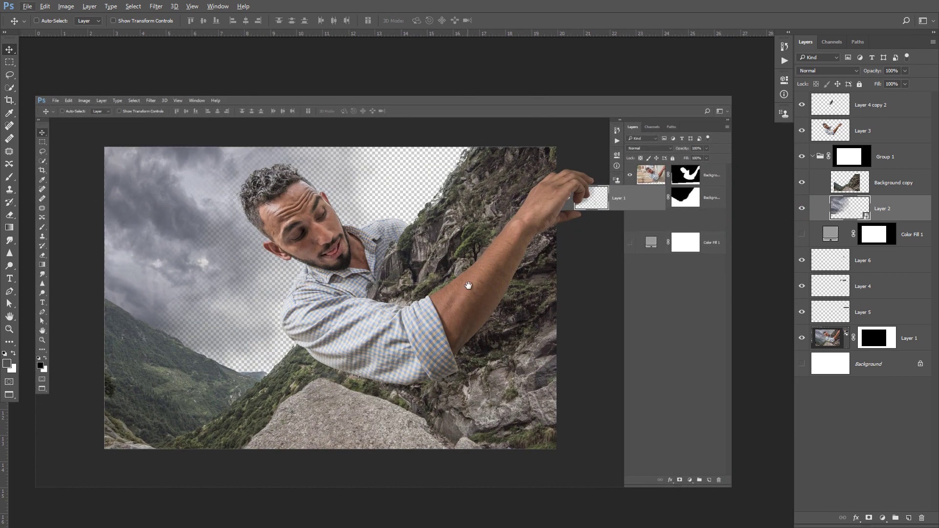
pyautogui.moveTo(468, 285); pyautogui.dragTo(489, 269)
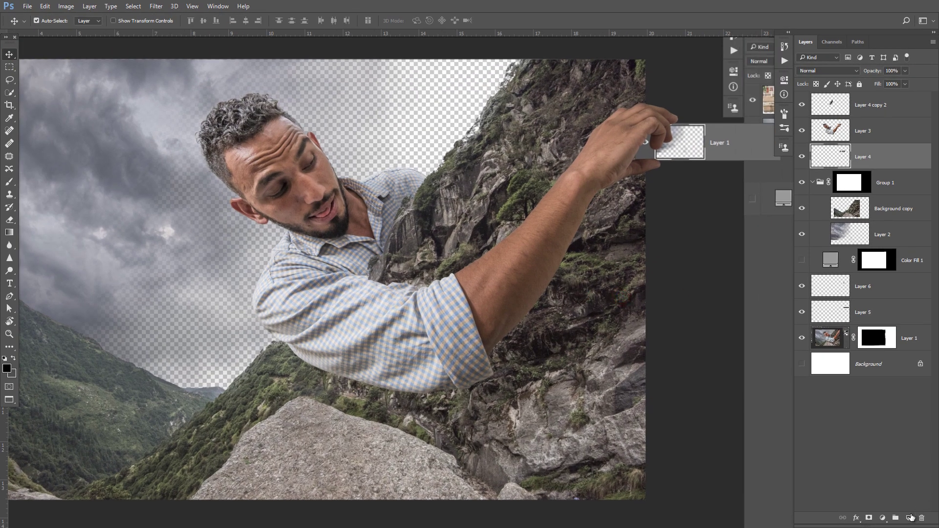
pyautogui.click(910, 517)
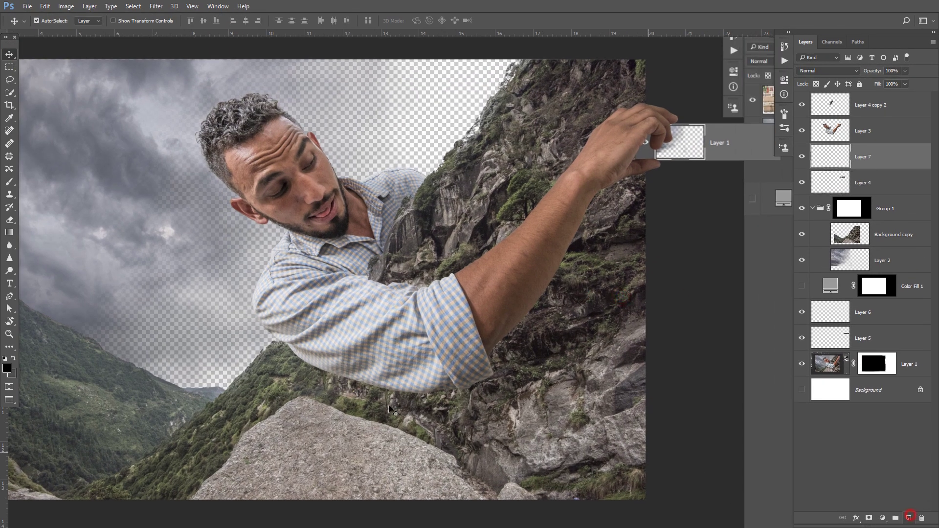
# - Dab soft shadow beside the hand and fingertips on Layer 7
pyautogui.click(12, 183)
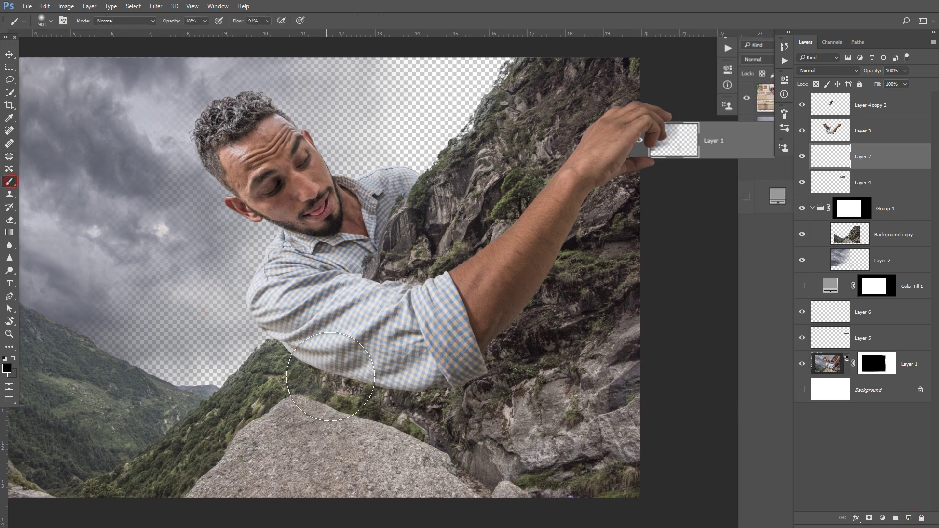
pyautogui.press('[')
pyautogui.press('[')
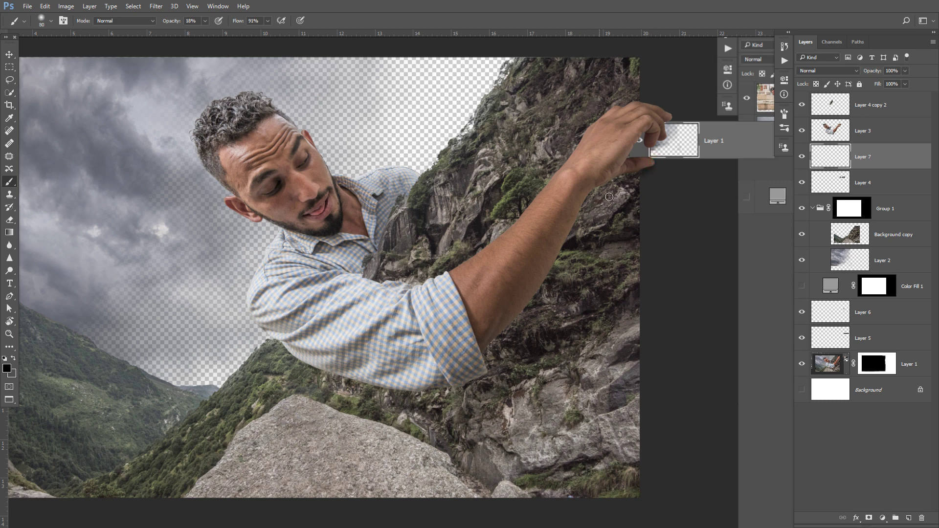
pyautogui.press(']')
pyautogui.press(']')
pyautogui.press(']')
pyautogui.click(632, 174)
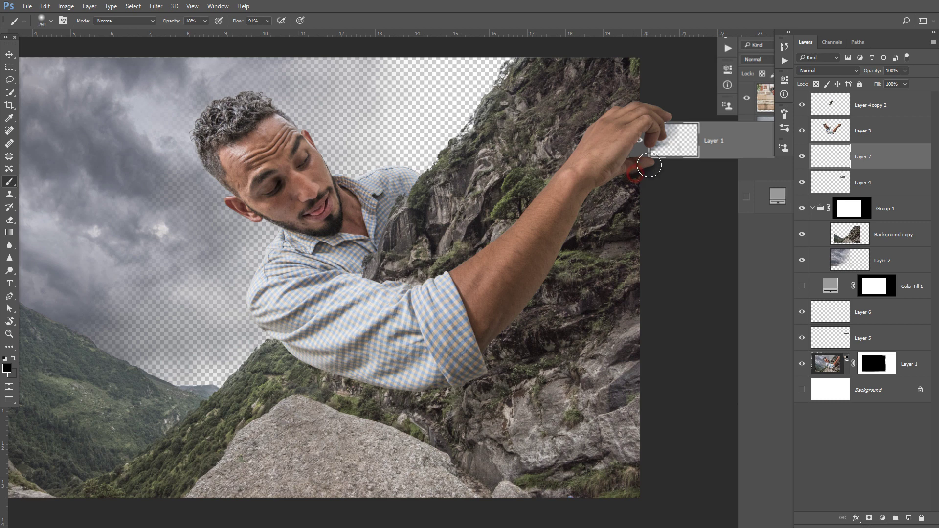
pyautogui.click(641, 173)
pyautogui.press(']')
pyautogui.press(']')
pyautogui.press('[')
pyautogui.press('[')
pyautogui.press('[')
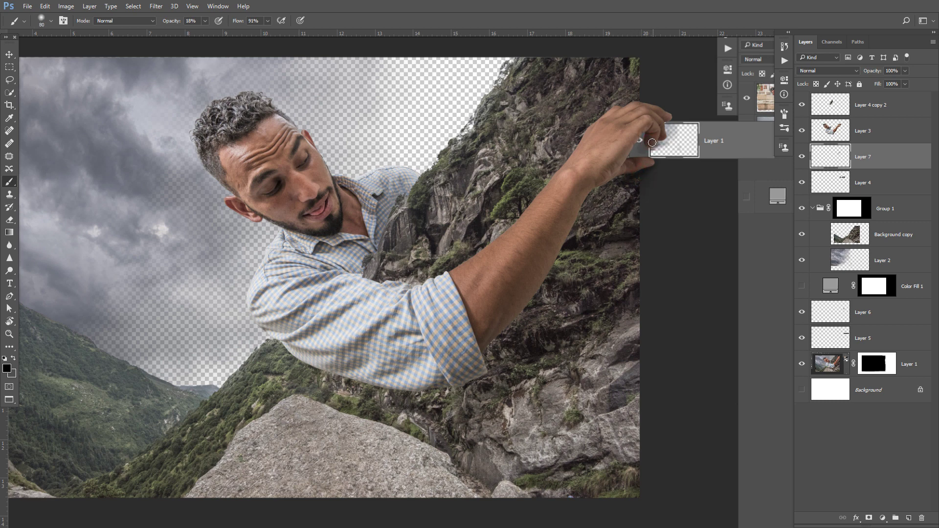
# - Paint more shadow along the fingers pinching the row, resizing the brush between strokes
pyautogui.moveTo(642, 150); pyautogui.dragTo(648, 145)
pyautogui.press(']')
pyautogui.press(']')
pyautogui.press('[')
pyautogui.click(645, 133)
pyautogui.press('[')
pyautogui.click(629, 137)
pyautogui.press(']')
pyautogui.press(']')
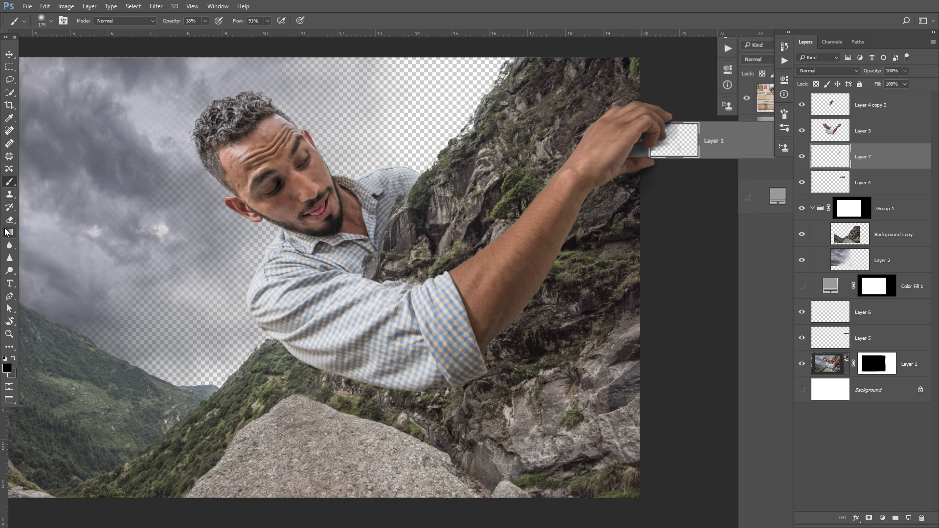
pyautogui.click(10, 220)
# - Erase part of the shadow at 39% eraser opacity, then reset opacity to 100%
pyautogui.press('[')
pyautogui.press('[')
pyautogui.press('[')
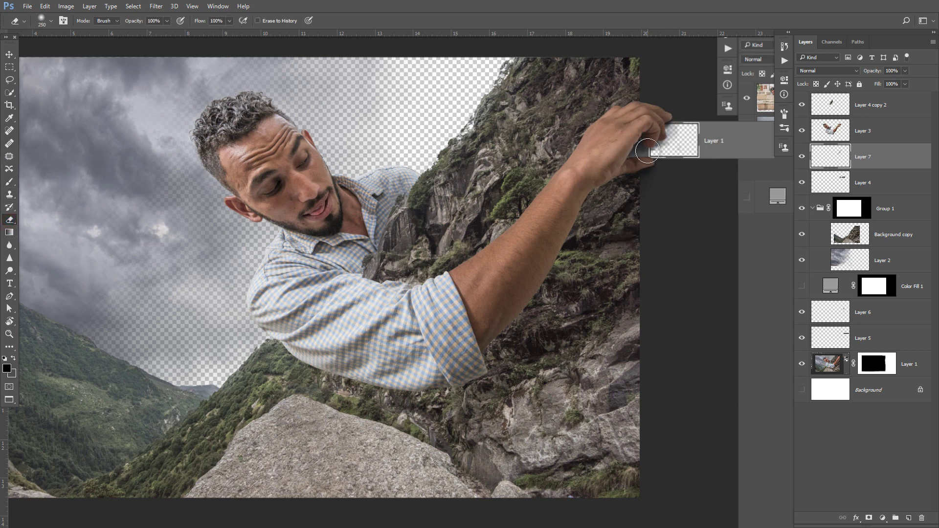
pyautogui.click(167, 21)
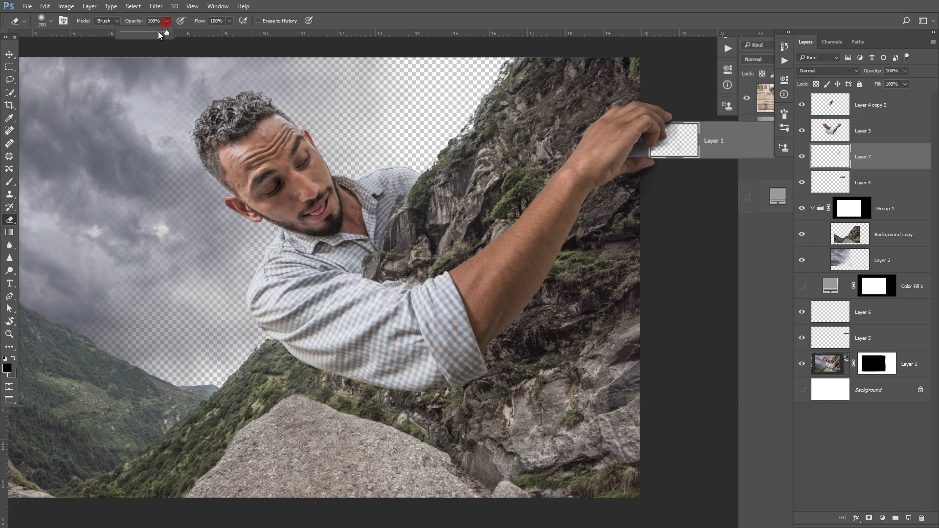
pyautogui.moveTo(167, 32); pyautogui.dragTo(139, 31)
pyautogui.press('[')
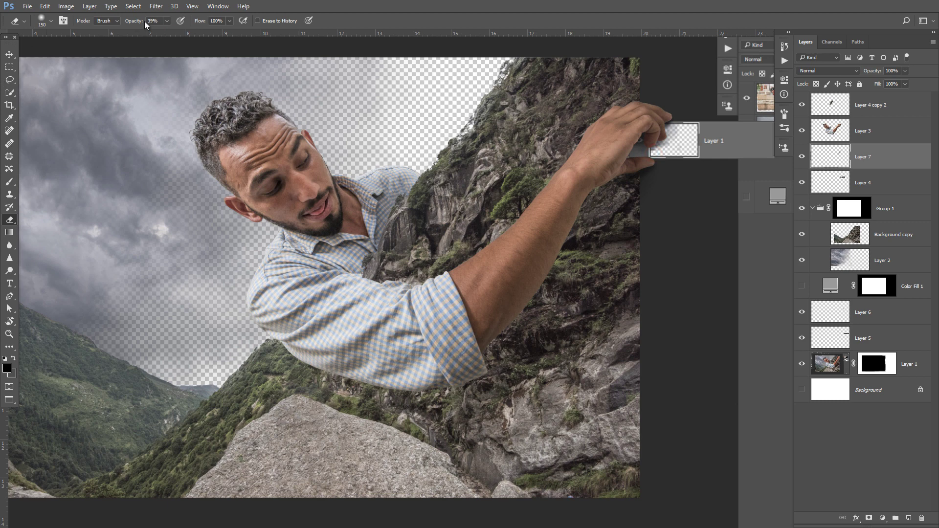
pyautogui.click(167, 22)
pyautogui.moveTo(166, 32); pyautogui.dragTo(233, 46)
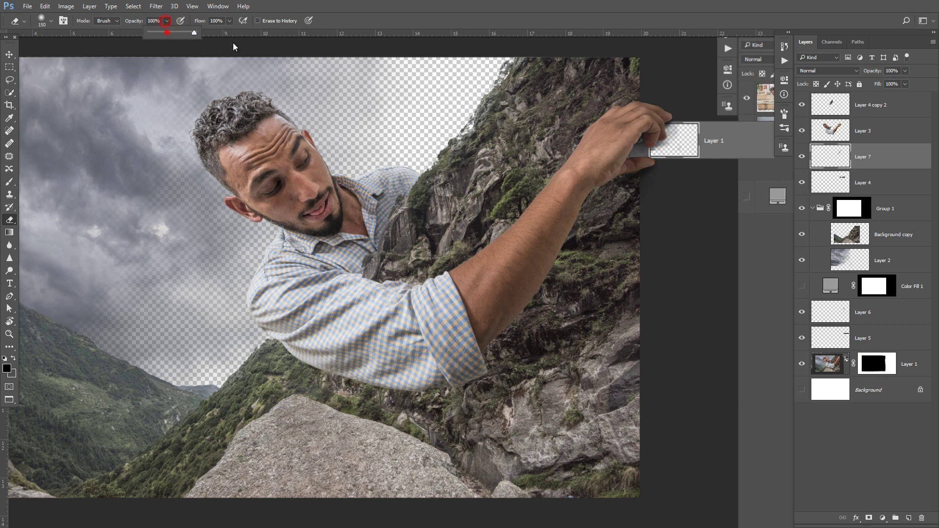
# - Brush more shadow dabs near the hand and on the rock beside the arm
pyautogui.click(9, 182)
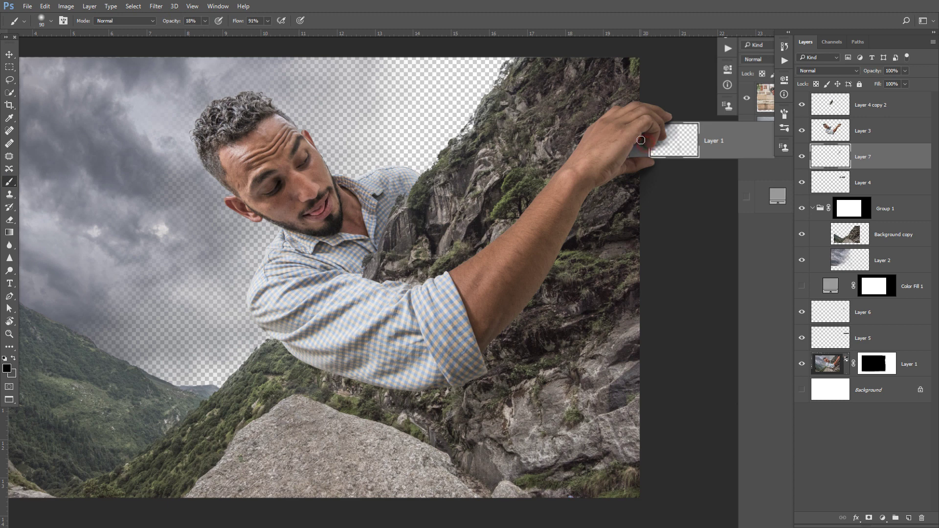
pyautogui.press(']')
pyautogui.press(']')
pyautogui.press(']')
pyautogui.press('[')
pyautogui.press('[')
pyautogui.click(659, 137)
pyautogui.press('[')
pyautogui.press(']')
pyautogui.press(']')
pyautogui.click(638, 178)
pyautogui.press(']')
pyautogui.press(']')
pyautogui.press(']')
pyautogui.press('[')
pyautogui.press('[')
# - On Layer 7, dab soft black shadow on the rock right of the forearm and below the hand
pyautogui.click(626, 212)
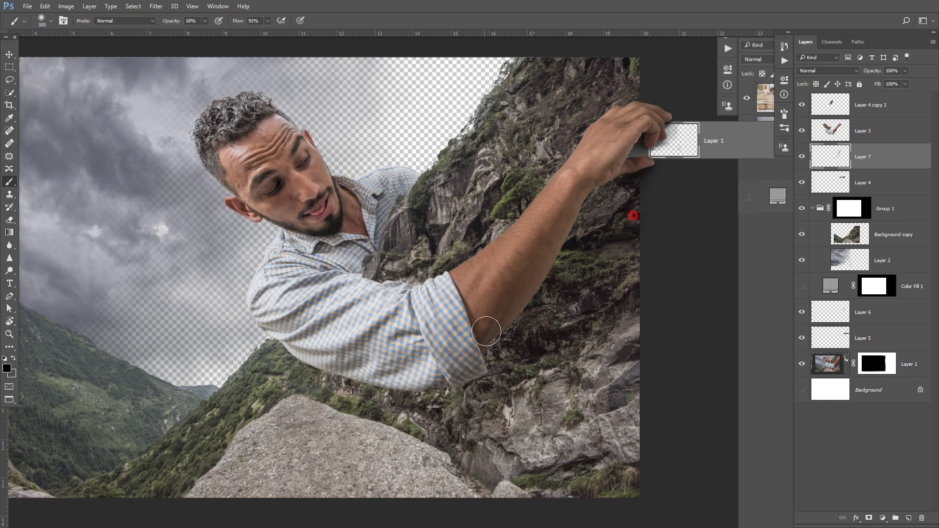
pyautogui.click(623, 210)
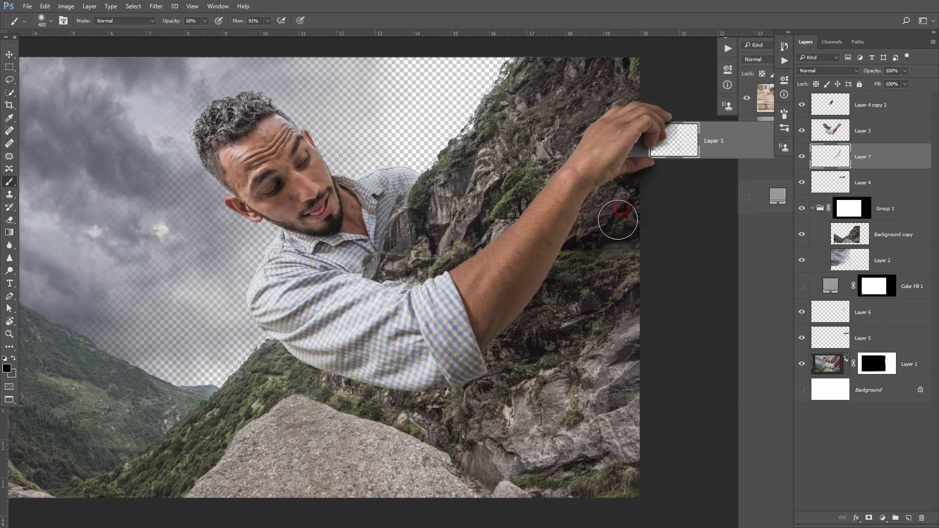
pyautogui.click(622, 210)
pyautogui.click(611, 238)
pyautogui.press(']')
pyautogui.press(']')
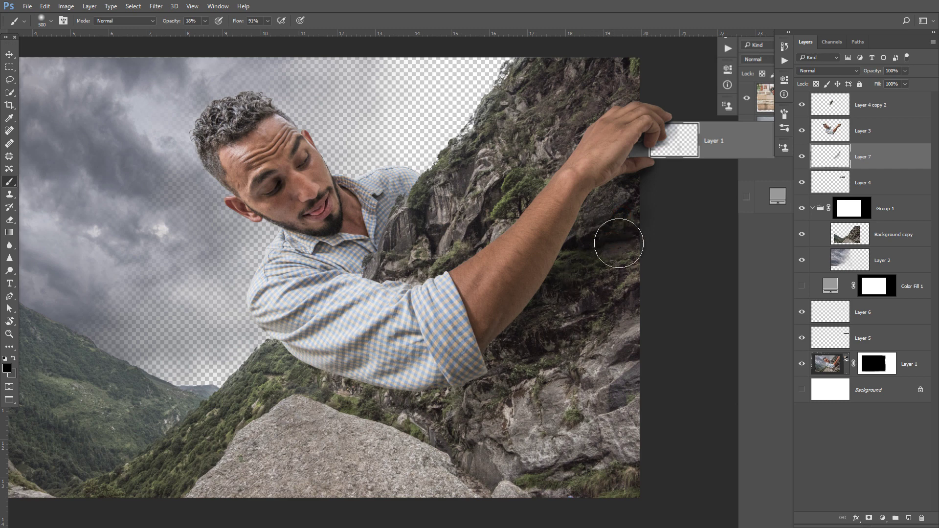
pyautogui.click(618, 234)
pyautogui.press('[')
pyautogui.press('[')
pyautogui.press('[')
# - Paint shadow along the bottom of the sleeve and on the rock under the elbow
pyautogui.click(491, 360)
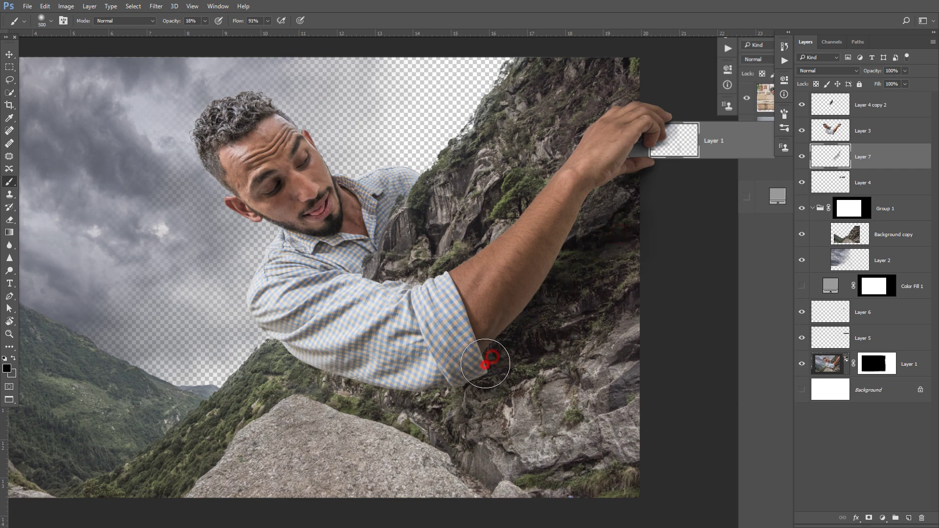
pyautogui.click(474, 372)
pyautogui.moveTo(457, 378); pyautogui.dragTo(389, 391)
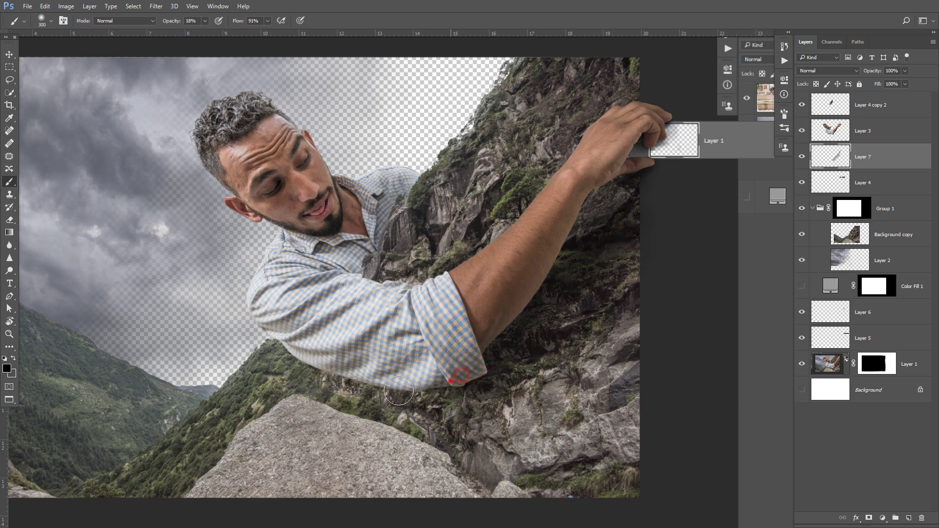
pyautogui.click(273, 336)
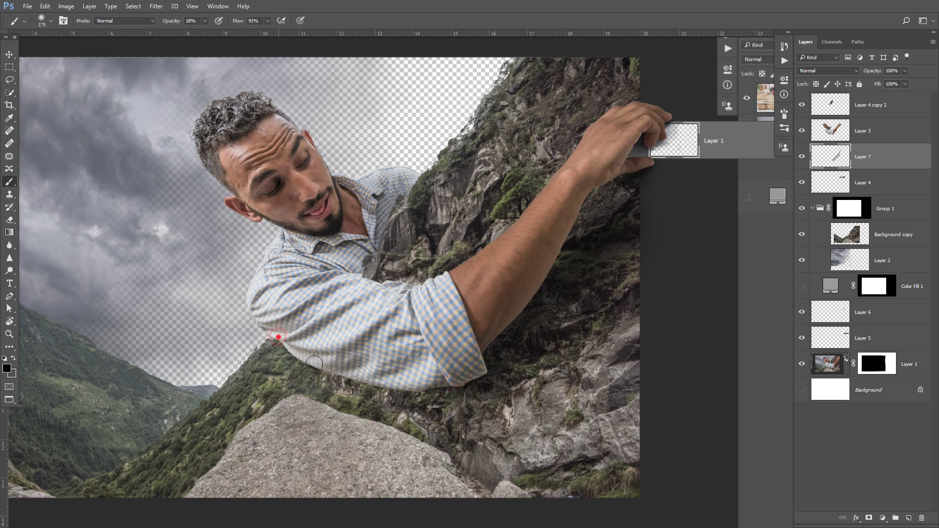
pyautogui.click(285, 340)
pyautogui.click(304, 336)
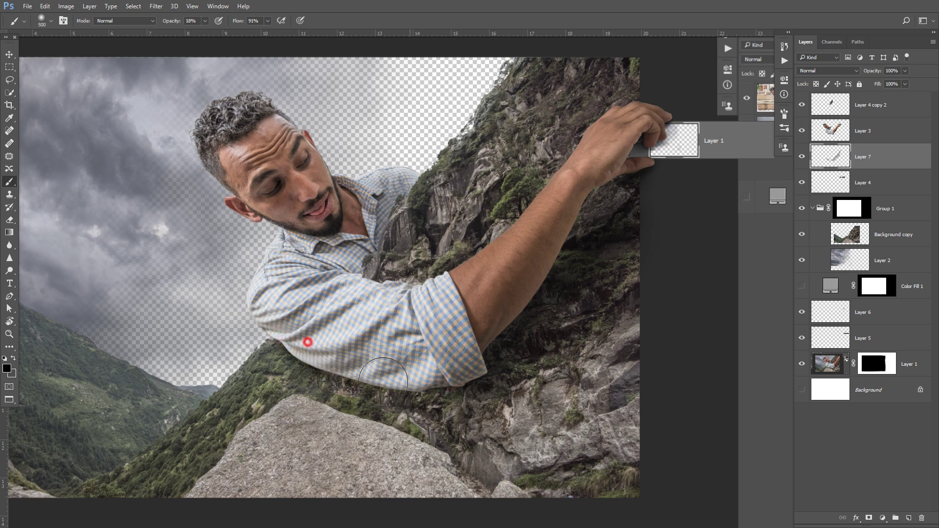
# - With a larger brush, deepen the shadow under the sleeve and around the cuff
pyautogui.press(']')
pyautogui.press(']')
pyautogui.press(']')
pyautogui.click(357, 358)
pyautogui.click(389, 368)
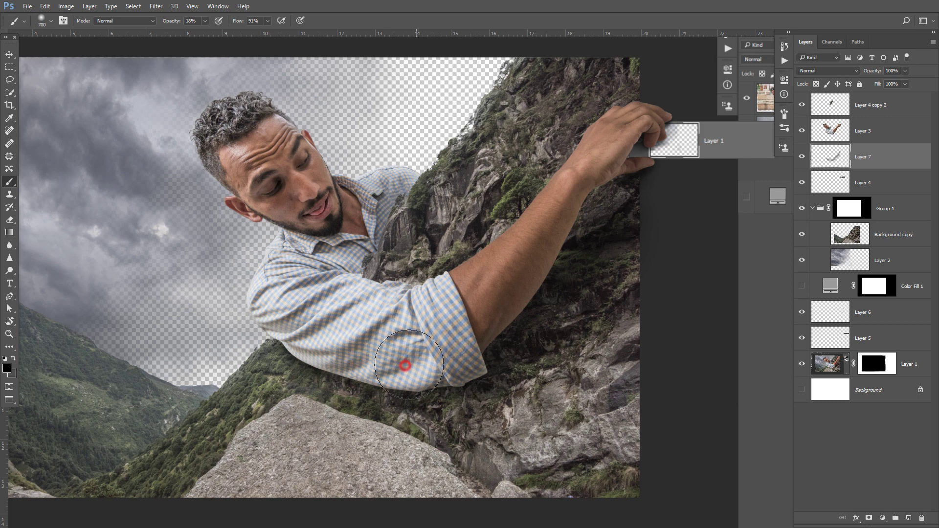
pyautogui.click(419, 375)
pyautogui.press(']')
pyautogui.press(']')
pyautogui.press(']')
pyautogui.click(473, 380)
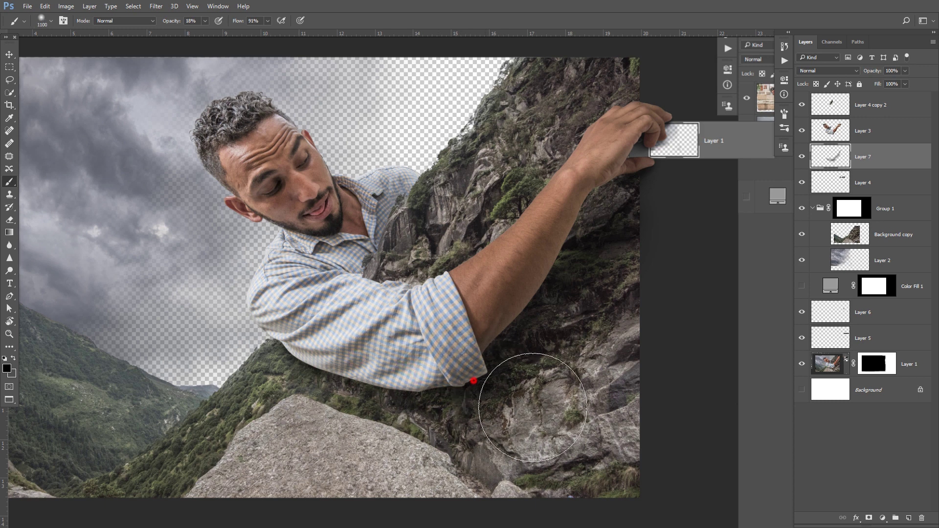
pyautogui.click(360, 358)
pyautogui.click(478, 373)
# - Erase overspill near the rock edge and fade the shadow on the rock below the sleeve
pyautogui.click(530, 337)
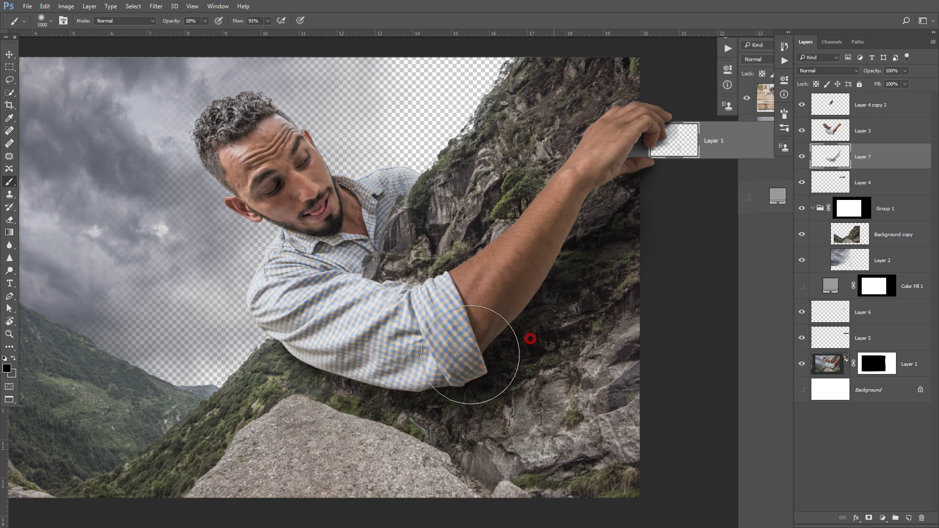
pyautogui.click(10, 220)
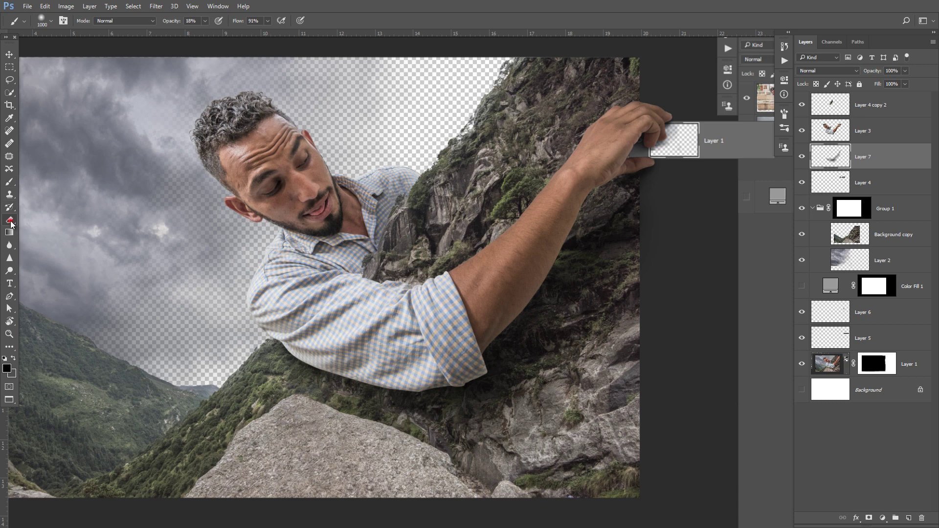
pyautogui.click(241, 363)
pyautogui.click(237, 386)
pyautogui.click(336, 463)
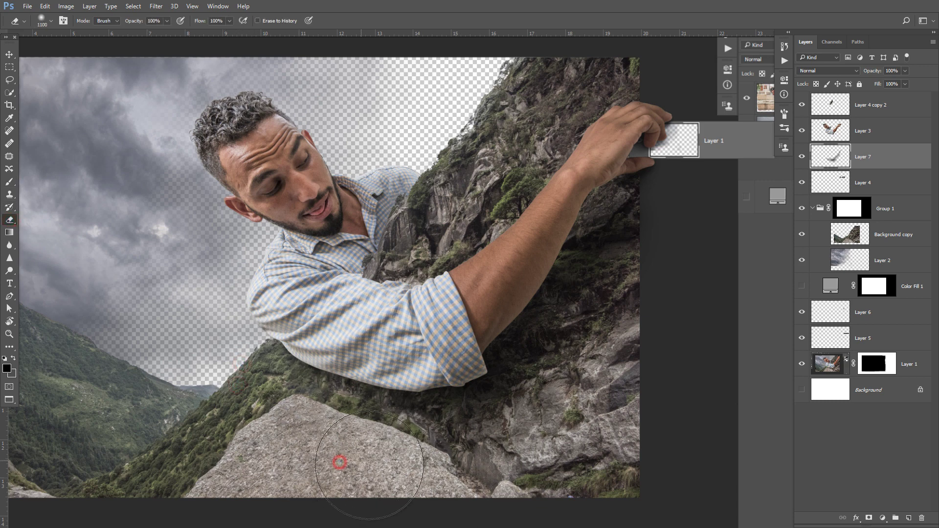
pyautogui.click(373, 465)
pyautogui.click(401, 483)
pyautogui.click(491, 487)
# - Lighten the rock shadows on the right with a larger eraser
pyautogui.press(']')
pyautogui.press(']')
pyautogui.press(']')
pyautogui.click(561, 443)
pyautogui.click(601, 389)
pyautogui.press(']')
pyautogui.press(']')
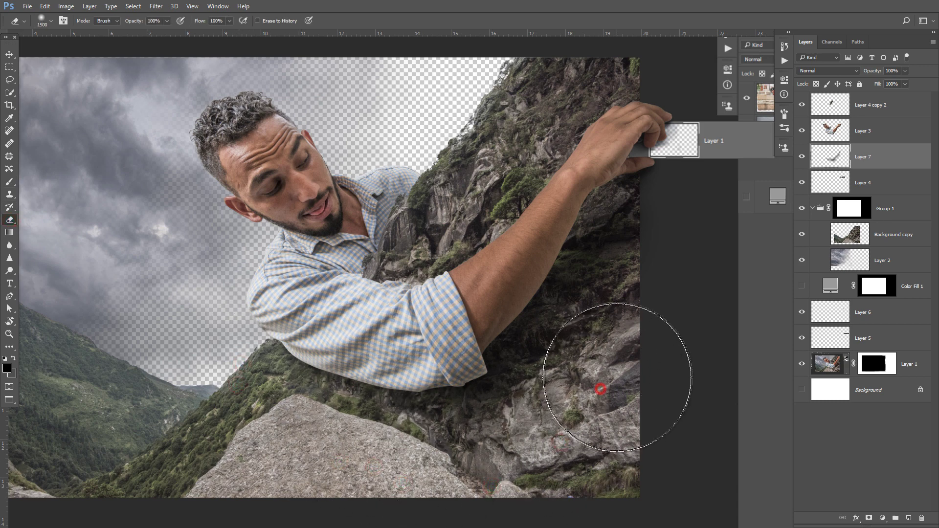
pyautogui.click(625, 373)
pyautogui.click(615, 423)
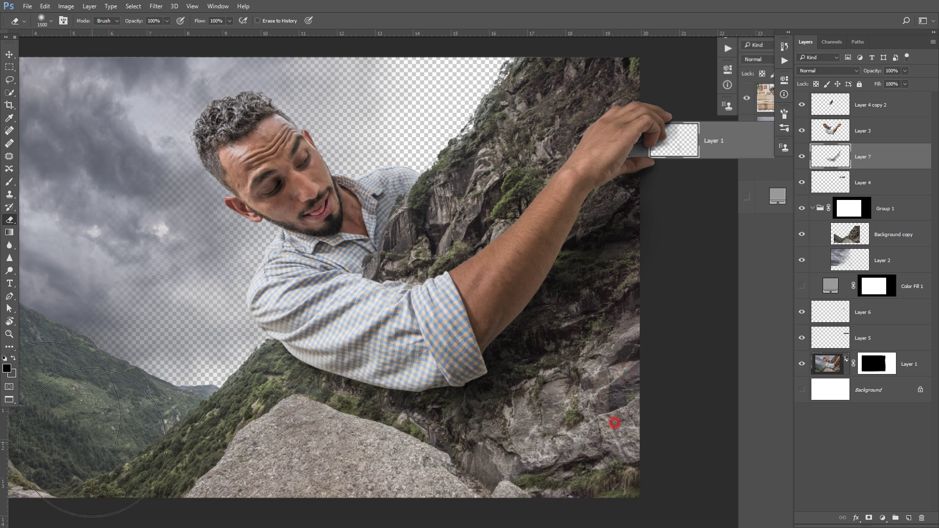
# - With a smaller soft brush, paint shadow along the sleeve's lower edge
pyautogui.click(9, 181)
pyautogui.press('[')
pyautogui.press('[')
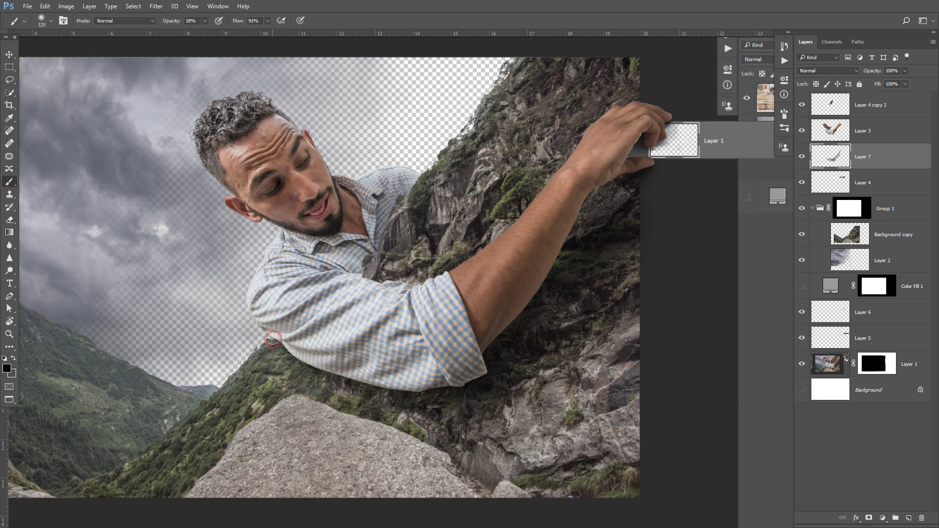
pyautogui.click(266, 338)
pyautogui.click(299, 356)
pyautogui.click(356, 374)
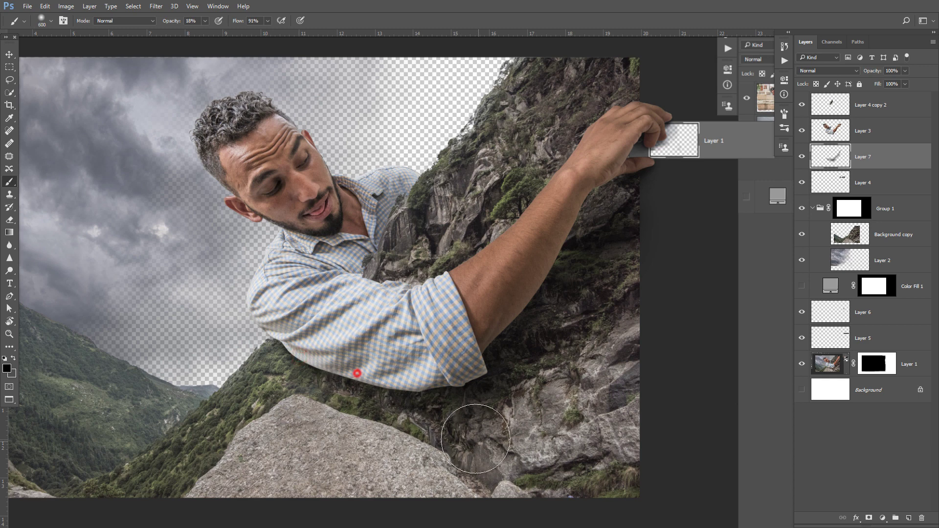
pyautogui.click(372, 388)
# - Darken the rock shadow below the arm, then erase stray shadow along the forearm
pyautogui.press(']')
pyautogui.press(']')
pyautogui.press(']')
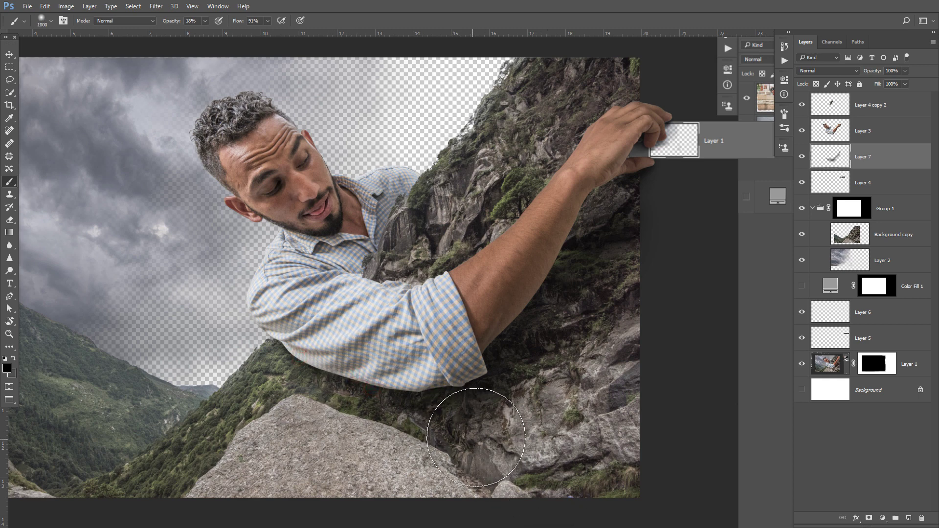
pyautogui.click(487, 430)
pyautogui.press(']')
pyautogui.press(']')
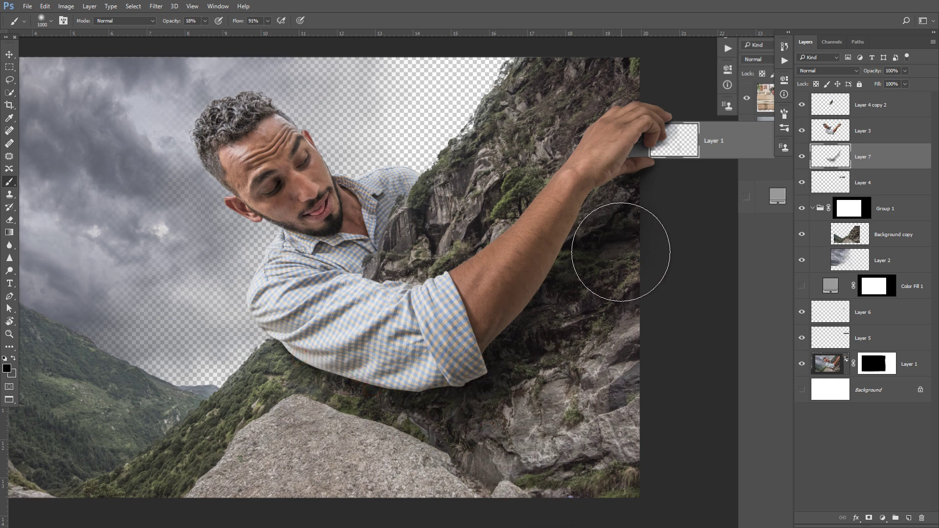
pyautogui.press('[')
pyautogui.press('[')
pyautogui.press('[')
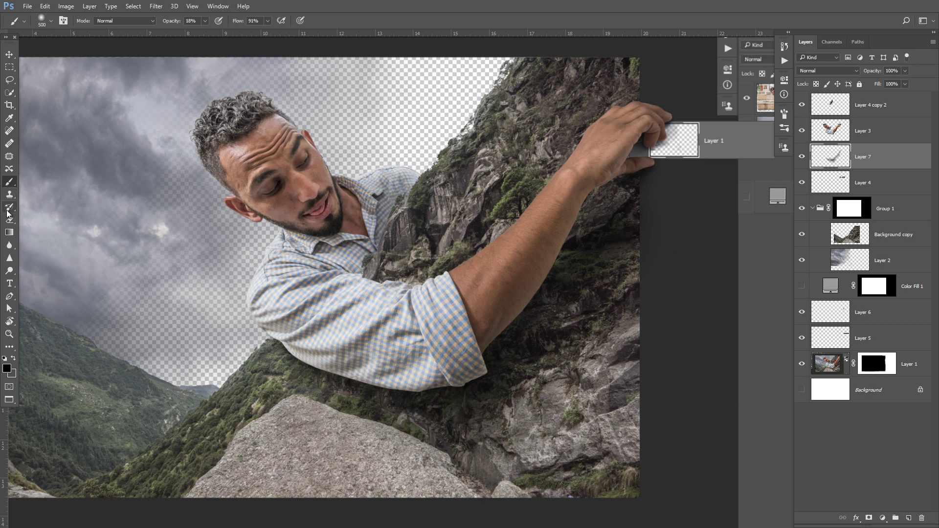
pyautogui.click(10, 219)
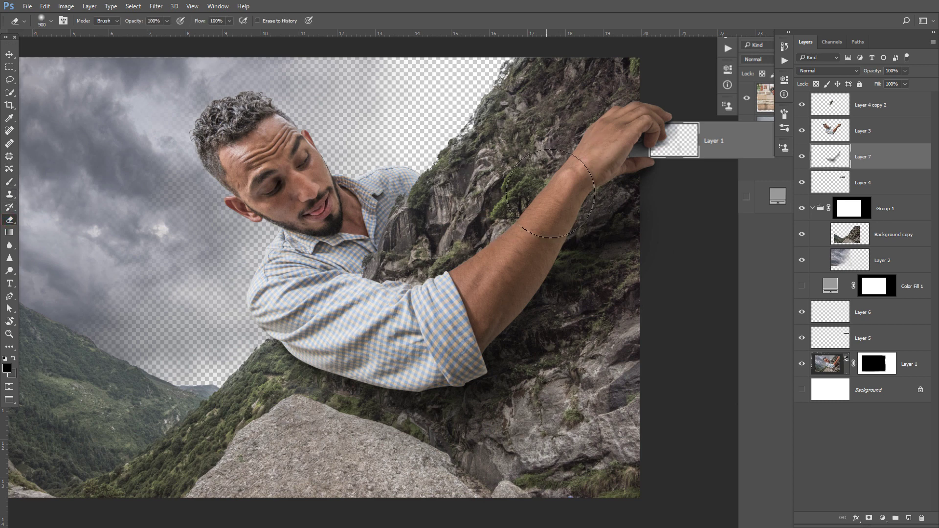
pyautogui.moveTo(557, 189)
pyautogui.mouseDown()
pyautogui.moveTo(511, 219)
pyautogui.moveTo(434, 248)
pyautogui.mouseUp()
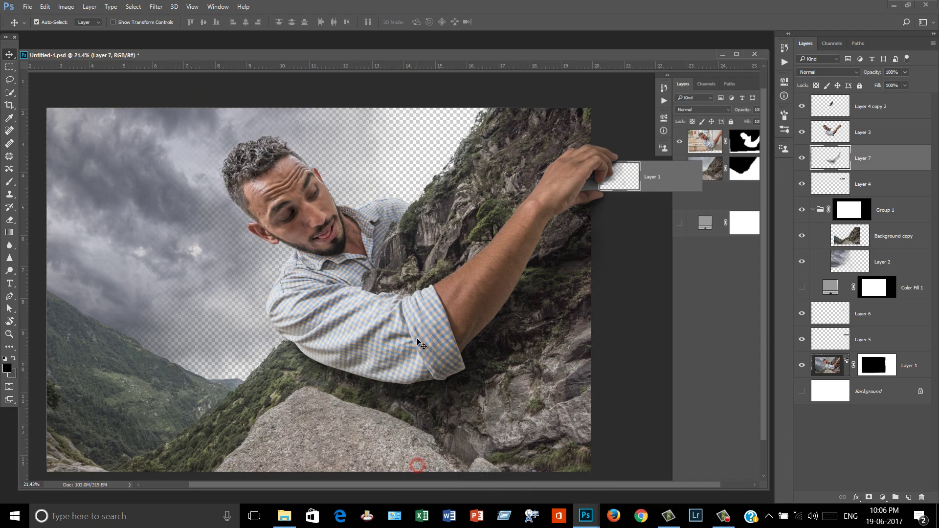
# - Select Layer 3, which holds the man, and look over the composite
pyautogui.click(418, 343)
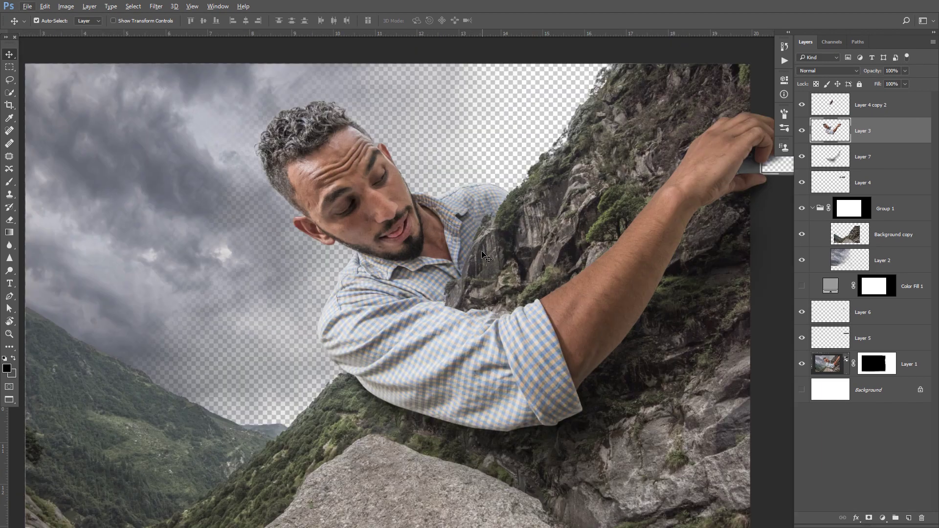
pyautogui.scroll(2, 460, 275)
pyautogui.moveTo(460, 275); pyautogui.dragTo(429, 291)
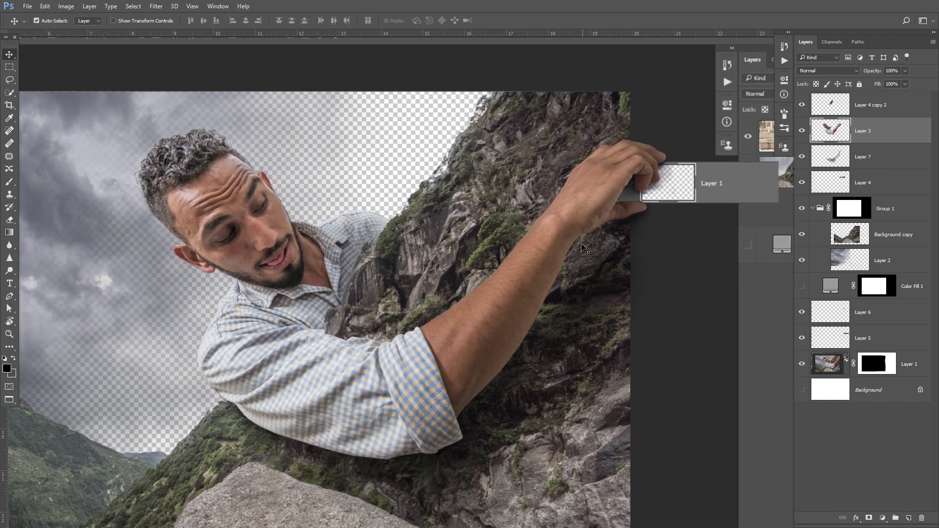
pyautogui.scroll(-2, 497, 226)
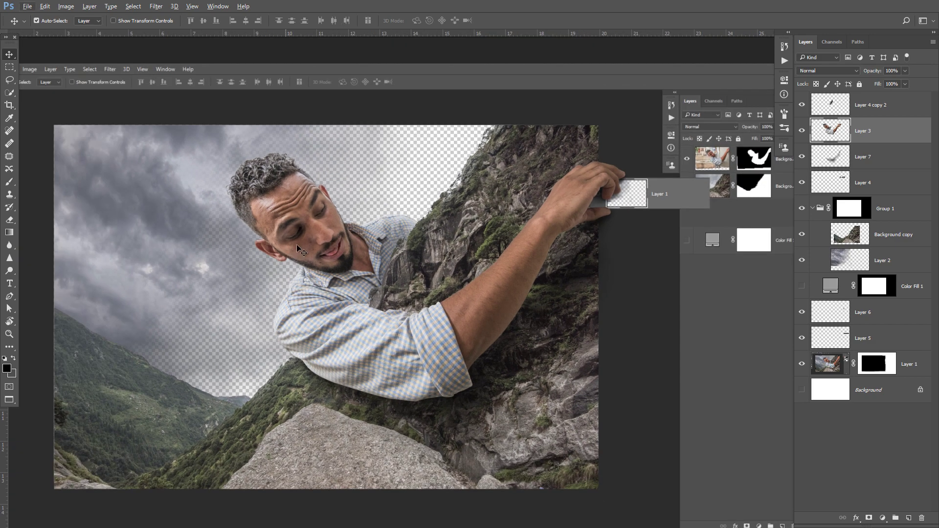
pyautogui.scroll(3, 345, 210)
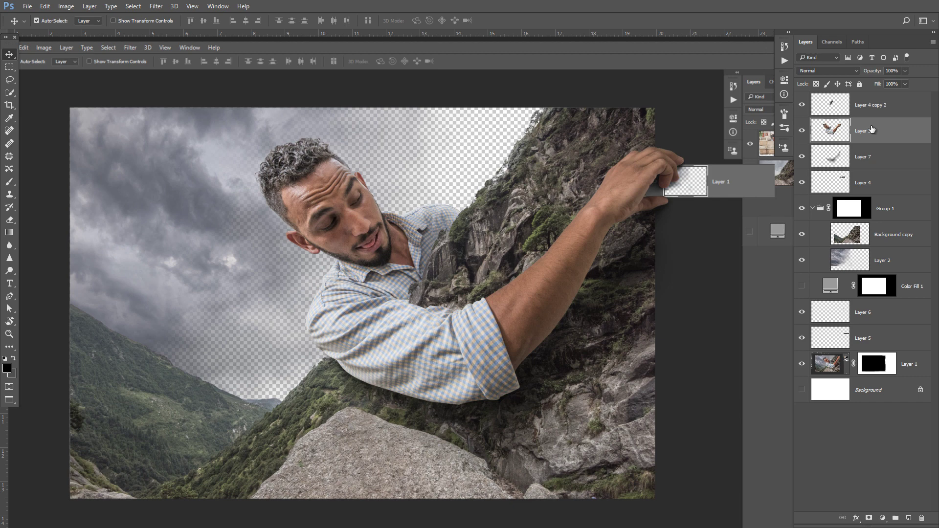
# - Duplicate Layer 3, hide the original, and run Color Efex Pro 4 on the copy
pyautogui.hotkey('ctrl', 'j')
pyautogui.click(802, 157)
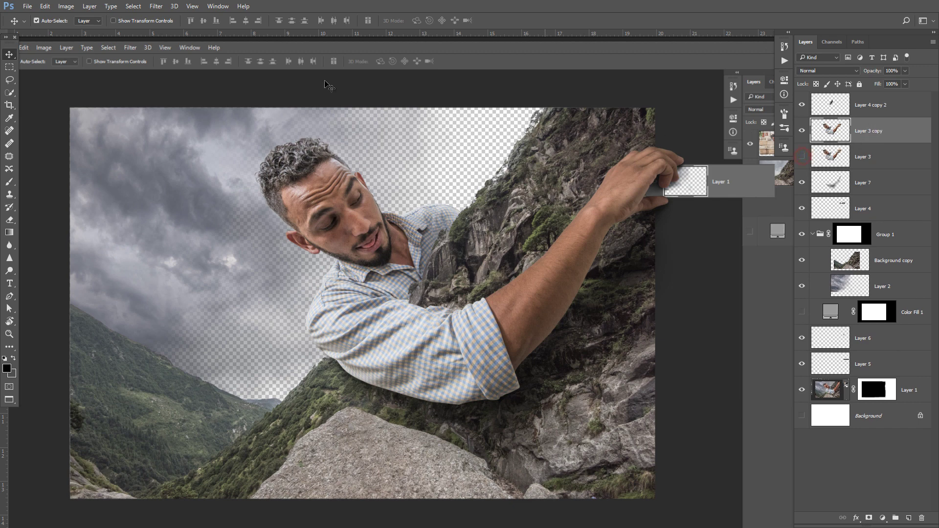
pyautogui.click(156, 6)
pyautogui.moveTo(181, 277)
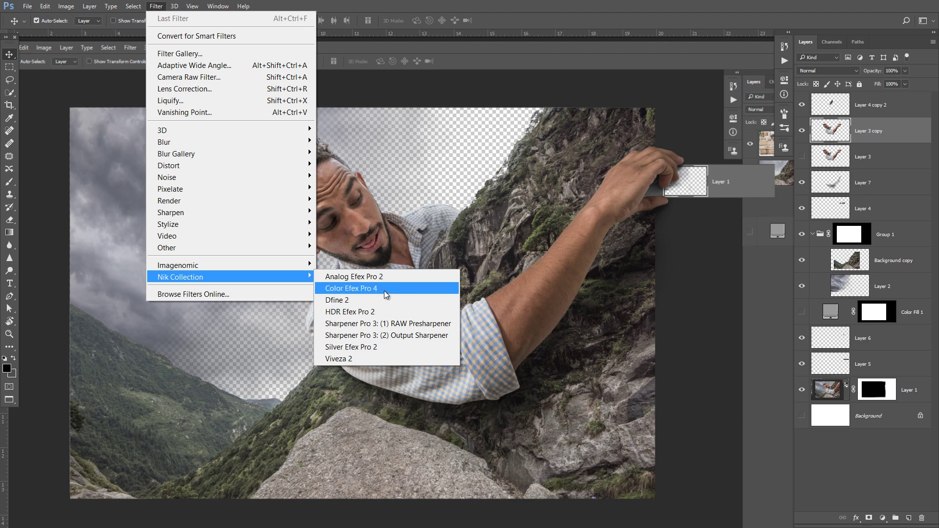
pyautogui.click(384, 290)
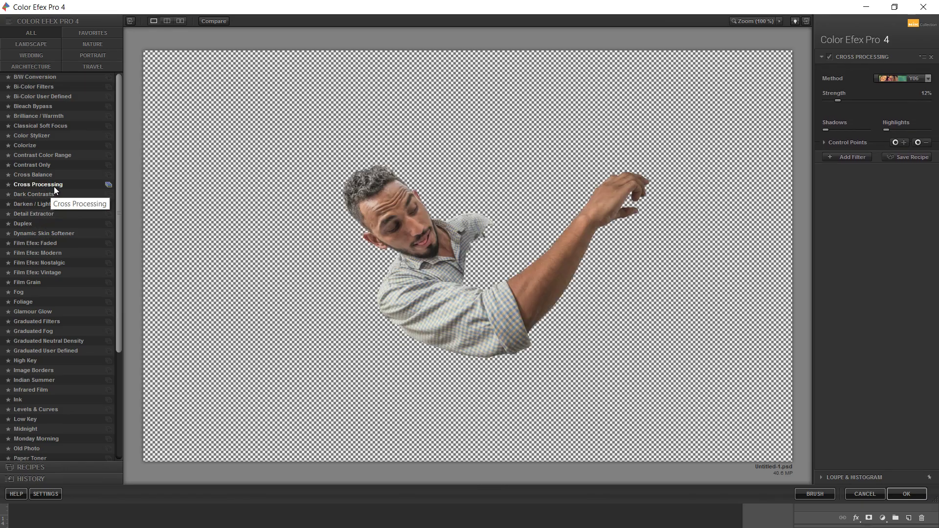
# - Apply Detail Extractor's 02 - Strong Large Details preset (33%, 38% contrast) and return to Photoshop
pyautogui.click(57, 215)
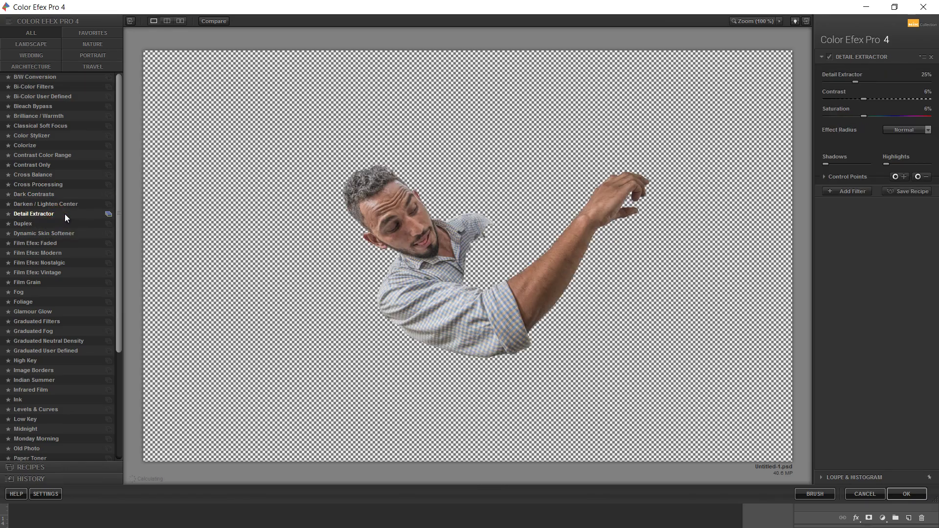
pyautogui.click(98, 213)
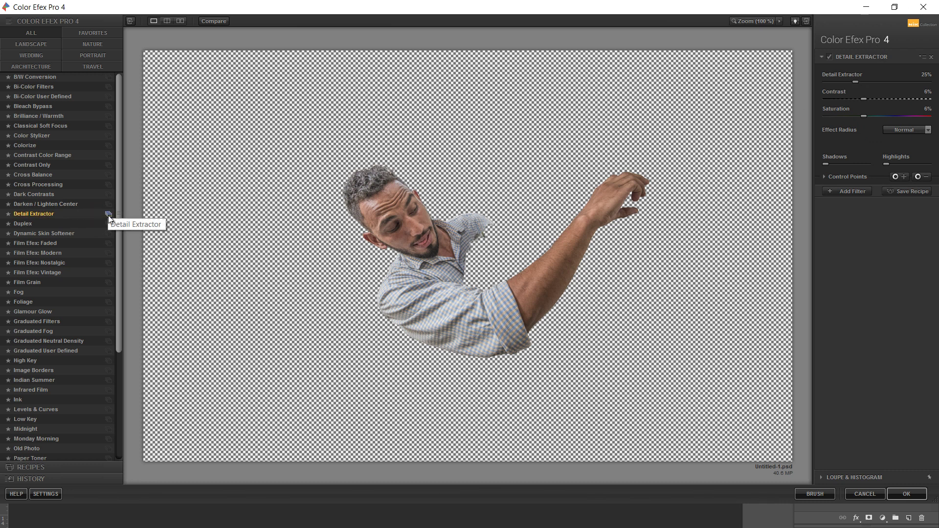
pyautogui.click(109, 216)
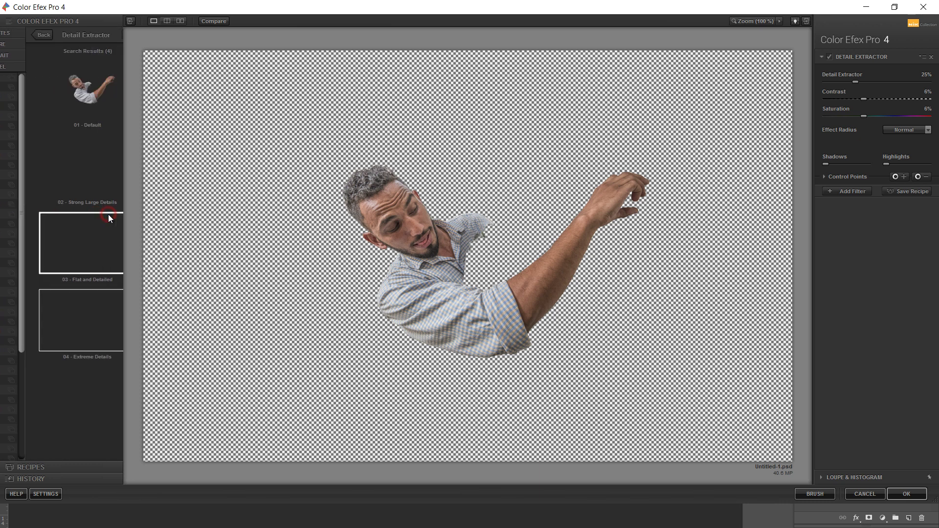
pyautogui.click(84, 178)
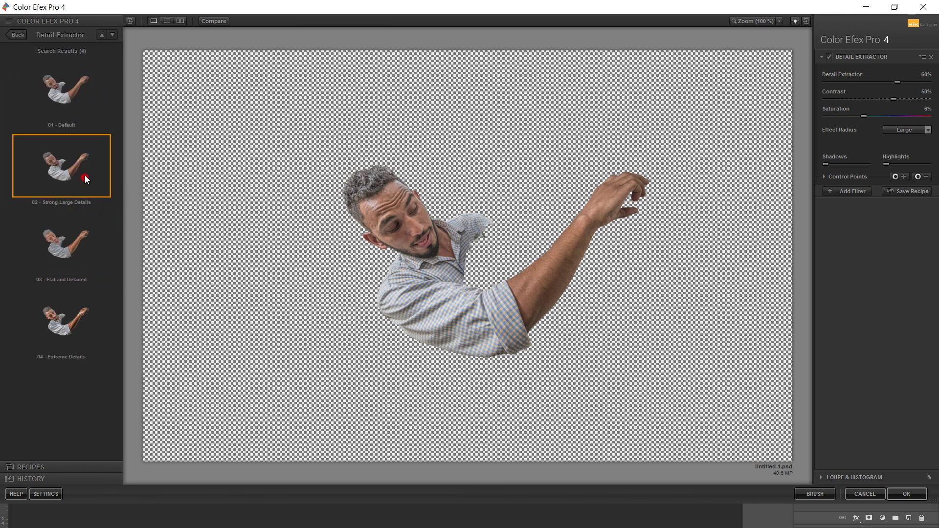
pyautogui.click(83, 82)
pyautogui.click(85, 142)
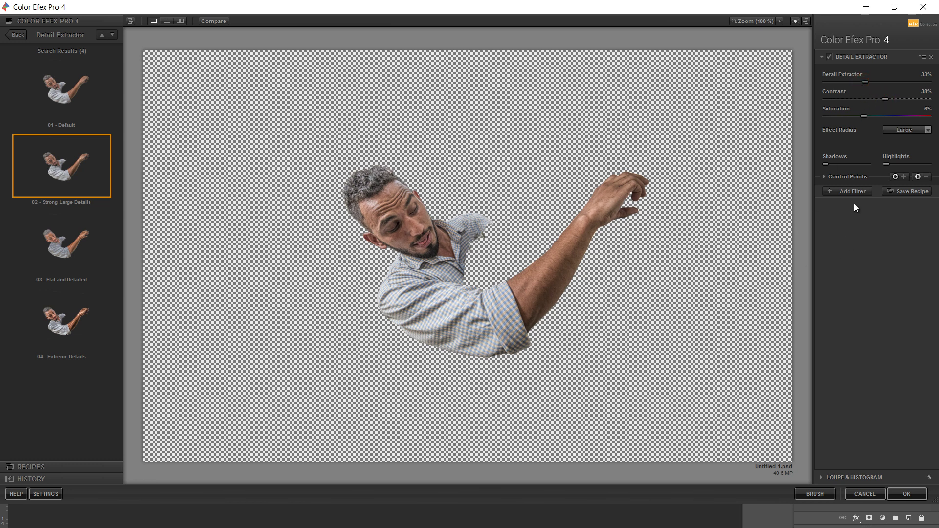
pyautogui.click(907, 496)
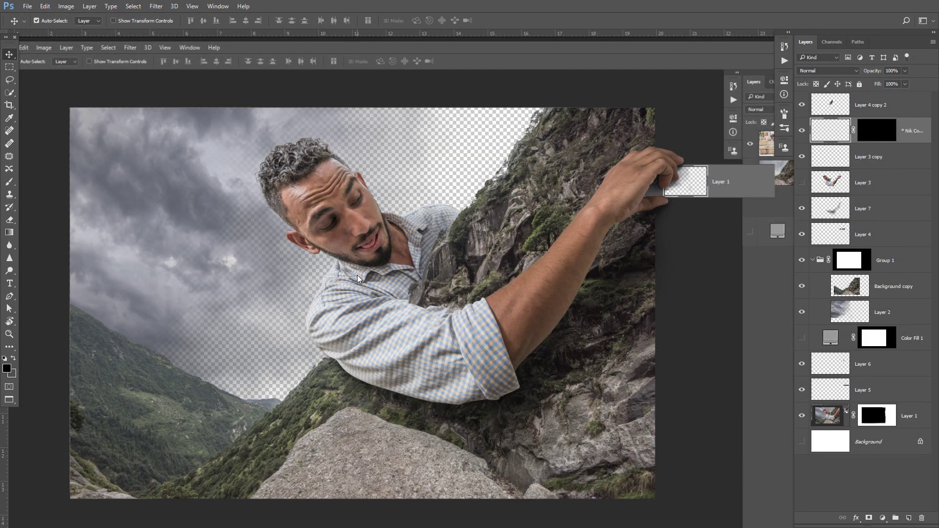
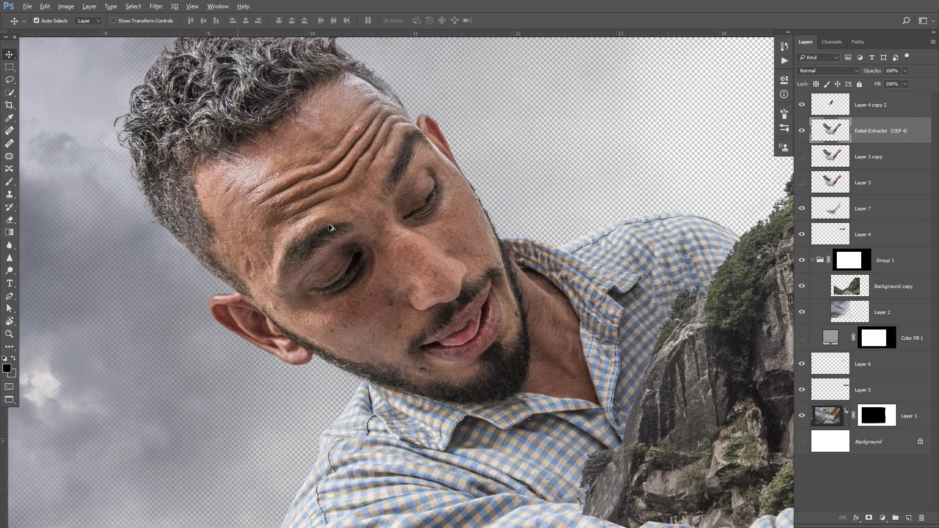
# - Zoom in on the forehead and toggle the Detail Extractor layer off and on to compare
pyautogui.moveTo(333, 223); pyautogui.dragTo(272, 263)
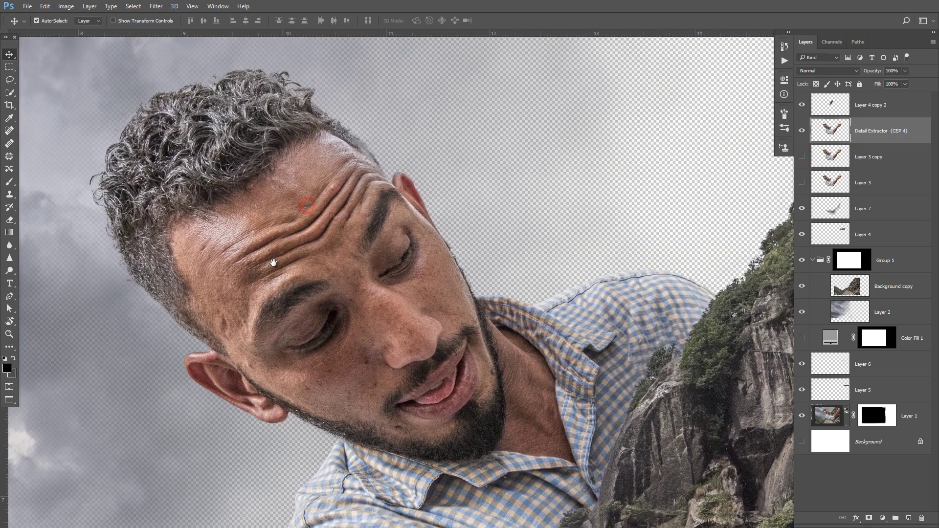
pyautogui.click(802, 131)
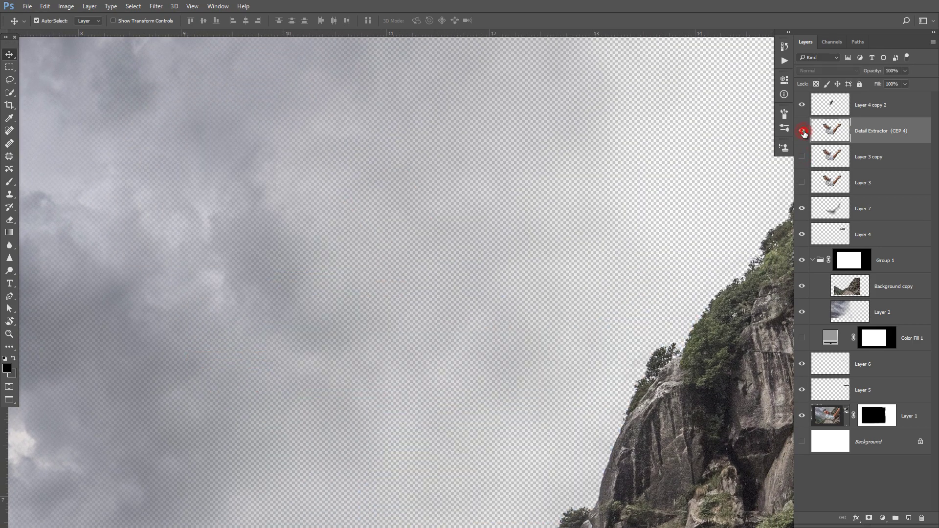
pyautogui.click(802, 157)
pyautogui.click(802, 131)
pyautogui.click(802, 157)
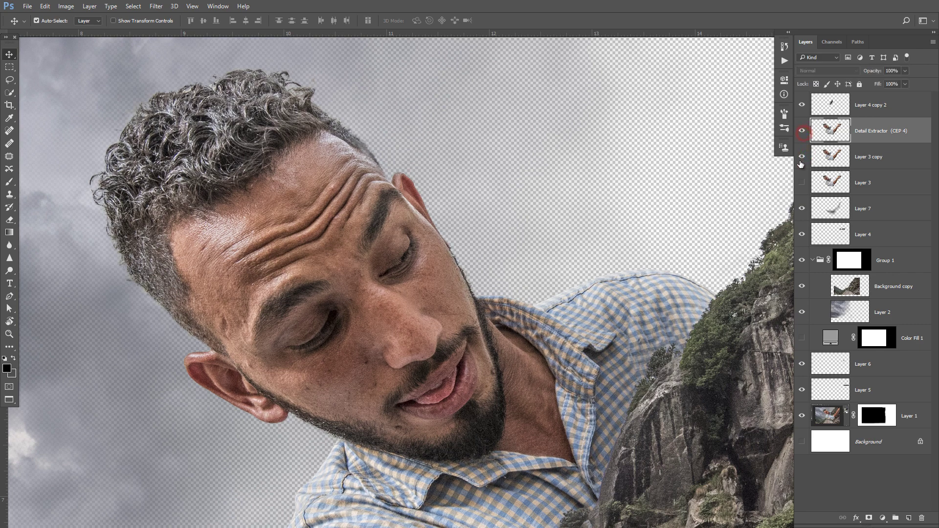
# - With a resized Mixer Brush, blend the skin along the forehead hairline
pyautogui.click(9, 181)
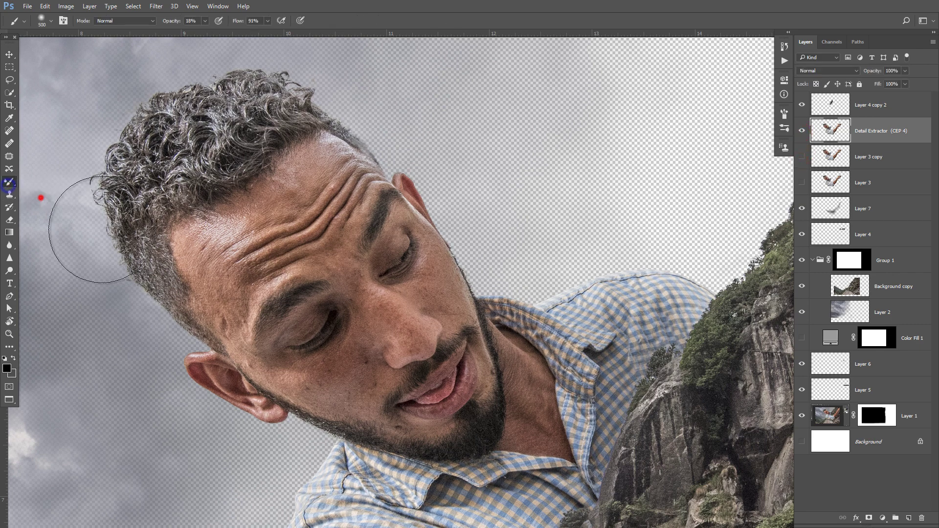
pyautogui.scroll(1, 291, 249)
pyautogui.scroll(1, 290, 250)
pyautogui.moveTo(291, 249); pyautogui.dragTo(315, 304)
pyautogui.press('[')
pyautogui.press('[')
pyautogui.press('[')
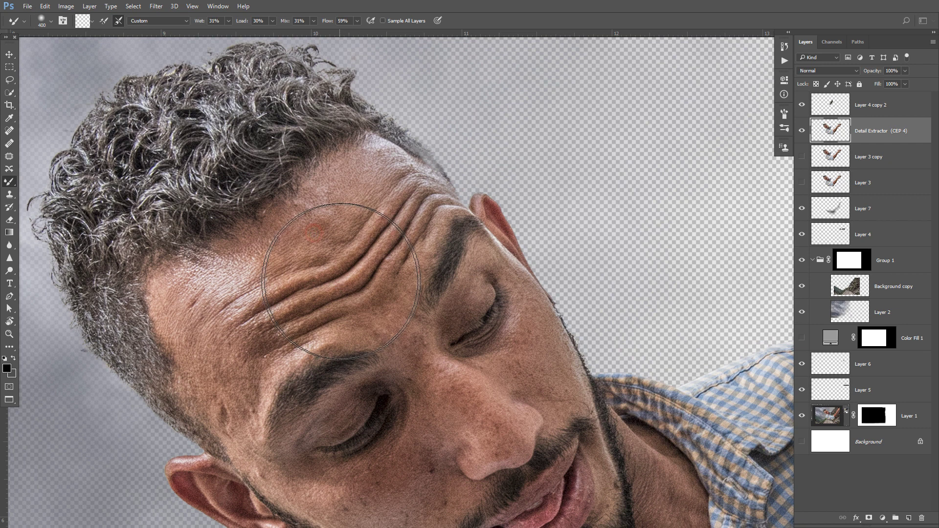
pyautogui.press('[')
pyautogui.press('[')
pyautogui.press('[')
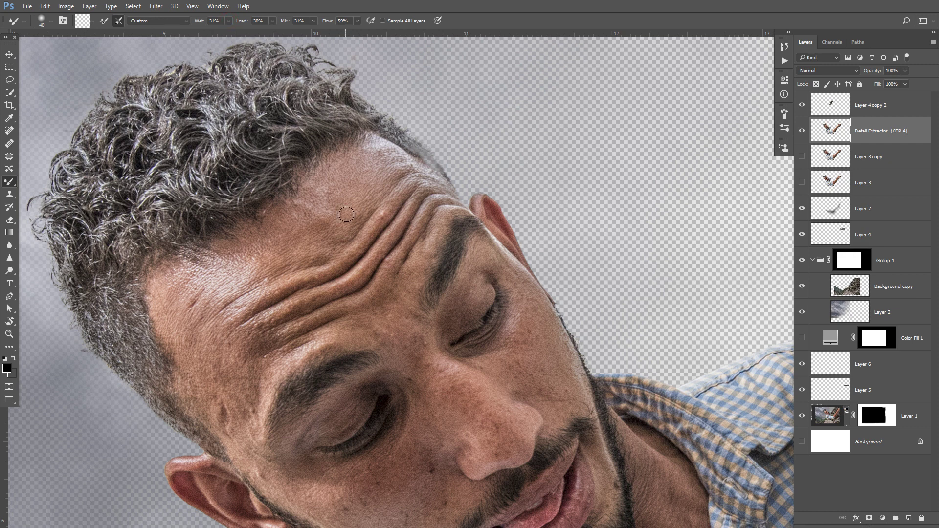
pyautogui.press('[')
pyautogui.press(']')
pyautogui.press(']')
pyautogui.press(']')
pyautogui.moveTo(335, 156); pyautogui.dragTo(374, 147)
pyautogui.click(374, 147)
pyautogui.press(']')
# - Adjust the Mixer Brush Mix and Wet amounts and smooth the upper forehead skin
pyautogui.click(313, 21)
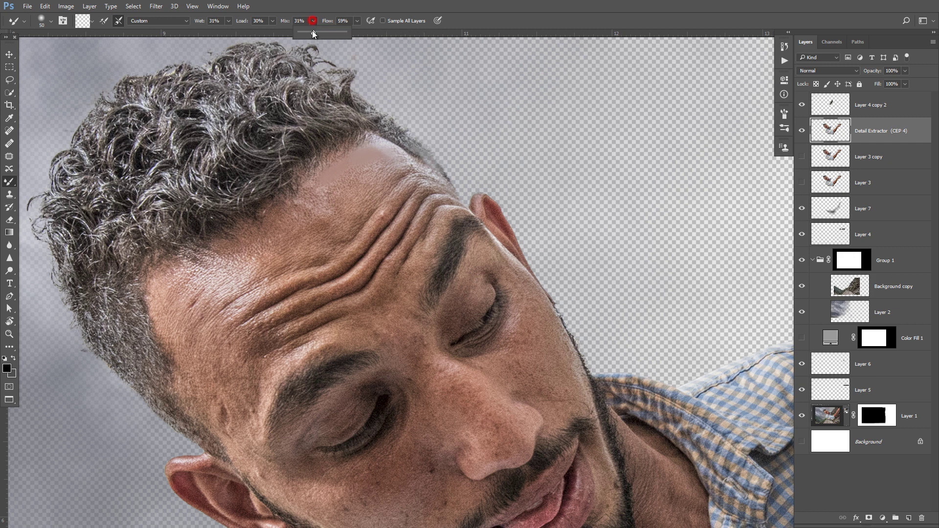
pyautogui.click(228, 21)
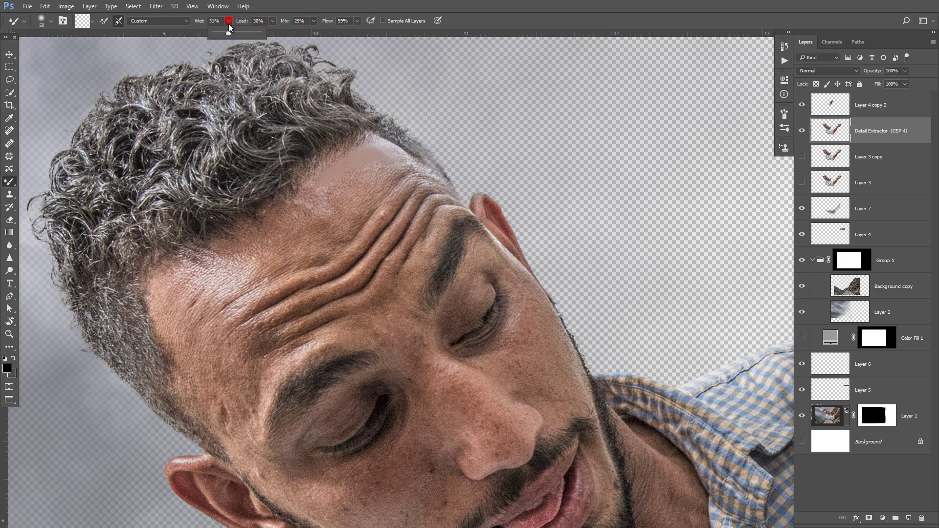
pyautogui.press(']')
pyautogui.click(351, 164)
pyautogui.moveTo(358, 163); pyautogui.dragTo(322, 188)
pyautogui.press('[')
pyautogui.press('[')
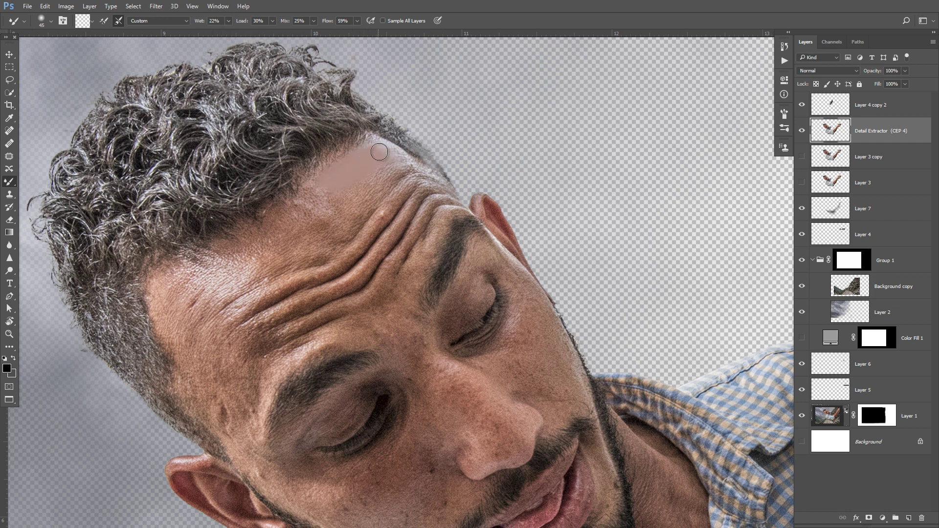
pyautogui.moveTo(379, 151)
pyautogui.mouseDown()
pyautogui.moveTo(391, 173)
pyautogui.moveTo(361, 189)
pyautogui.moveTo(362, 211)
pyautogui.moveTo(367, 203)
pyautogui.moveTo(300, 210)
pyautogui.moveTo(336, 168)
pyautogui.mouseUp()
pyautogui.press(']')
pyautogui.press(']')
pyautogui.press(']')
pyautogui.press('[')
pyautogui.press('[')
pyautogui.press(']')
pyautogui.press(']')
pyautogui.press(']')
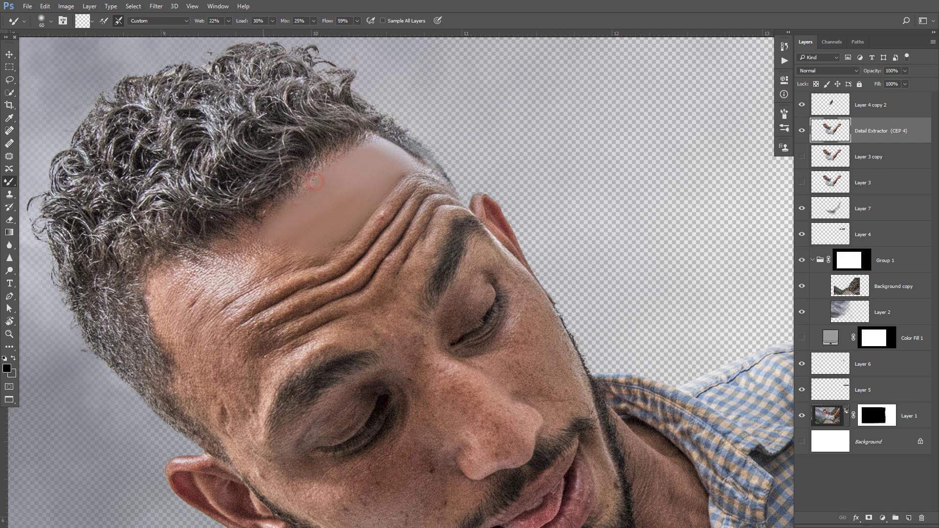
# - Lower the paint Load amount and smooth the forehead from the hairline down to the brow
pyautogui.click(271, 21)
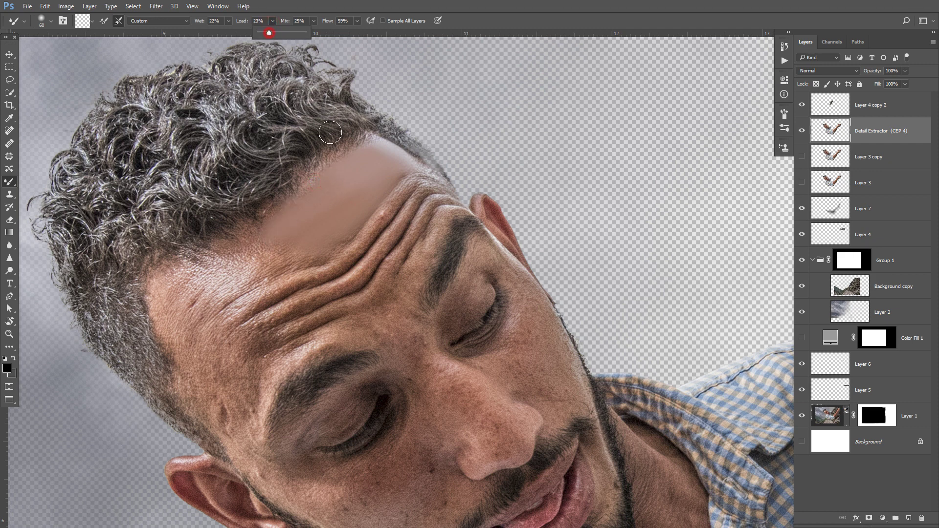
pyautogui.click(343, 144)
pyautogui.moveTo(346, 147); pyautogui.dragTo(356, 153)
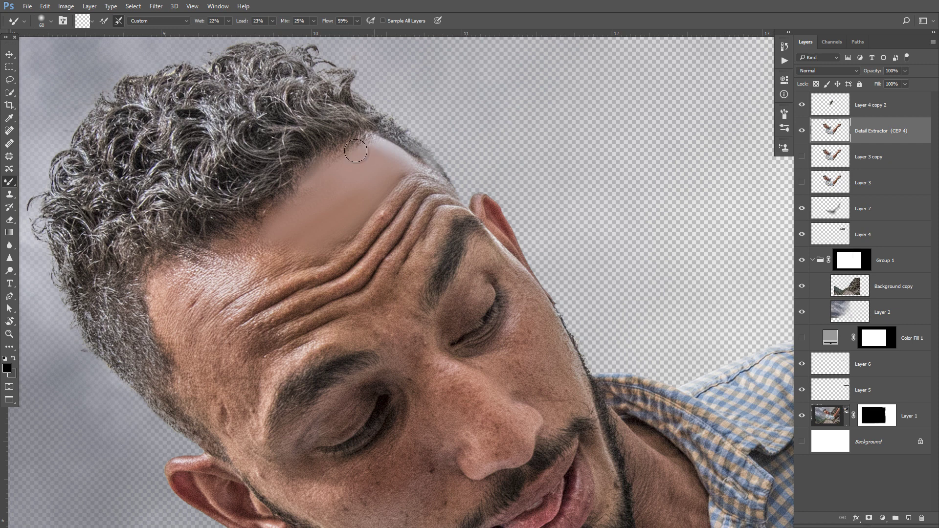
pyautogui.press(']')
pyautogui.moveTo(329, 195)
pyautogui.mouseDown()
pyautogui.moveTo(315, 251)
pyautogui.moveTo(248, 246)
pyautogui.mouseUp()
pyautogui.press('[')
pyautogui.press('[')
pyautogui.press('[')
pyautogui.moveTo(280, 287); pyautogui.dragTo(229, 312)
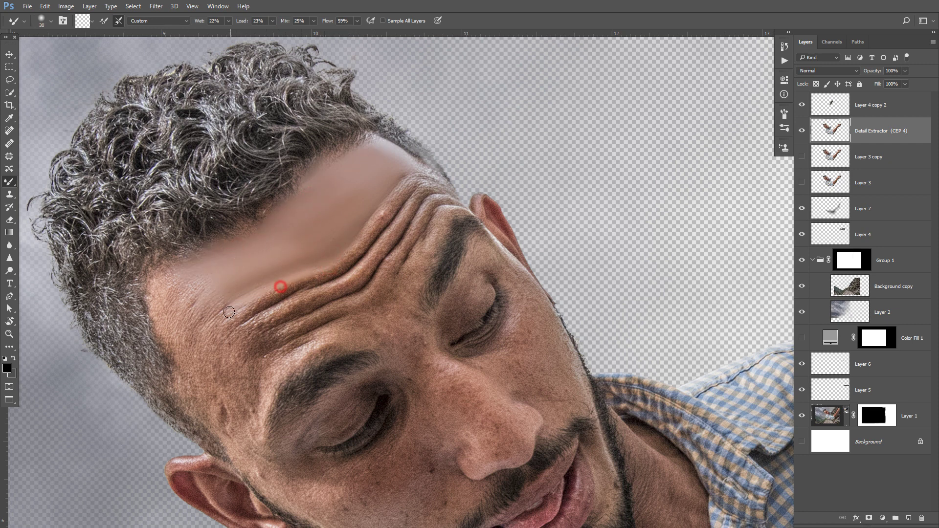
pyautogui.press(']')
pyautogui.press(']')
pyautogui.moveTo(384, 203)
pyautogui.mouseDown()
pyautogui.moveTo(411, 170)
pyautogui.moveTo(419, 199)
pyautogui.moveTo(254, 325)
pyautogui.moveTo(364, 260)
pyautogui.mouseUp()
# - Smooth out the middle and lower forehead wrinkles
pyautogui.press('[')
pyautogui.press('[')
pyautogui.press('[')
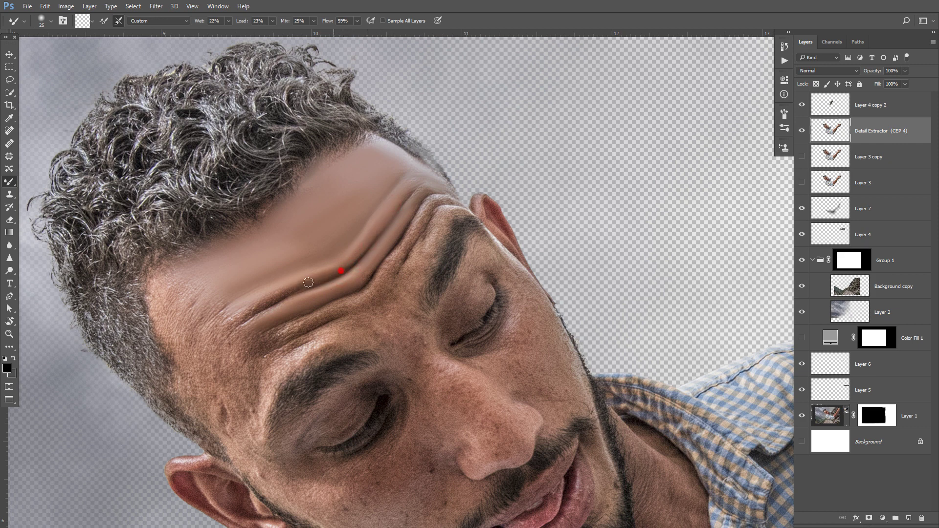
pyautogui.moveTo(308, 282); pyautogui.dragTo(422, 183)
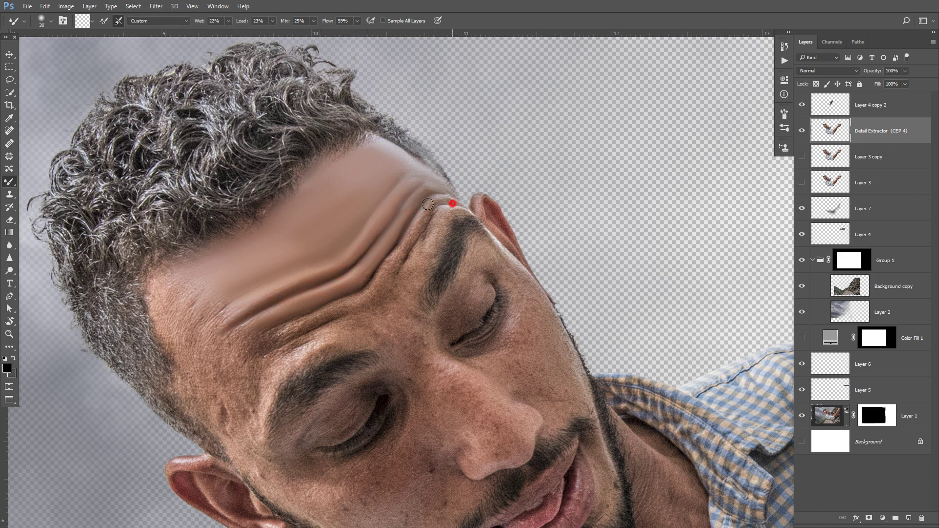
pyautogui.press(']')
pyautogui.press(']')
pyautogui.press(']')
pyautogui.moveTo(427, 204)
pyautogui.mouseDown()
pyautogui.moveTo(310, 339)
pyautogui.moveTo(241, 374)
pyautogui.moveTo(358, 261)
pyautogui.mouseUp()
pyautogui.press(']')
pyautogui.press(']')
pyautogui.press(']')
pyautogui.press('[')
pyautogui.press('[')
pyautogui.press('[')
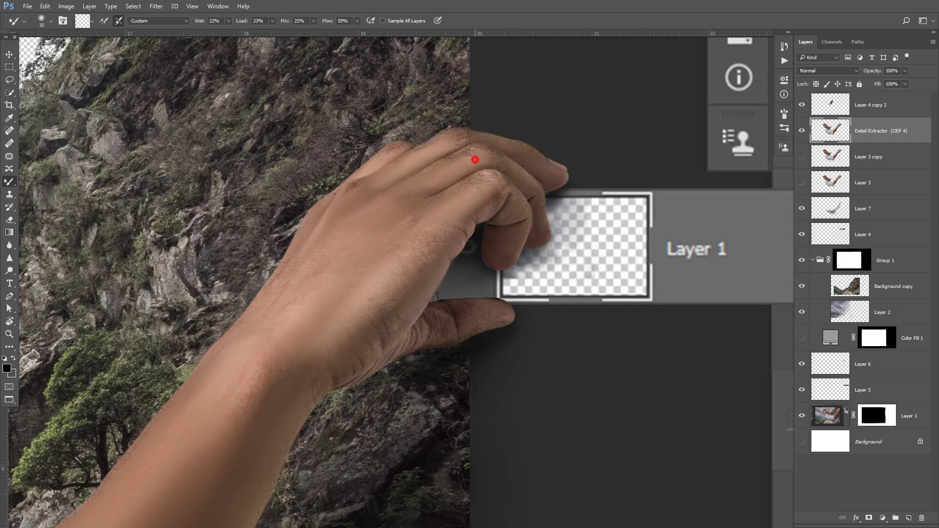
pyautogui.press(']')
# - Smooth the skin on the back of the hand and around the thumb
pyautogui.moveTo(436, 210); pyautogui.dragTo(489, 240)
pyautogui.press(']')
pyautogui.moveTo(388, 304)
pyautogui.mouseDown()
pyautogui.moveTo(435, 333)
pyautogui.moveTo(446, 315)
pyautogui.mouseUp()
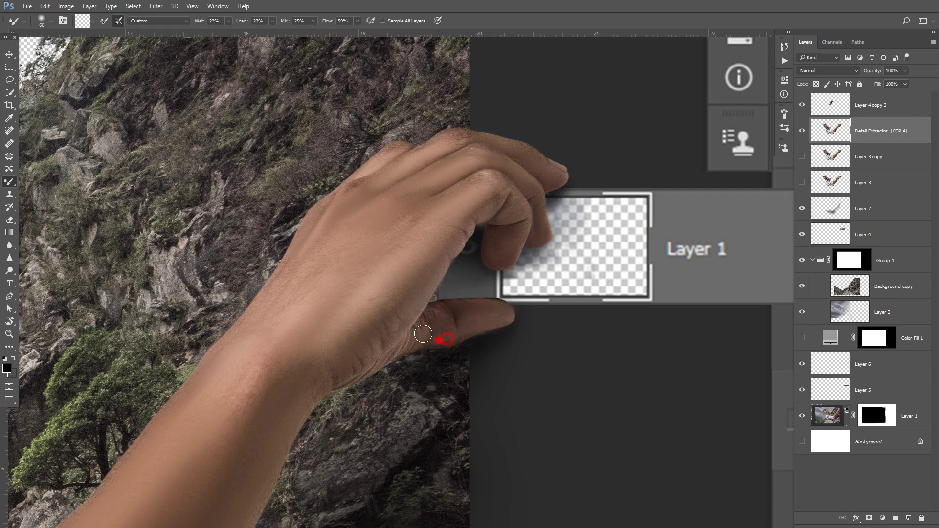
pyautogui.press(']')
pyautogui.press(']')
pyautogui.press(']')
pyautogui.scroll(-5, 264, 270)
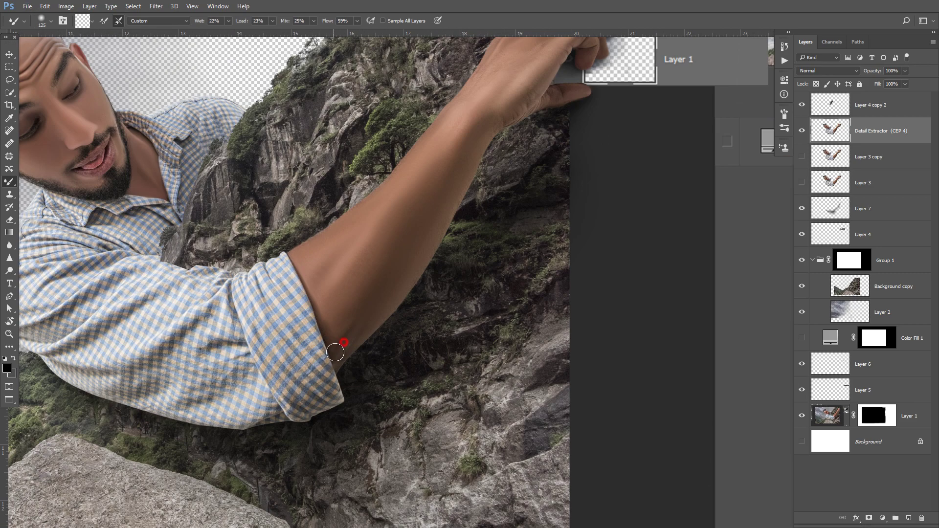
pyautogui.press('v')
pyautogui.scroll(3, 120, 212)
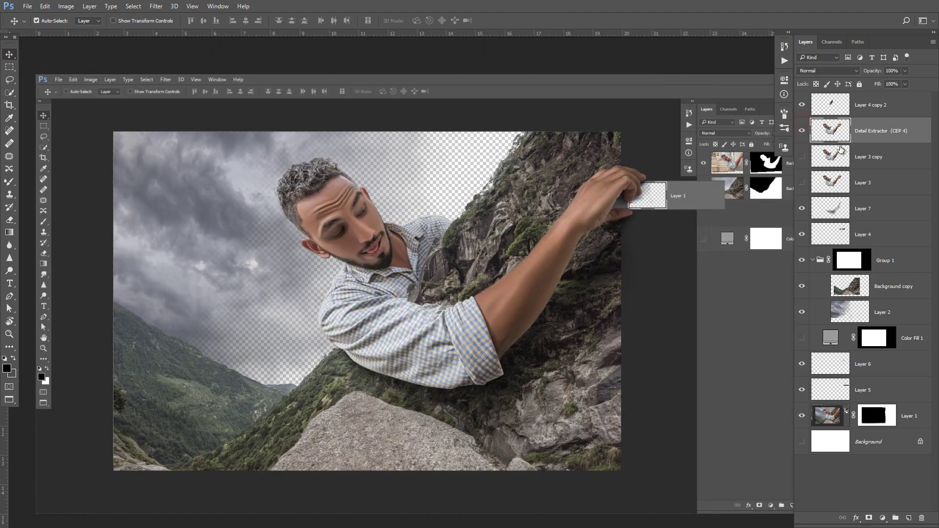
# - Add a new layer filled with grey #7d7d7d, clipped to the layer below in Soft Light mode
pyautogui.click(908, 518)
pyautogui.click(7, 368)
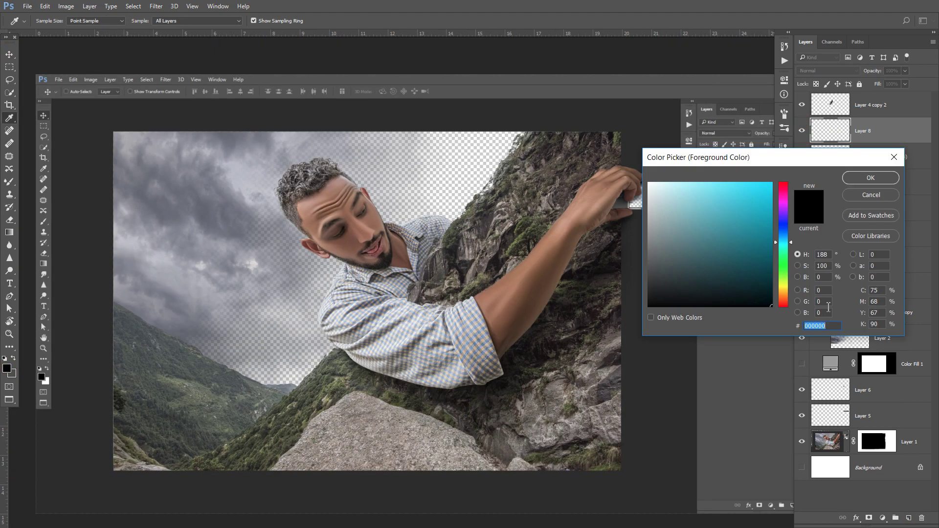
pyautogui.write('7d7d7d')
pyautogui.click(887, 176)
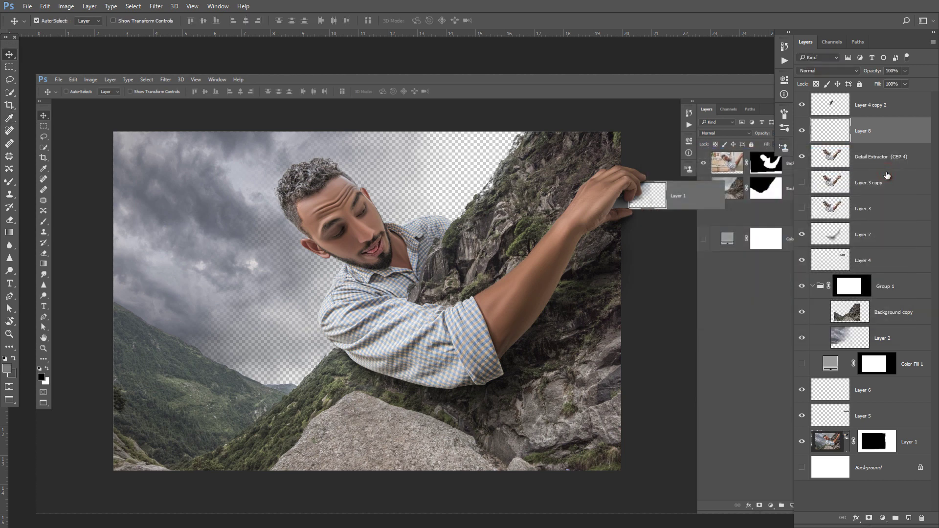
pyautogui.hotkey('alt', 'BackSpace')
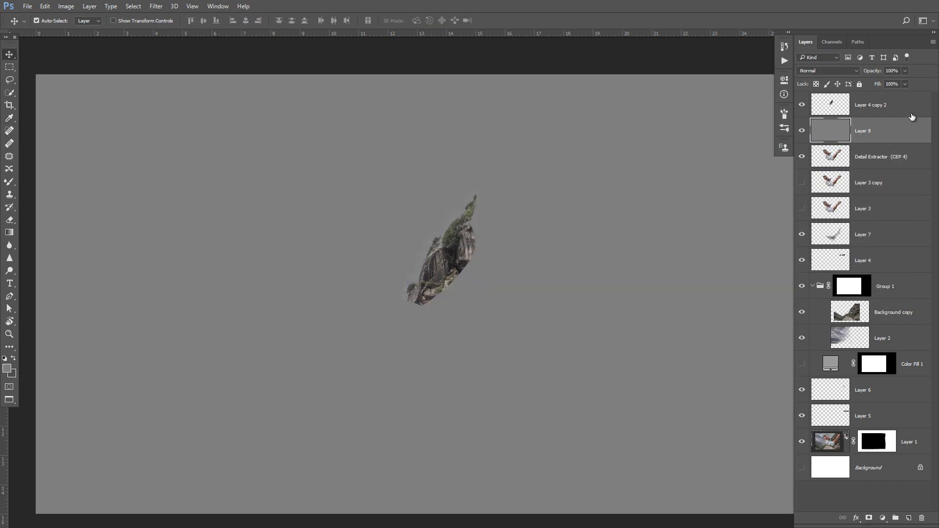
pyautogui.keyDown('alt'); pyautogui.click(884, 144); pyautogui.keyUp('alt')
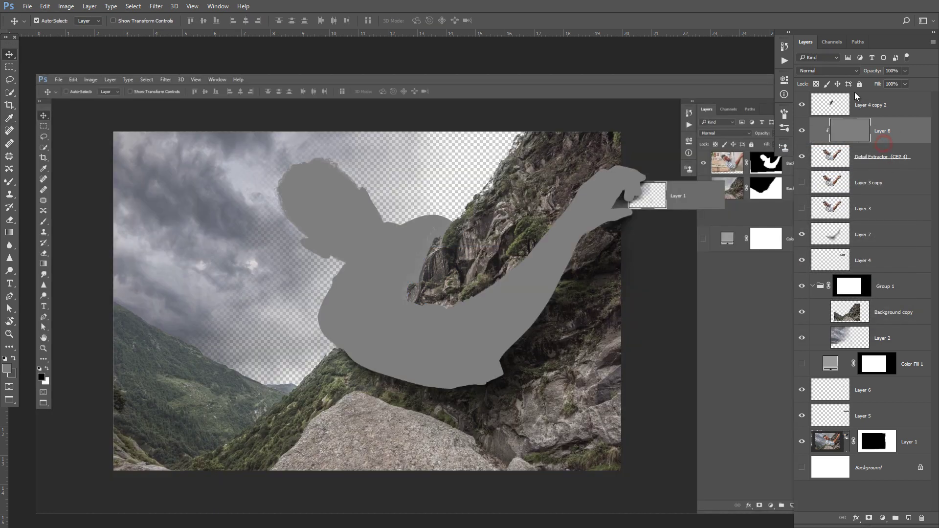
pyautogui.click(840, 71)
pyautogui.click(821, 167)
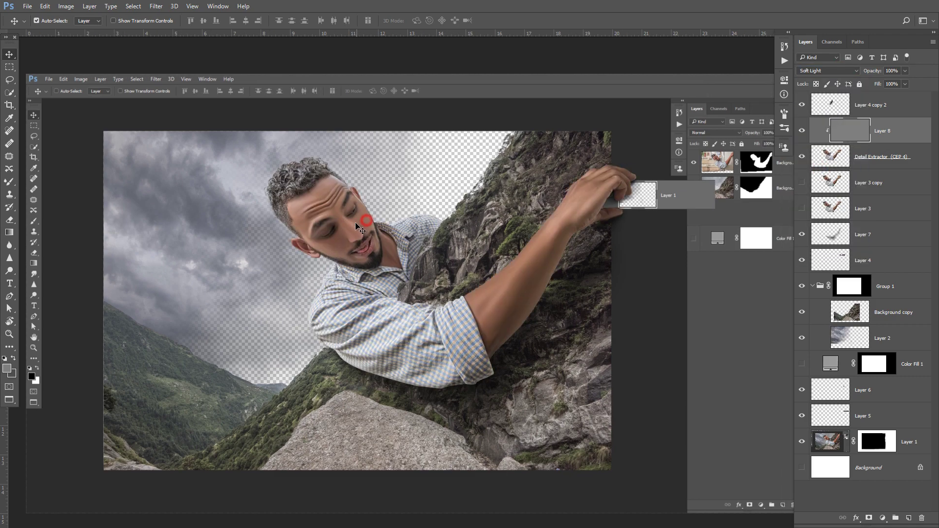
pyautogui.scroll(2, 376, 205)
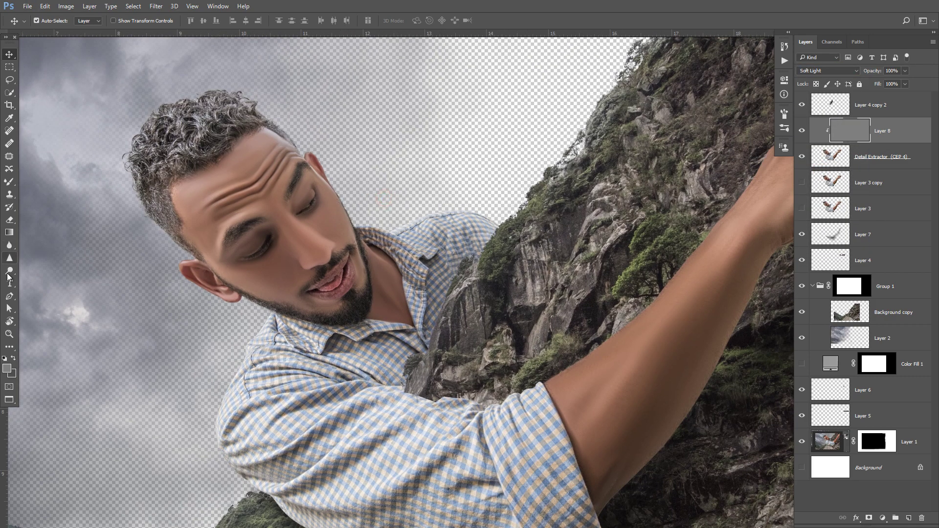
# - With the Burn tool, darken around the nose tip and along the cheek and jaw edge
pyautogui.rightClick(10, 270)
pyautogui.click(39, 280)
pyautogui.scroll(1, 210, 223)
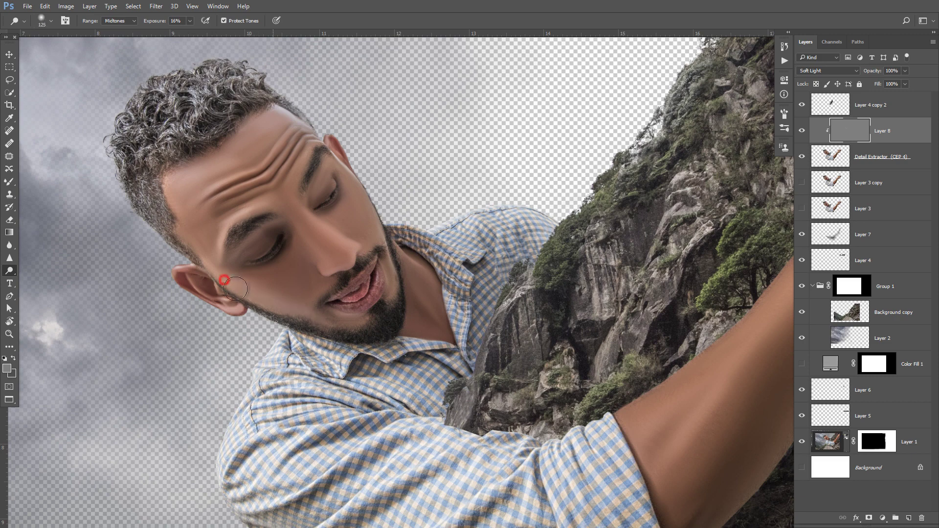
pyautogui.press('[')
pyautogui.press('[')
pyautogui.press('[')
pyautogui.scroll(1, 269, 284)
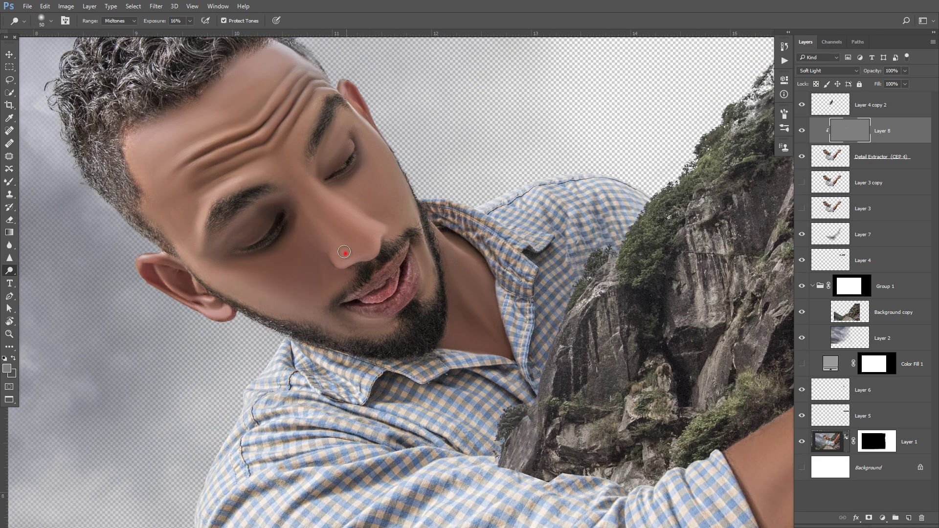
pyautogui.moveTo(345, 253); pyautogui.dragTo(357, 255)
pyautogui.press(']')
pyautogui.press(']')
pyautogui.press(']')
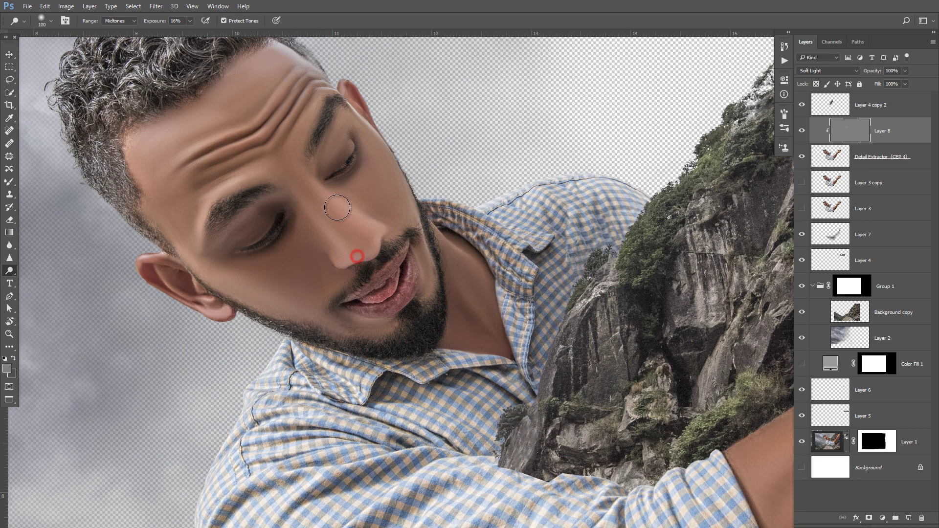
pyautogui.press('[')
pyautogui.press('[')
pyautogui.press('[')
pyautogui.moveTo(378, 168); pyautogui.dragTo(416, 219)
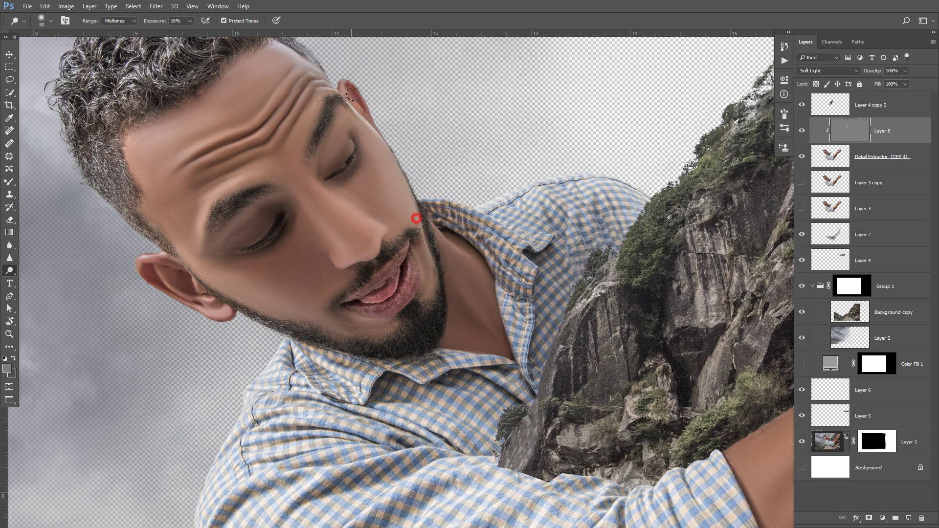
# - Soften the forehead wrinkles, then paint over the ear and brighten near the eye
pyautogui.press('[')
pyautogui.moveTo(284, 90); pyautogui.dragTo(247, 130)
pyautogui.moveTo(189, 28); pyautogui.dragTo(200, 27)
pyautogui.press(']')
pyautogui.press(']')
pyautogui.press(']')
pyautogui.moveTo(174, 149); pyautogui.dragTo(192, 170)
pyautogui.press('[')
pyautogui.press('[')
pyautogui.press('[')
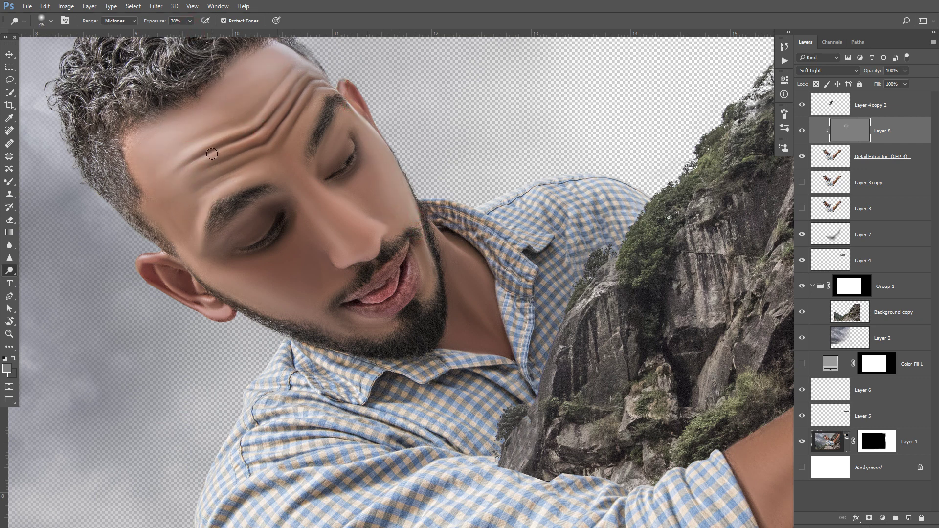
pyautogui.press(']')
pyautogui.press(']')
pyautogui.press(']')
pyautogui.moveTo(202, 266); pyautogui.dragTo(207, 284)
pyautogui.press('[')
pyautogui.press('[')
pyautogui.press('[')
pyautogui.moveTo(257, 210)
pyautogui.mouseDown()
pyautogui.moveTo(223, 254)
pyautogui.moveTo(245, 236)
pyautogui.mouseUp()
# - At 17% exposure, brighten the eyes, brow, cheek, chin, jaw beard and lower lip
pyautogui.press('1')
pyautogui.press('7')
pyautogui.press(']')
pyautogui.press(']')
pyautogui.press(']')
pyautogui.moveTo(340, 134); pyautogui.dragTo(379, 171)
pyautogui.press('[')
pyautogui.press('[')
pyautogui.press('[')
pyautogui.moveTo(258, 277); pyautogui.dragTo(284, 294)
pyautogui.moveTo(360, 331); pyautogui.dragTo(372, 337)
pyautogui.moveTo(423, 240); pyautogui.dragTo(431, 287)
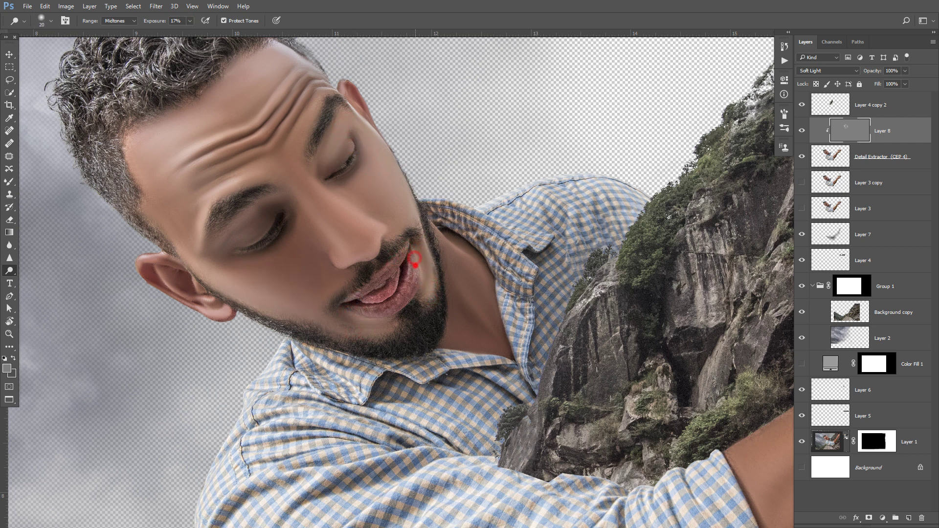
pyautogui.press(']')
pyautogui.moveTo(373, 312); pyautogui.dragTo(393, 305)
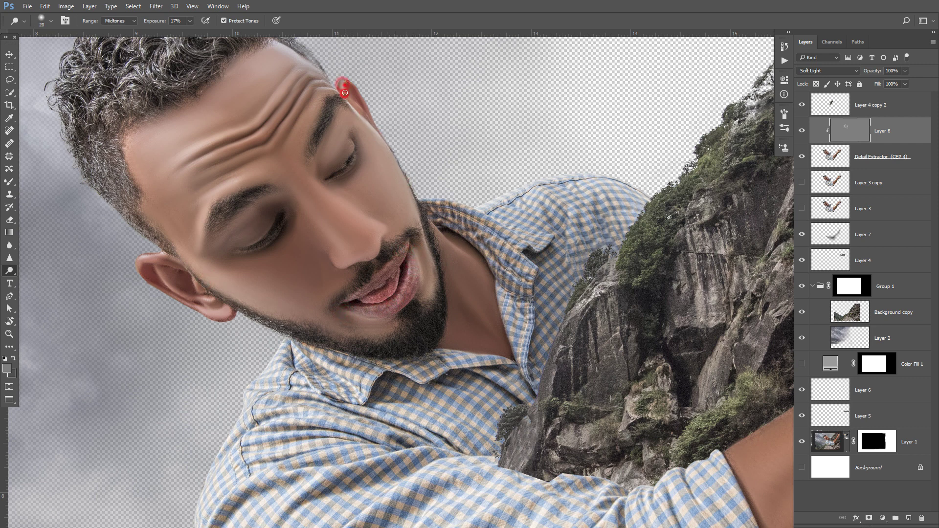
pyautogui.press(']')
pyautogui.press(']')
pyautogui.press(']')
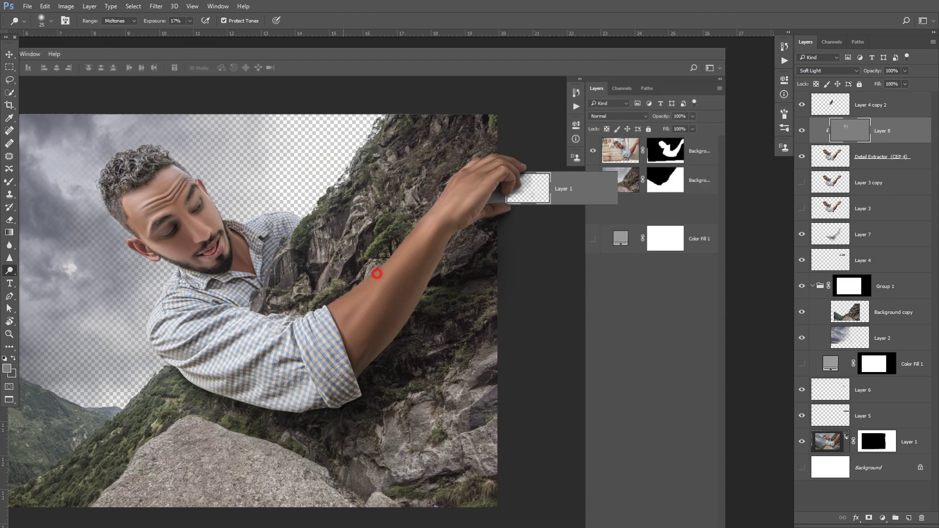
# - Zoom into the forearm and enlarge the Dodge brush to cover the arm and wrist
pyautogui.moveTo(171, 175); pyautogui.dragTo(377, 273)
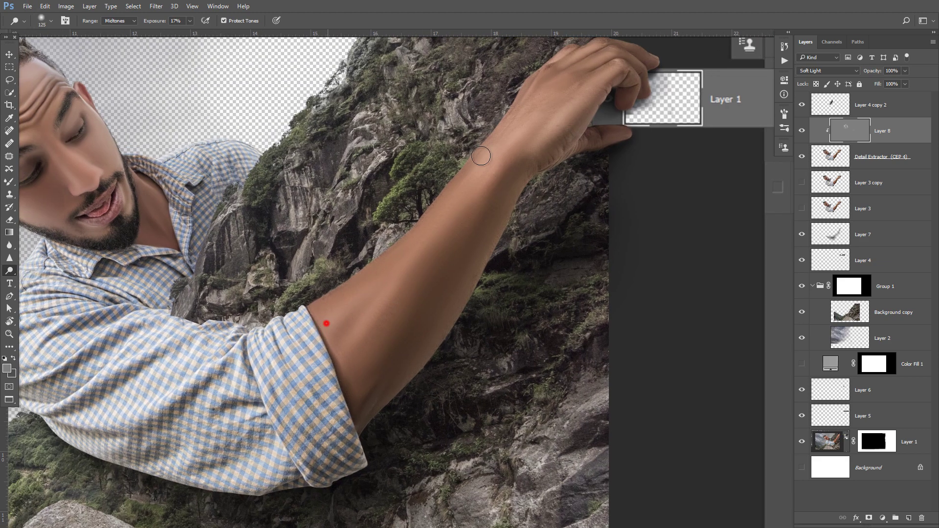
pyautogui.press(']')
pyautogui.press(']')
pyautogui.press(']')
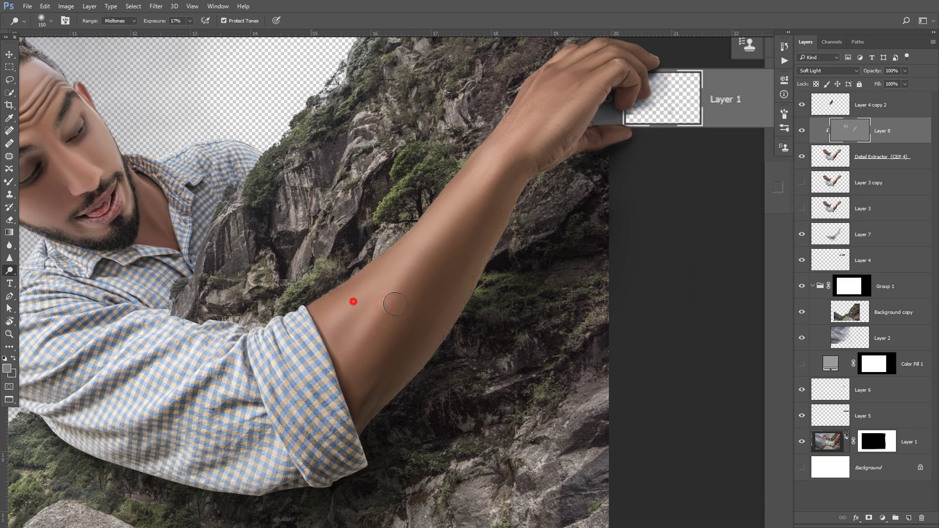
pyautogui.press(']')
pyautogui.press(']')
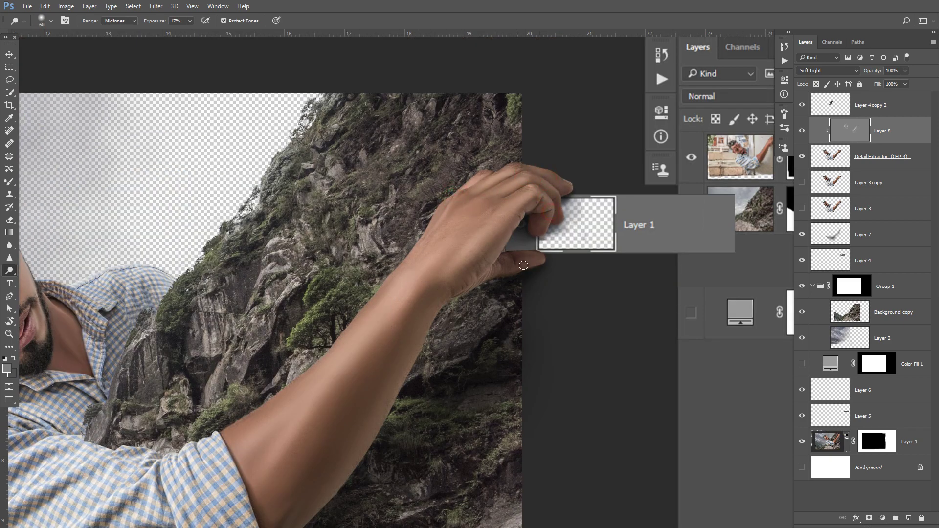
pyautogui.press(']')
pyautogui.press(']')
pyautogui.press(']')
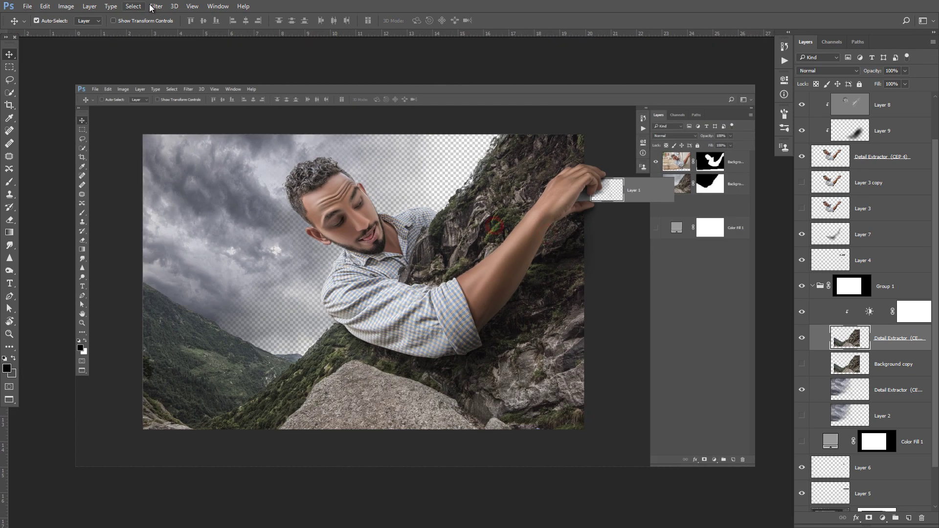
# - In Camera Raw Filter HSL, boost Yellows and Oranges saturation and brighten Greens and Yellows luminance
pyautogui.click(153, 6)
pyautogui.moveTo(163, 142)
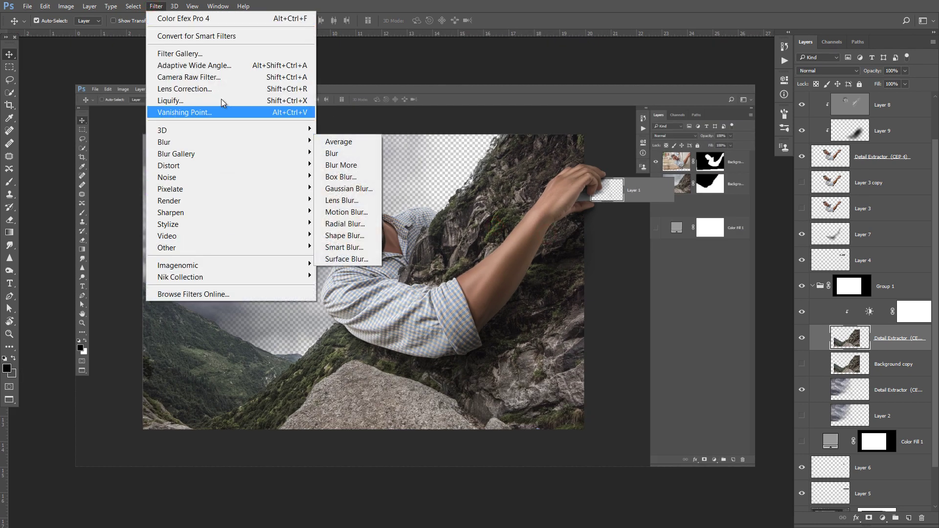
pyautogui.click(215, 77)
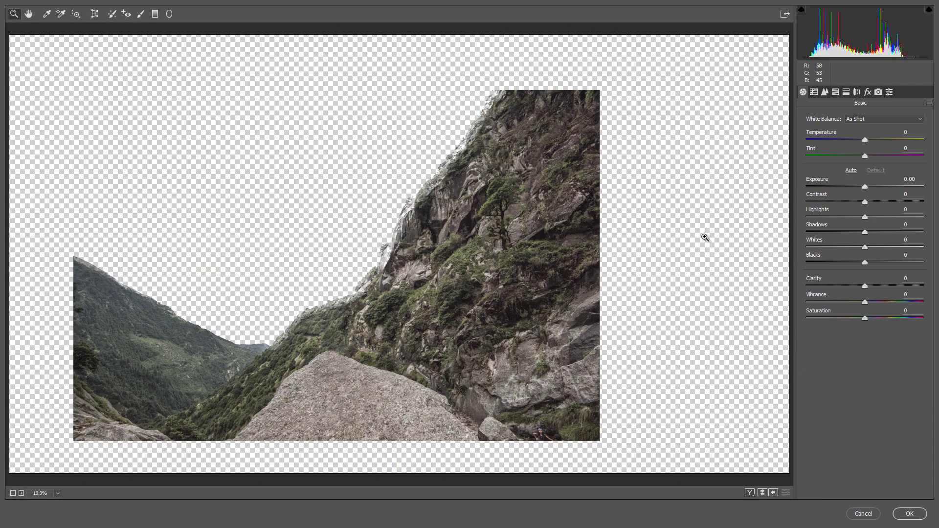
pyautogui.click(836, 93)
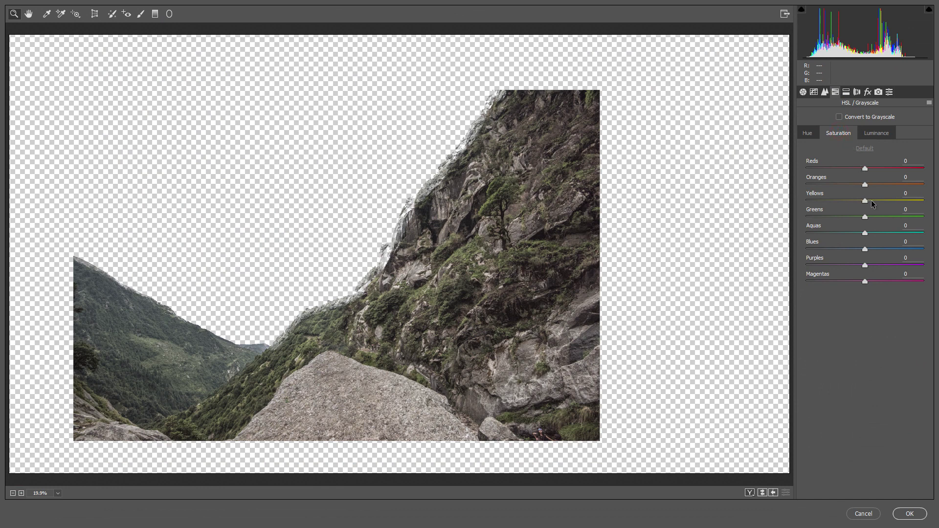
pyautogui.moveTo(864, 201)
pyautogui.mouseDown()
pyautogui.moveTo(892, 201)
pyautogui.moveTo(917, 225)
pyautogui.mouseUp()
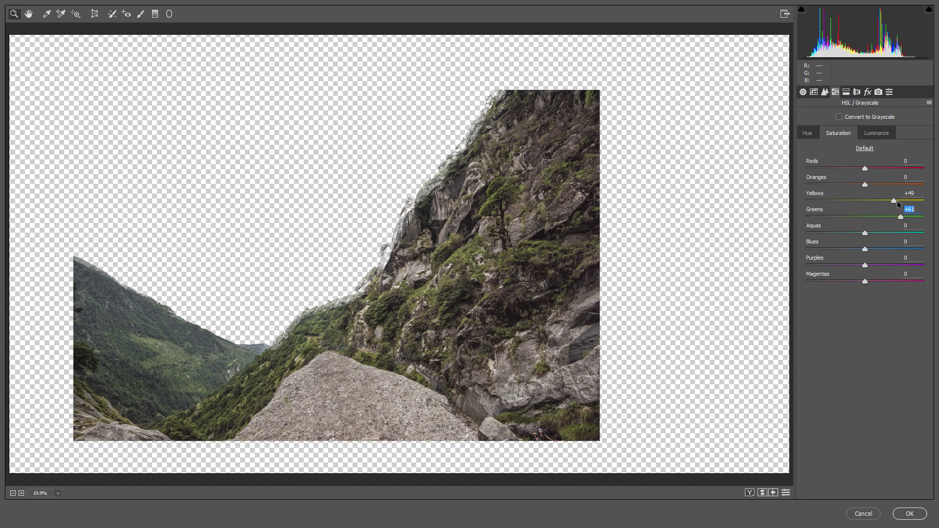
pyautogui.moveTo(894, 200); pyautogui.dragTo(903, 201)
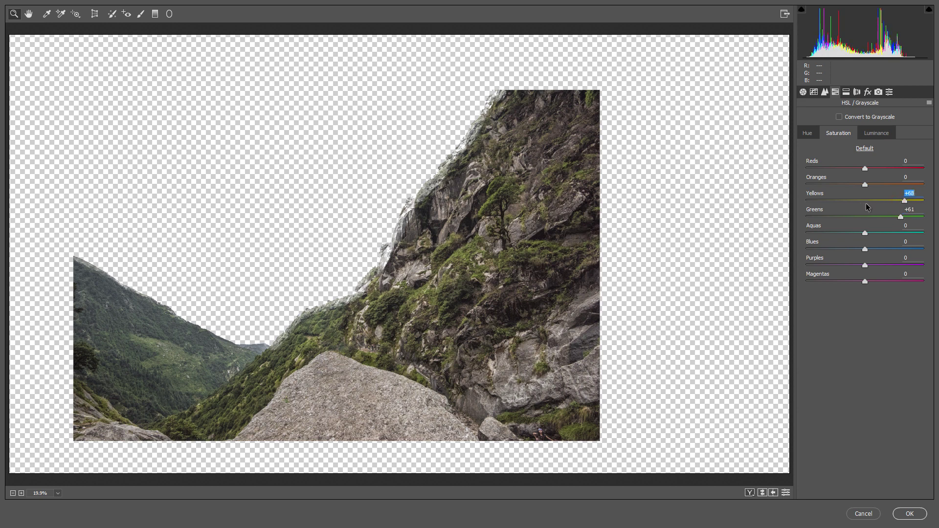
pyautogui.moveTo(864, 185); pyautogui.dragTo(866, 187)
pyautogui.click(878, 133)
pyautogui.moveTo(868, 217); pyautogui.dragTo(876, 217)
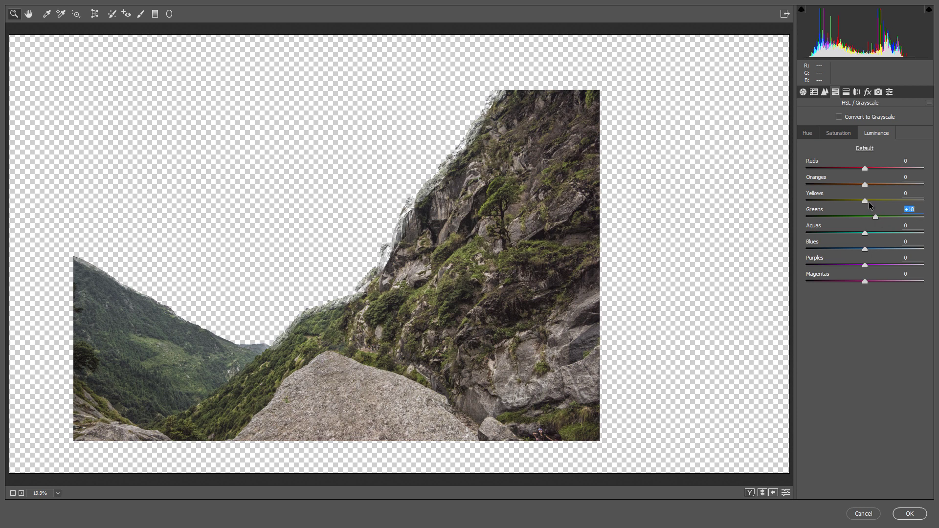
pyautogui.moveTo(864, 201); pyautogui.dragTo(875, 200)
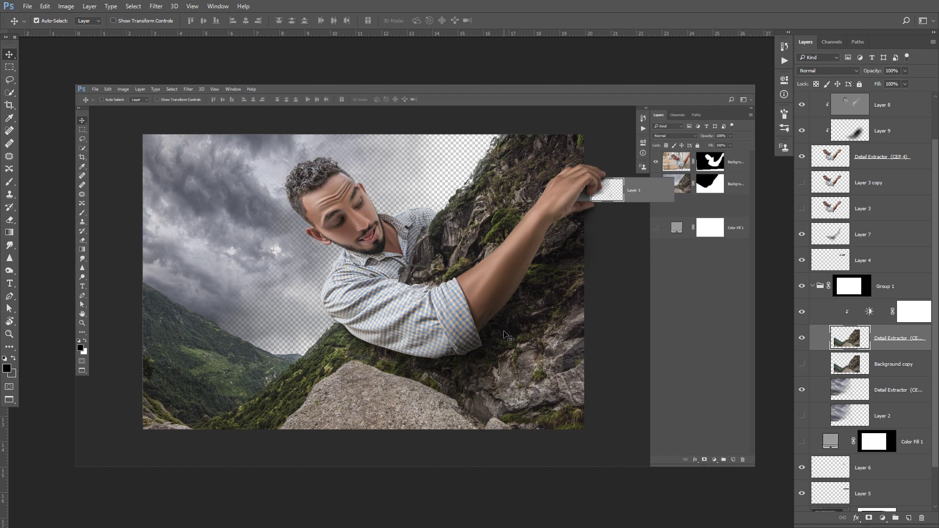
# - Add a Hue/Saturation adjustment raising saturation by about +19, then select the sky Detail Extractor layer
pyautogui.click(802, 342)
pyautogui.click(883, 518)
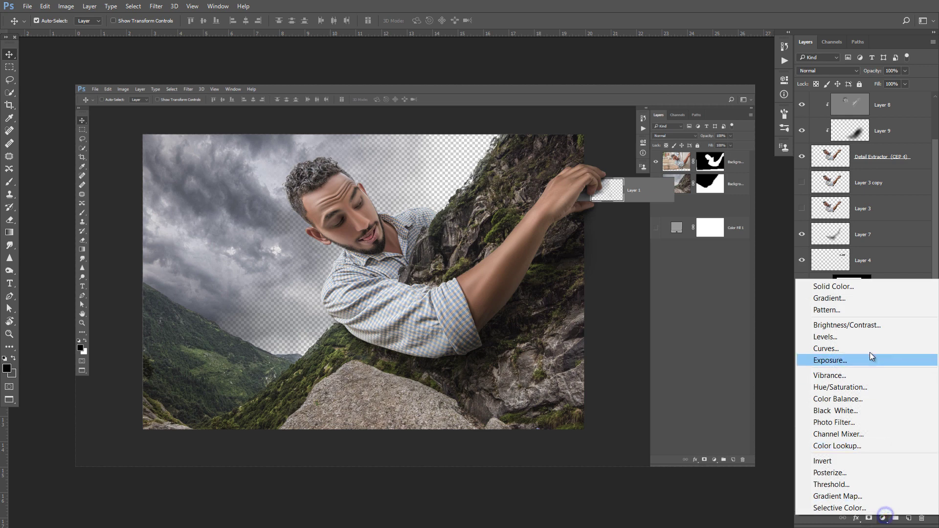
pyautogui.click(858, 389)
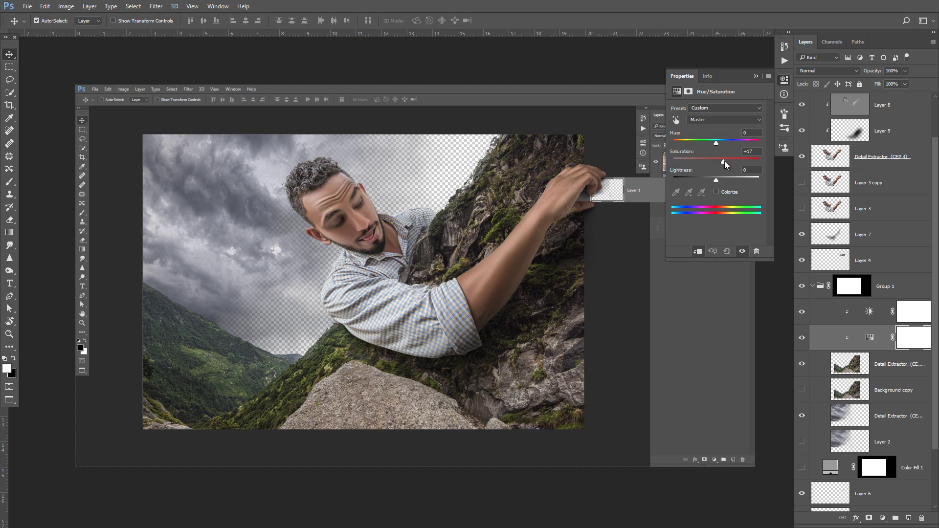
pyautogui.moveTo(720, 159); pyautogui.dragTo(723, 161)
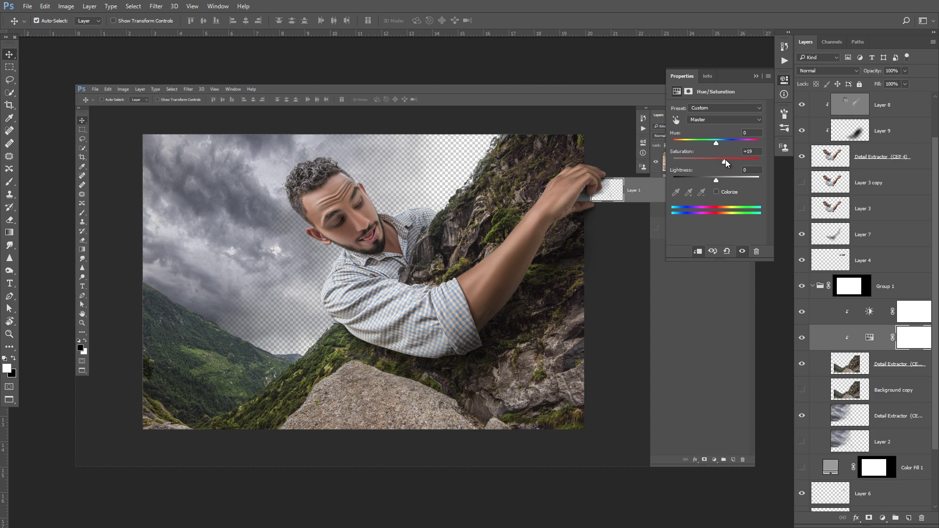
pyautogui.click(755, 76)
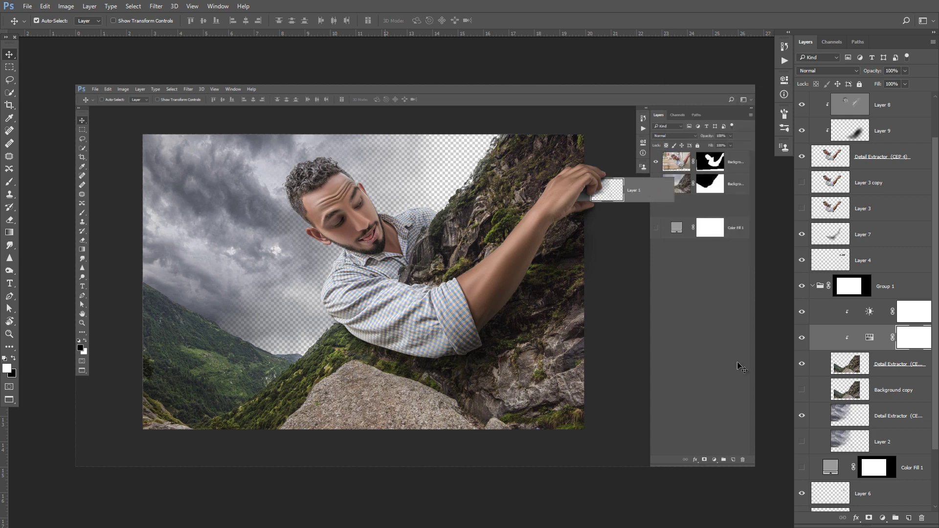
pyautogui.click(911, 419)
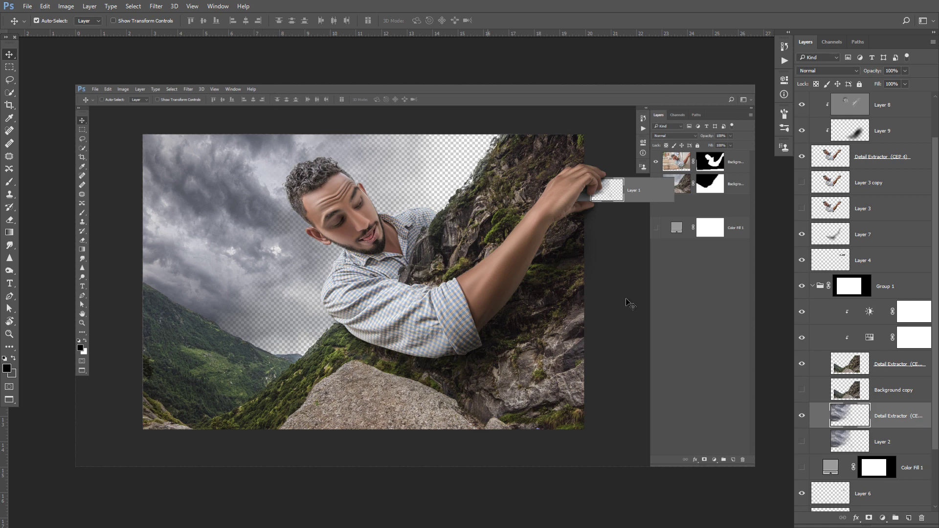
# - Add a Hue/Saturation adjustment set to Blues with saturation lowered by about 7
pyautogui.click(882, 517)
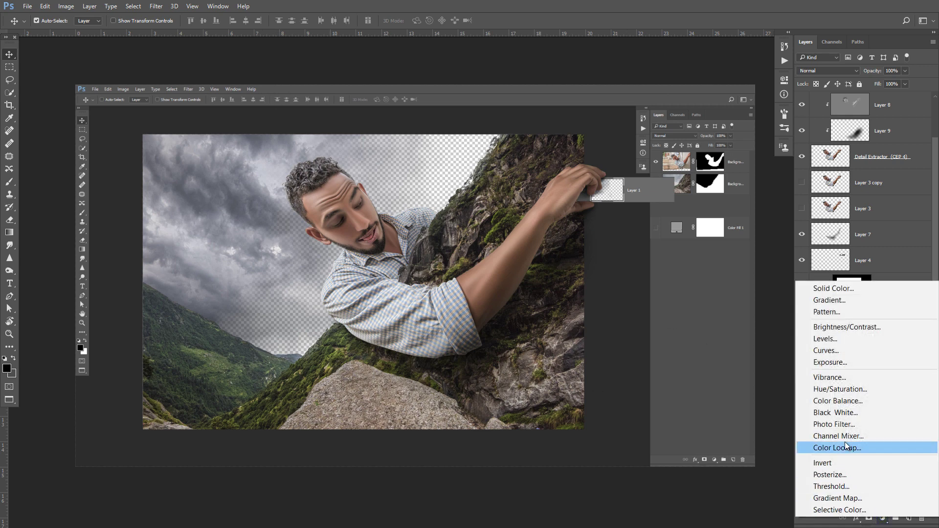
pyautogui.click(845, 389)
pyautogui.click(727, 119)
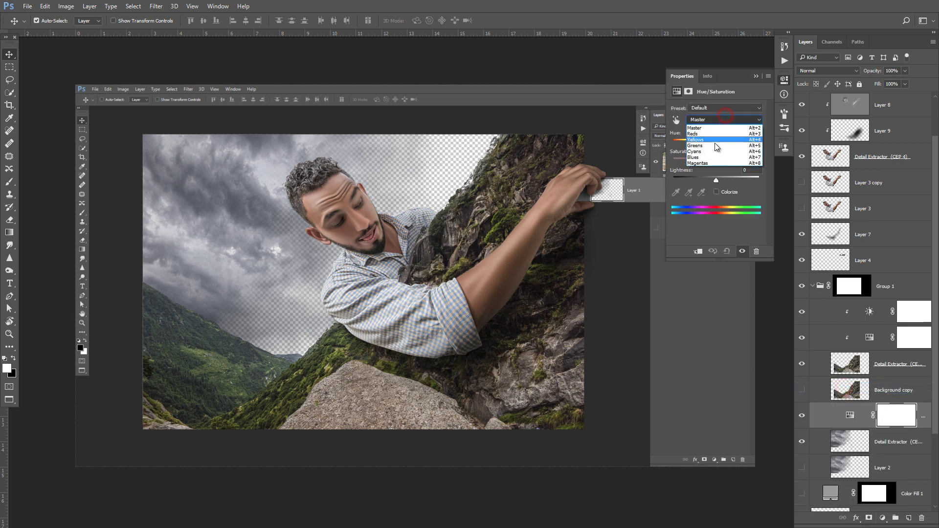
pyautogui.click(717, 159)
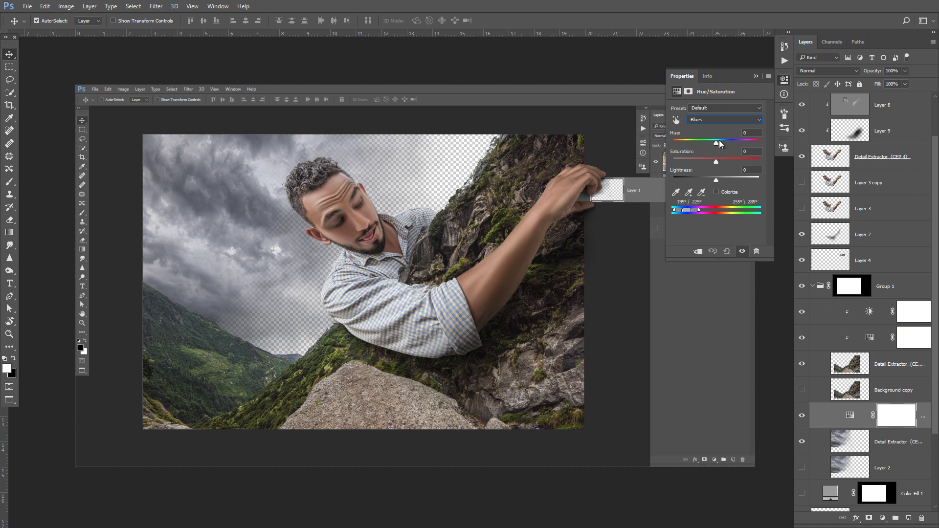
pyautogui.moveTo(717, 161)
pyautogui.mouseDown()
pyautogui.moveTo(747, 161)
pyautogui.moveTo(722, 164)
pyautogui.mouseUp()
pyautogui.moveTo(714, 165); pyautogui.dragTo(693, 166)
pyautogui.click(756, 77)
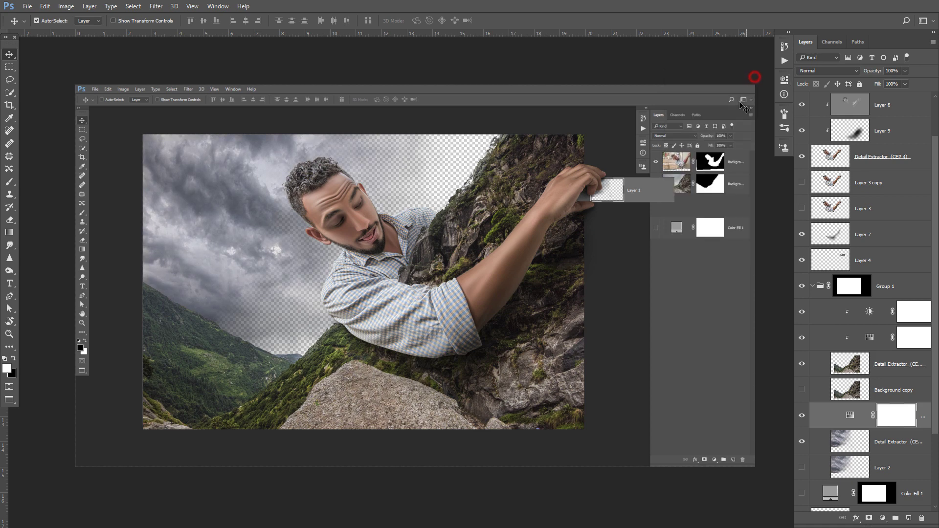
# - Clip the adjustment to the sky layer, select the top Detail Extractor layer, and return to Standard Screen Mode
pyautogui.keyDown('alt'); pyautogui.click(923, 426); pyautogui.keyUp('alt')
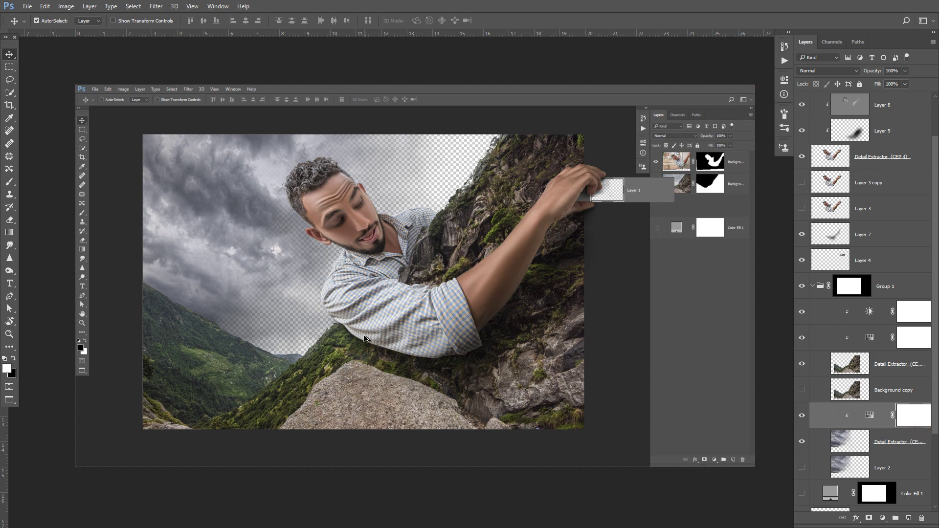
pyautogui.scroll(-1, 364, 338)
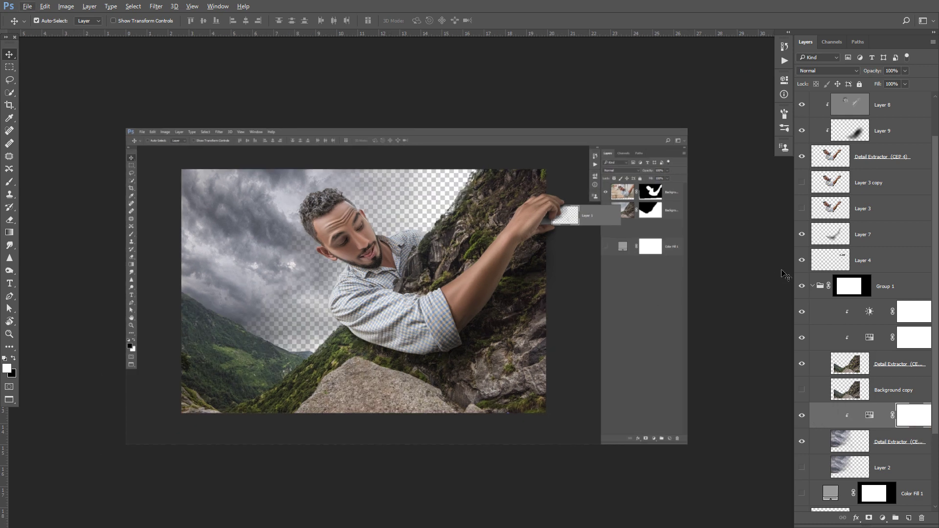
pyautogui.click(889, 166)
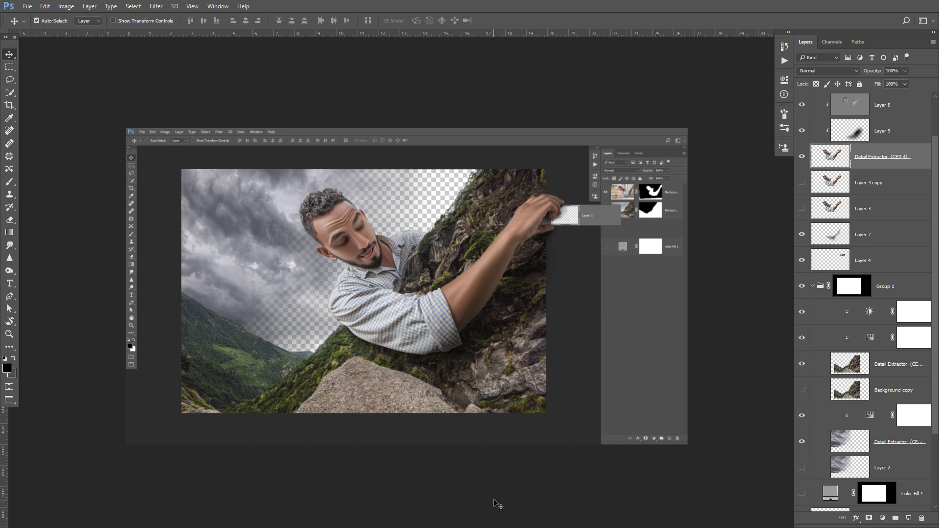
pyautogui.press('f')
pyautogui.press('f')
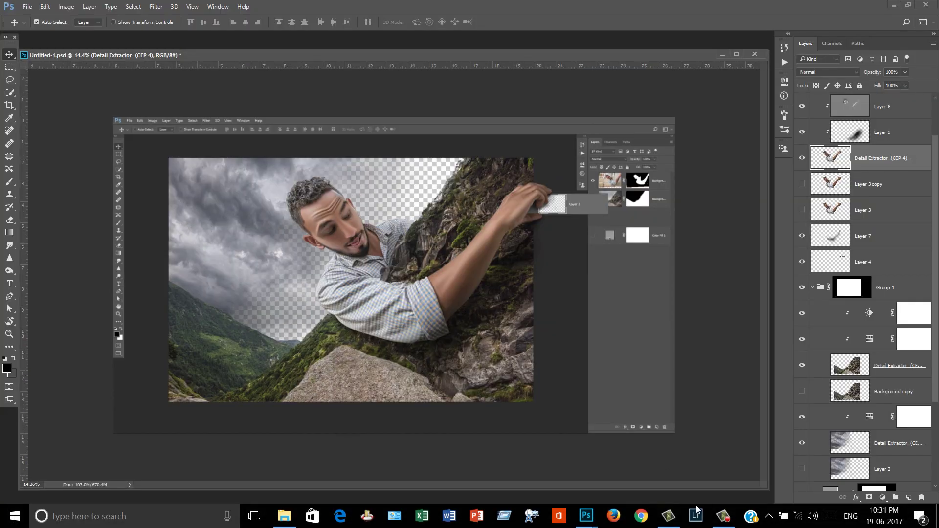